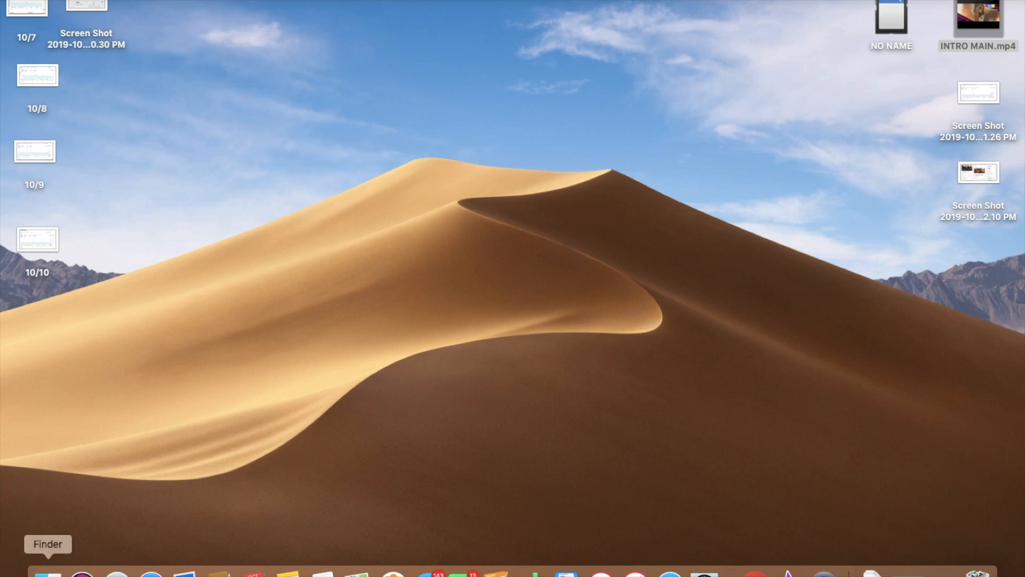
click(47, 573)
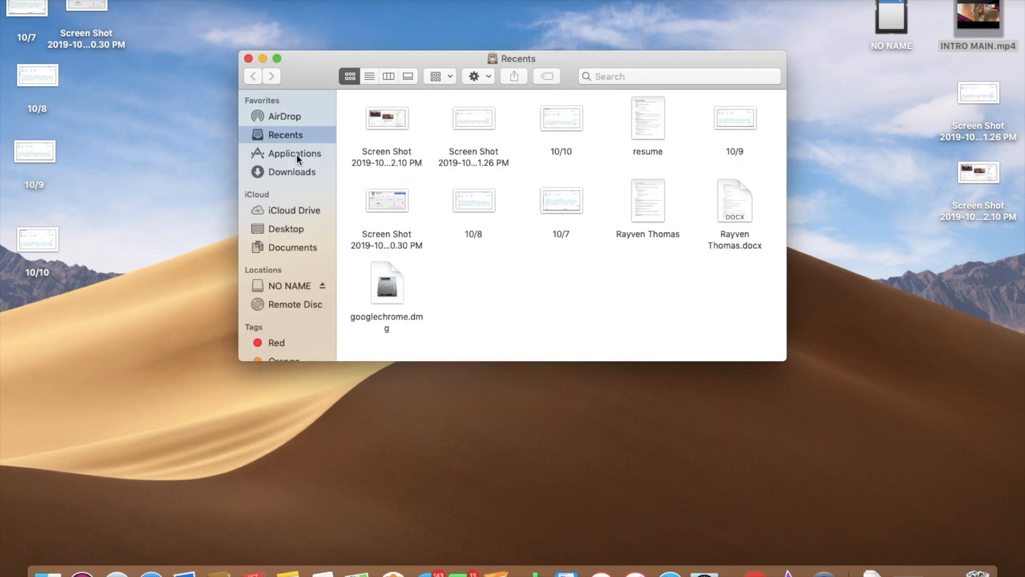
click(296, 154)
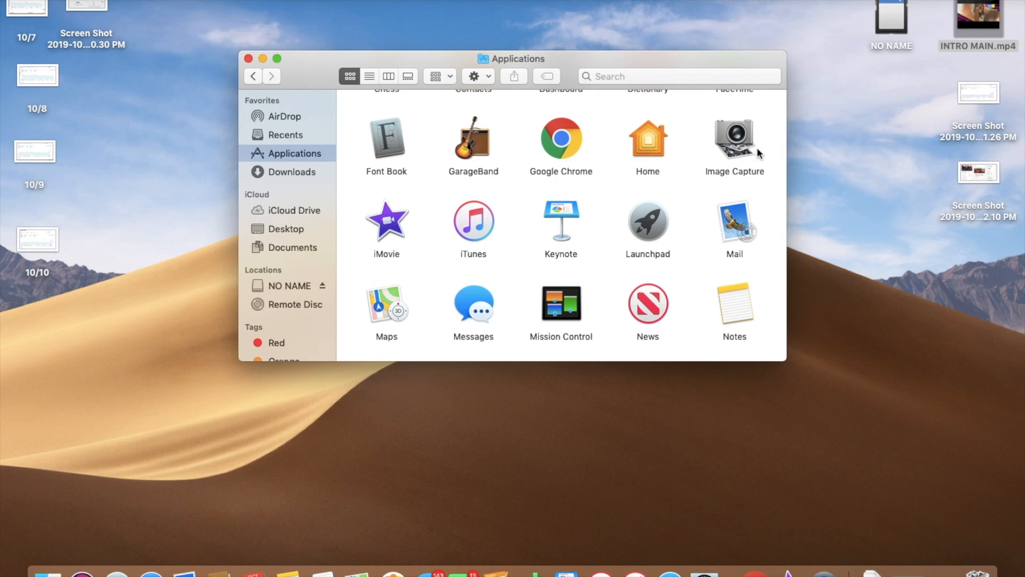
click(674, 78)
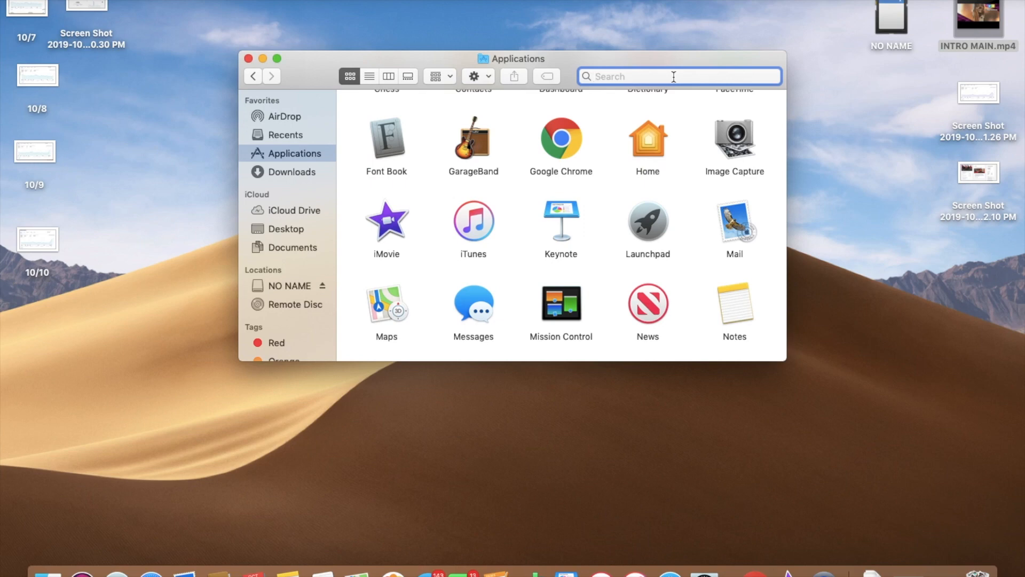
click(248, 59)
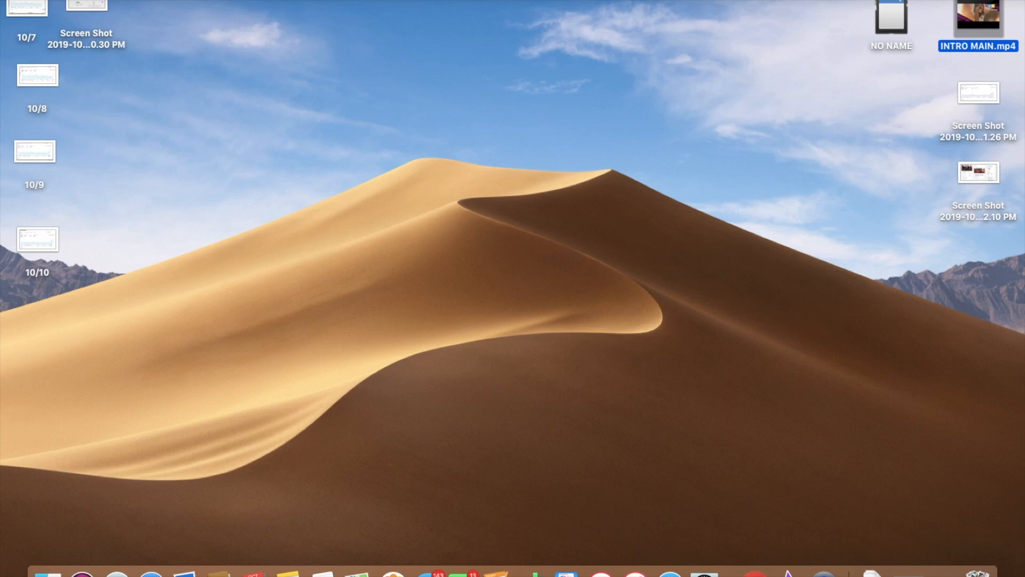
Search the computer for imovie, launch iMovie and create a new movie project.
key(super+space)
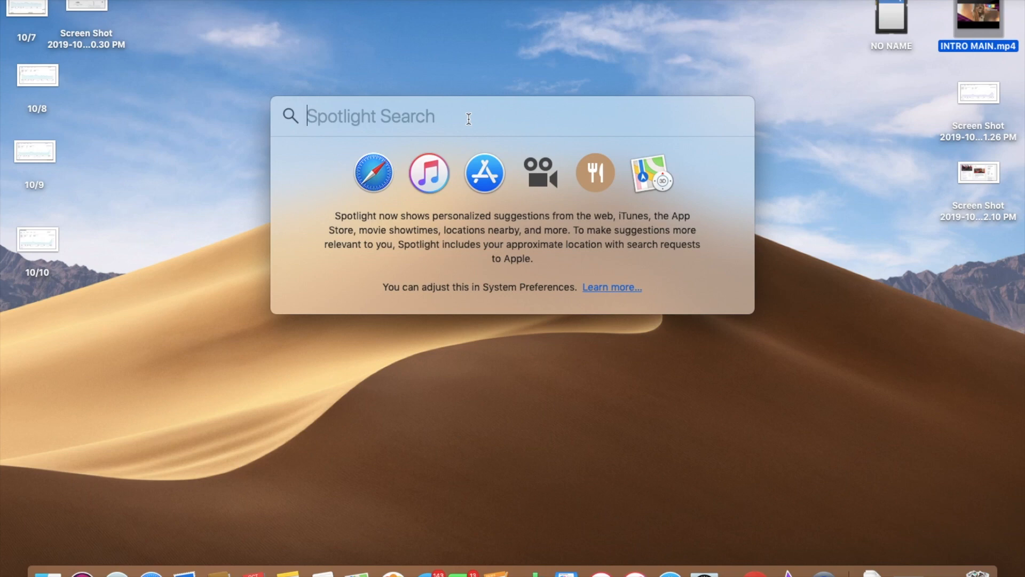
text(imovie)
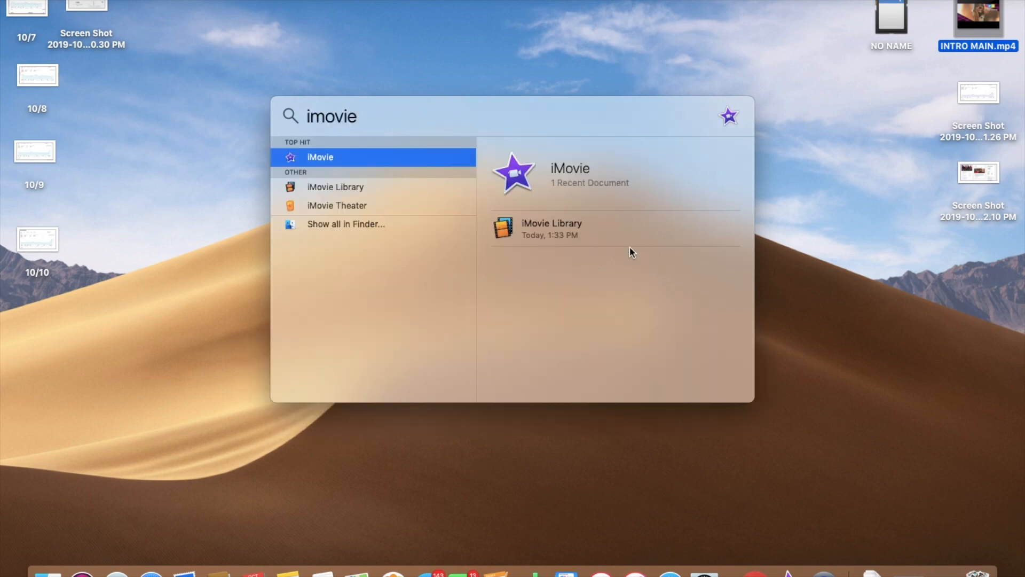
key(Return)
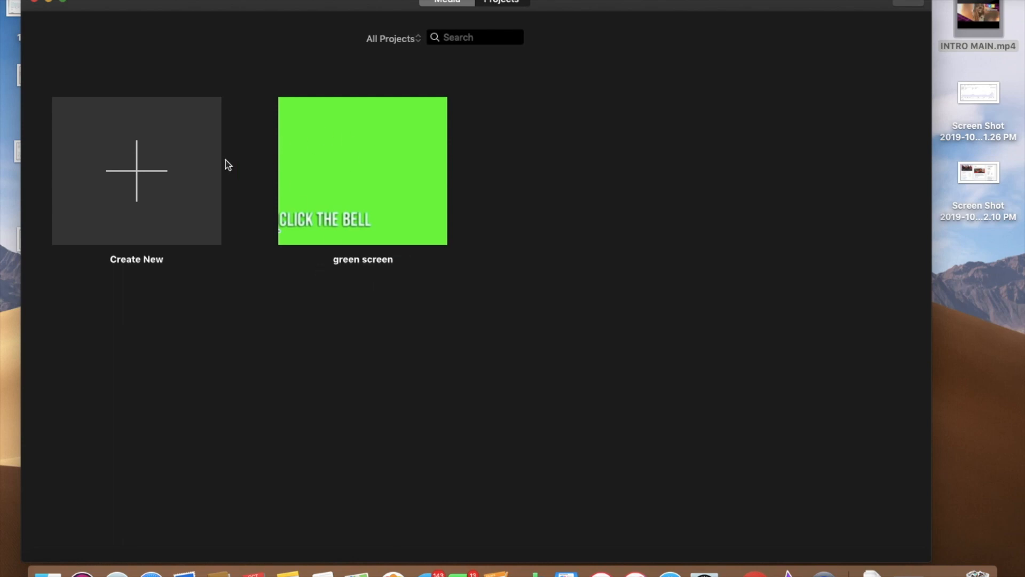
click(144, 214)
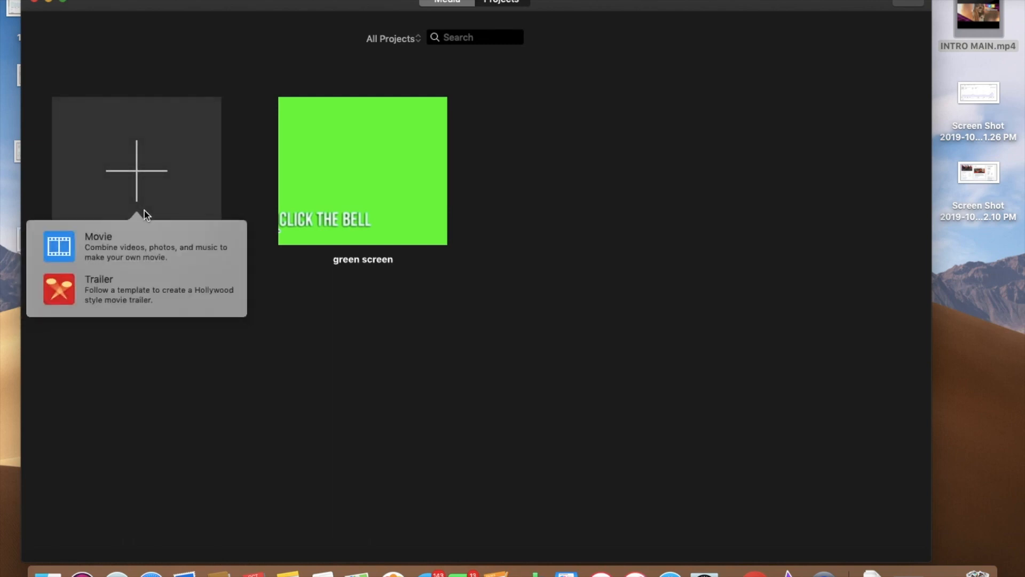
click(138, 250)
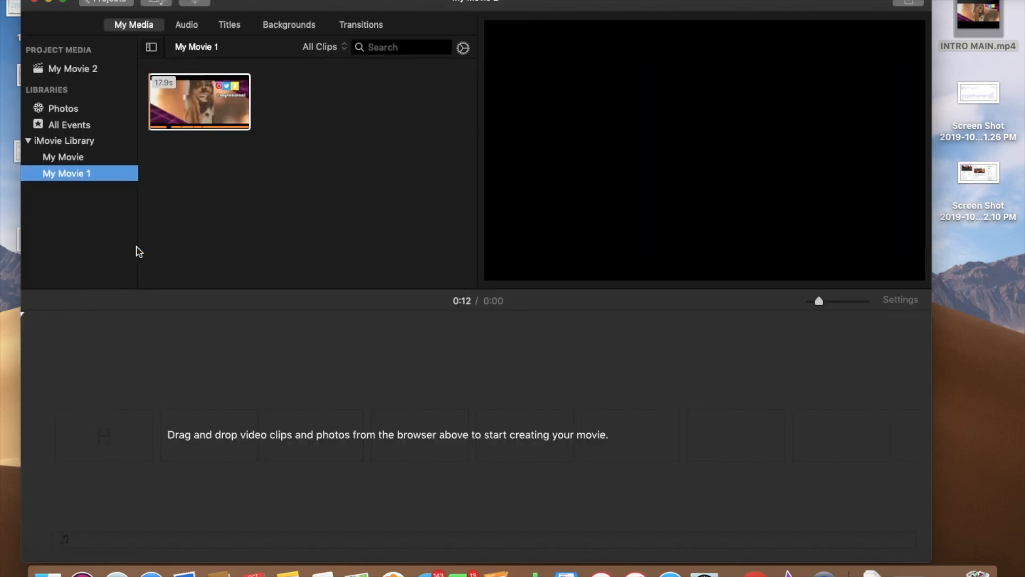
Look through the media import sources, including the NO NAME camera, the desktop and the home folder, and close the import window.
click(187, 112)
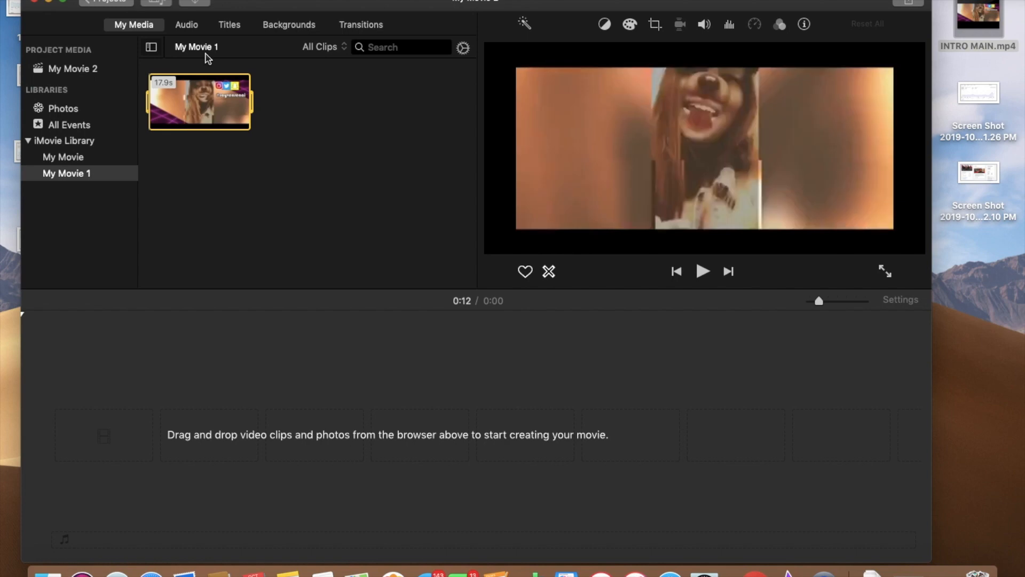
click(306, 192)
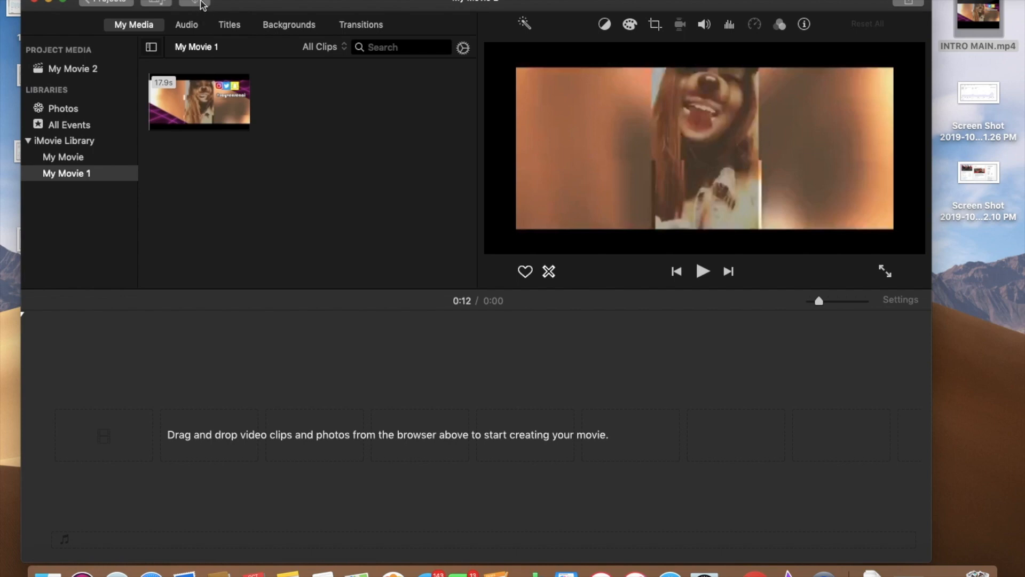
click(202, 4)
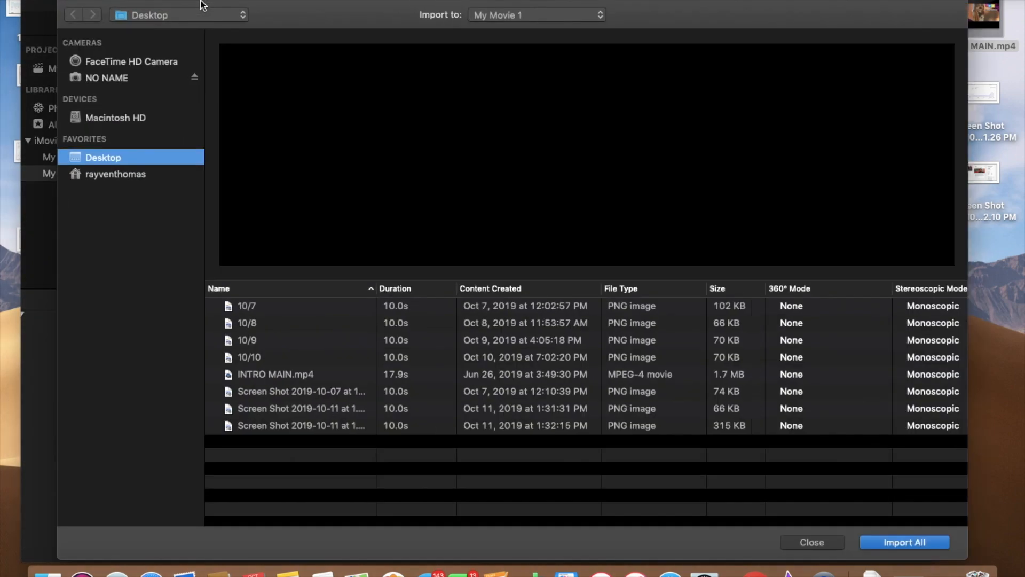
click(119, 83)
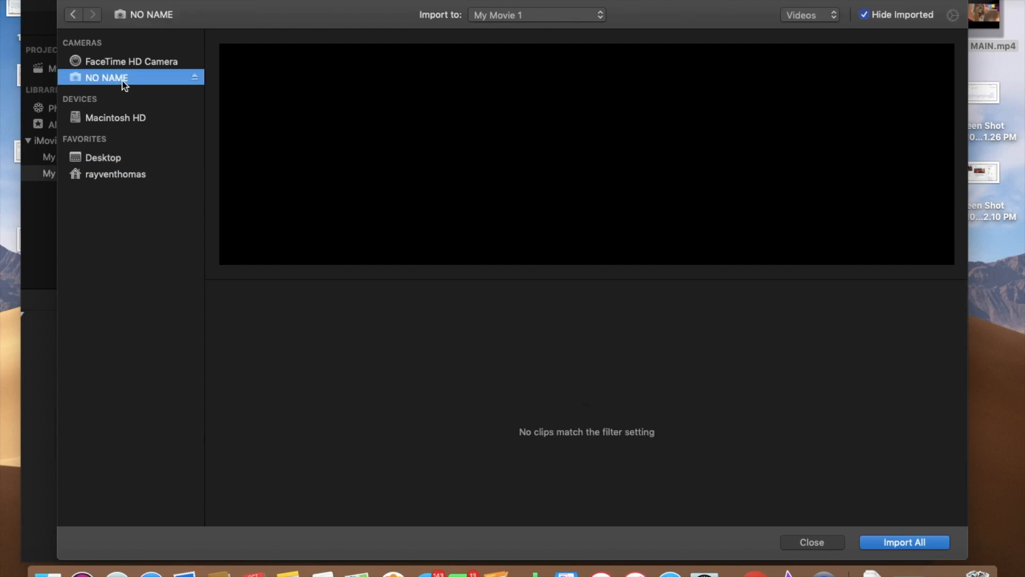
click(114, 159)
click(115, 182)
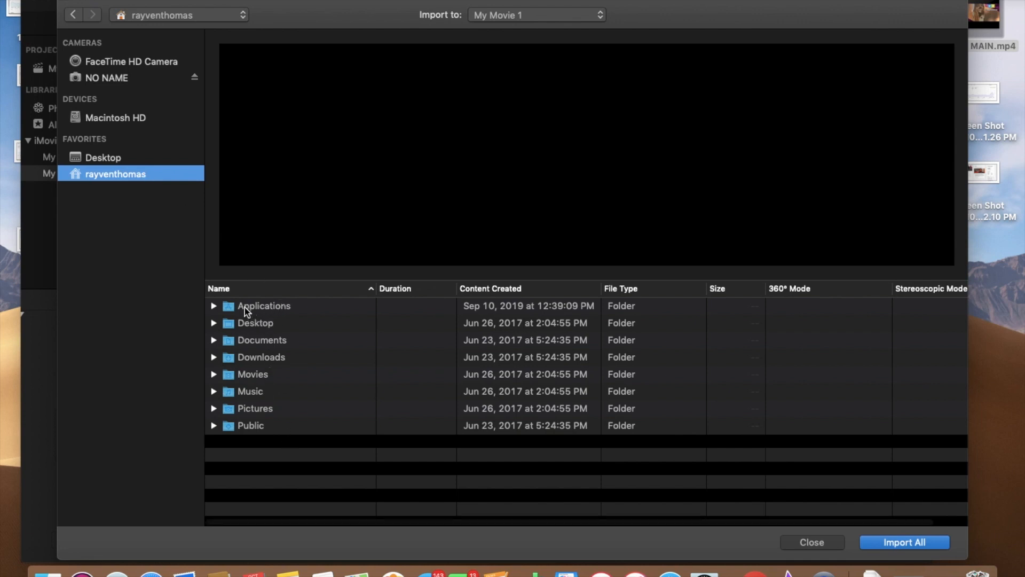
click(69, 1)
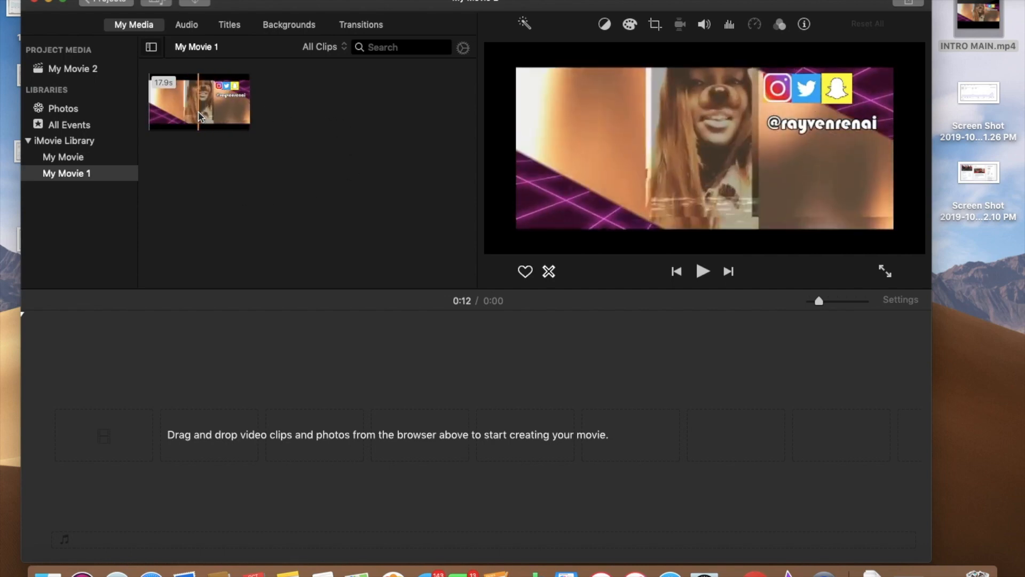
Add the whole 17.9 s intro clip from the My Movie 1 event to the start of the empty timeline.
drag(201, 117, 89, 446)
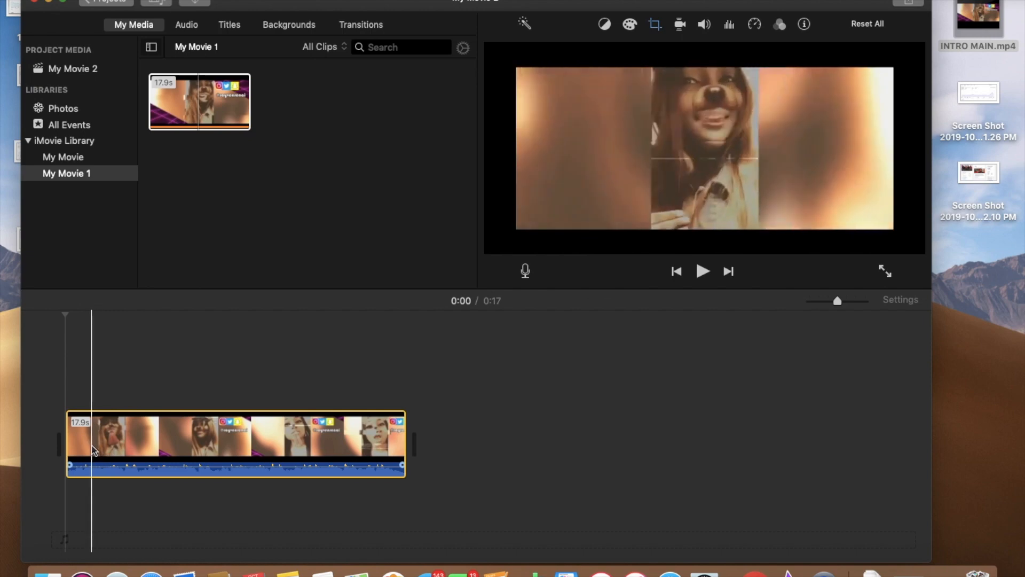
right_click(75, 447)
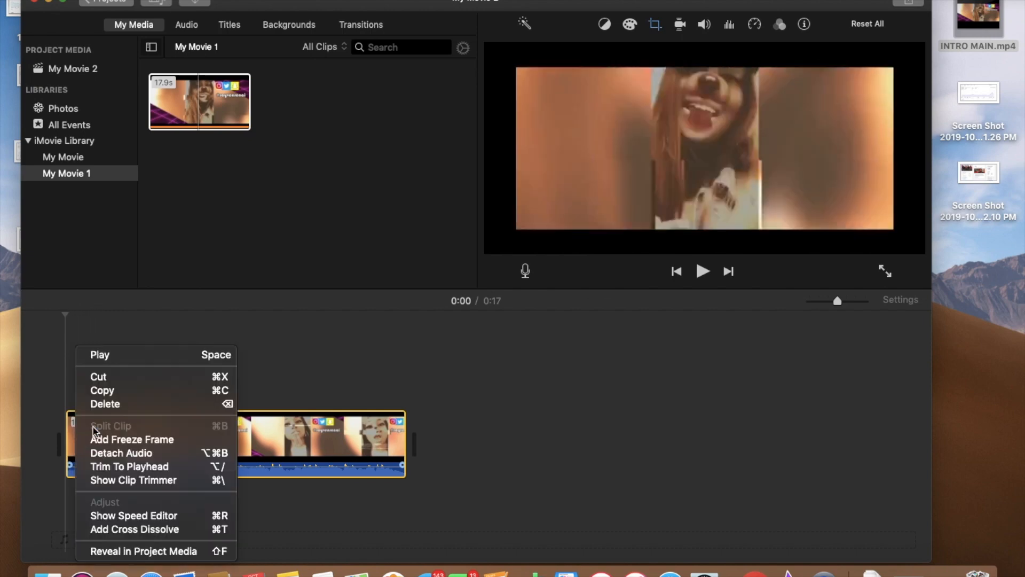
click(293, 452)
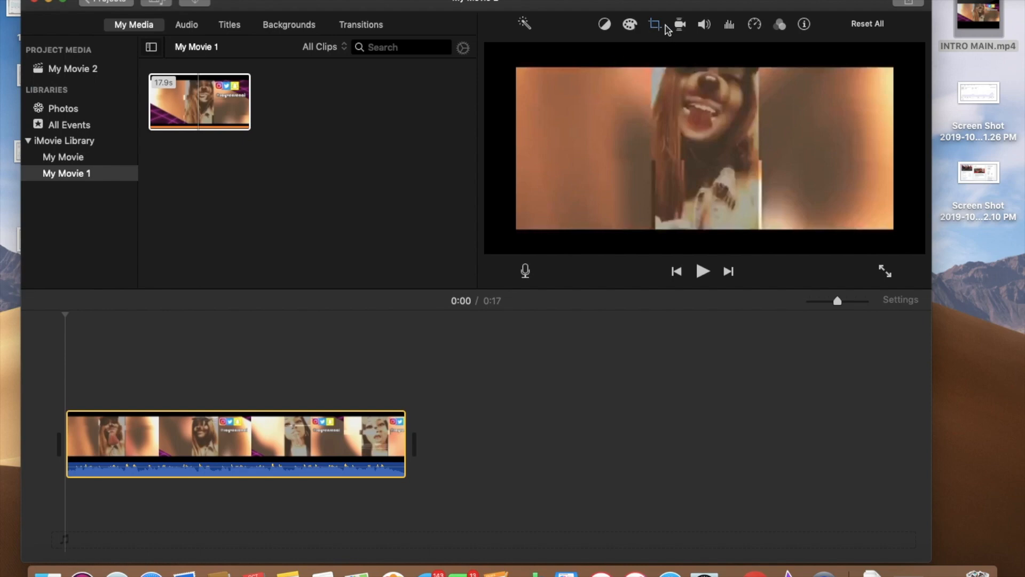
Mute the audio of the timeline clip and play the clip back.
click(705, 25)
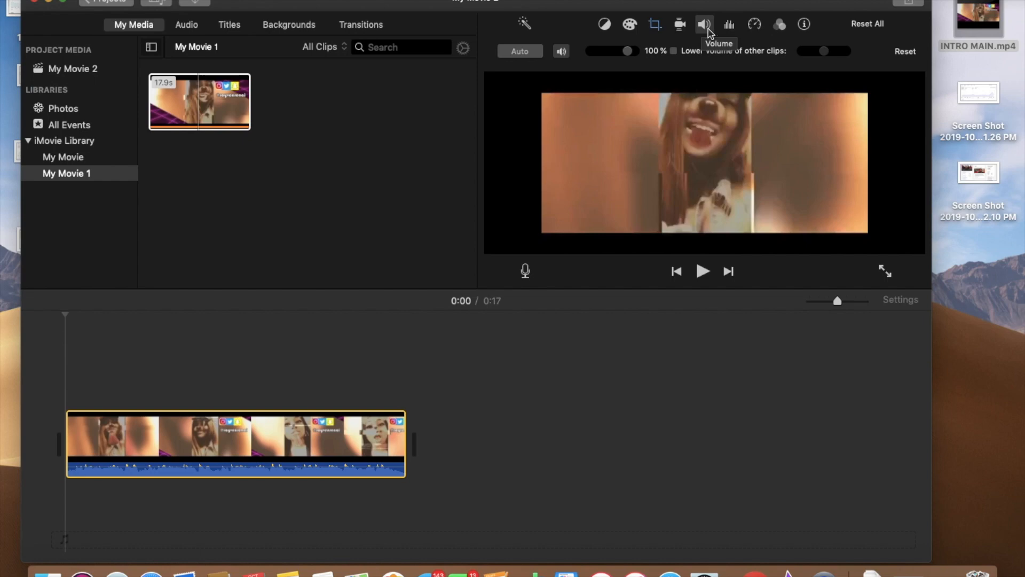
click(563, 53)
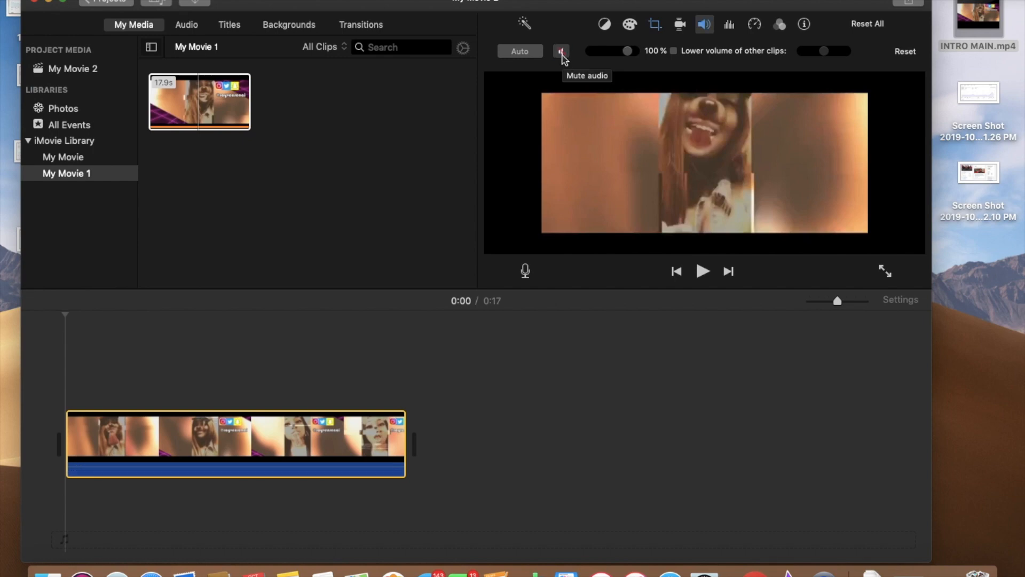
key(space)
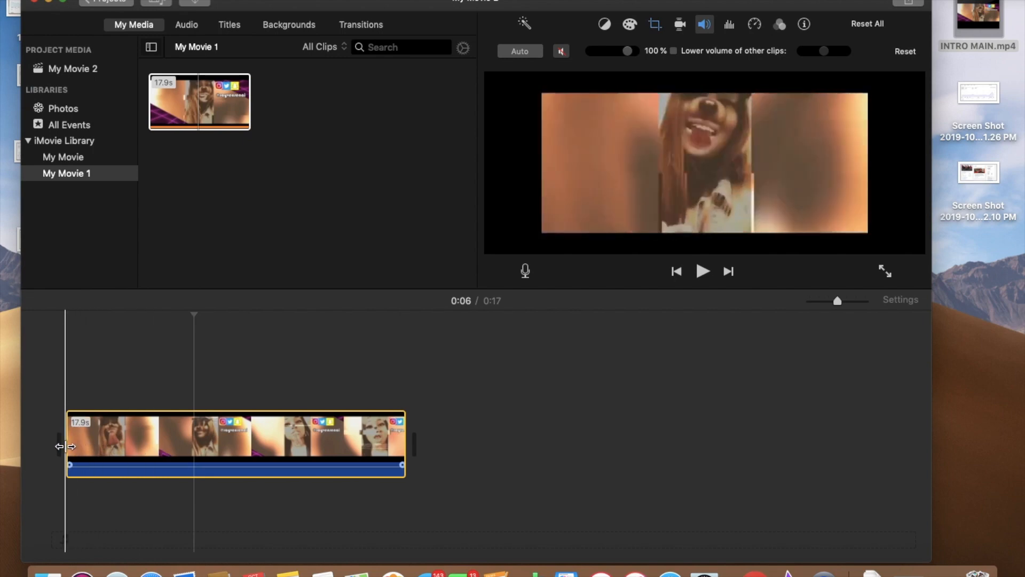
Play the clip from its beginning, stop at about 0:04 and split it there.
click(64, 368)
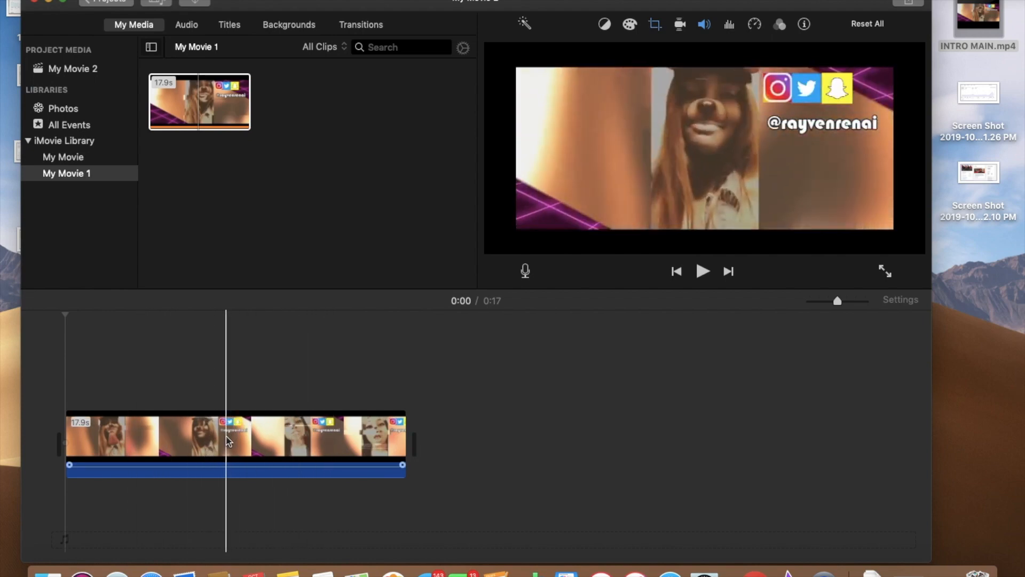
click(67, 439)
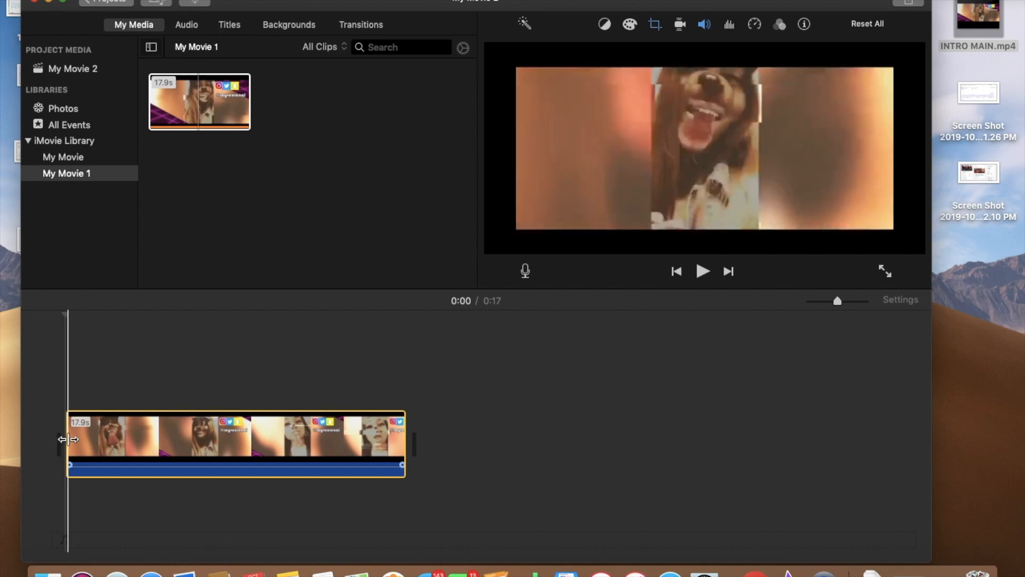
key(space)
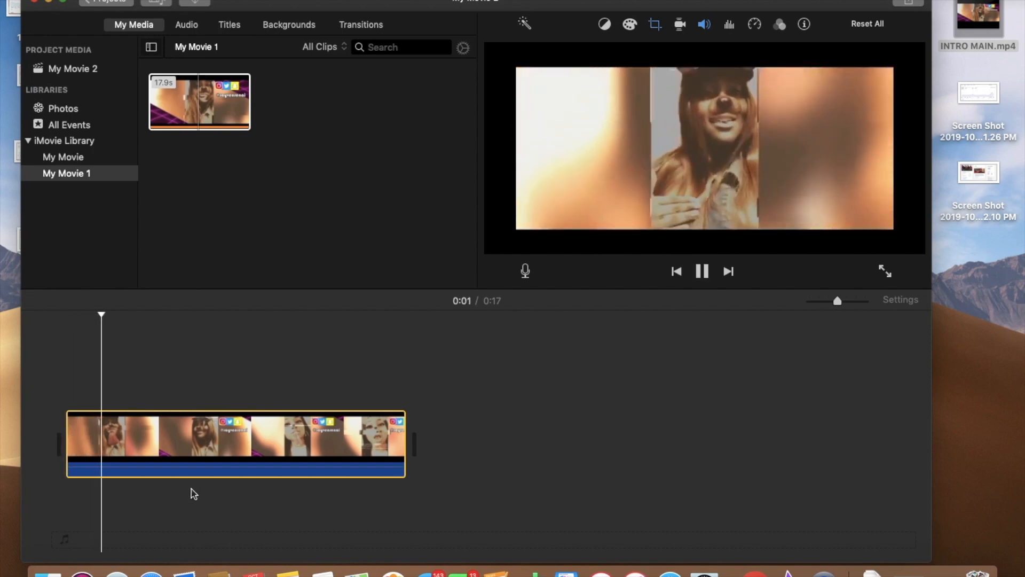
key(space)
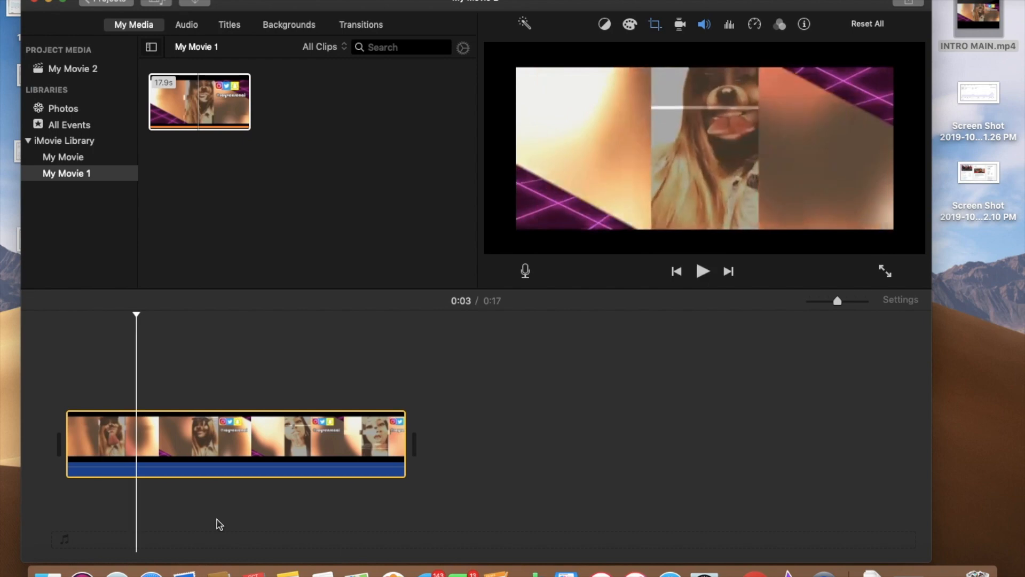
key(space)
key(space)
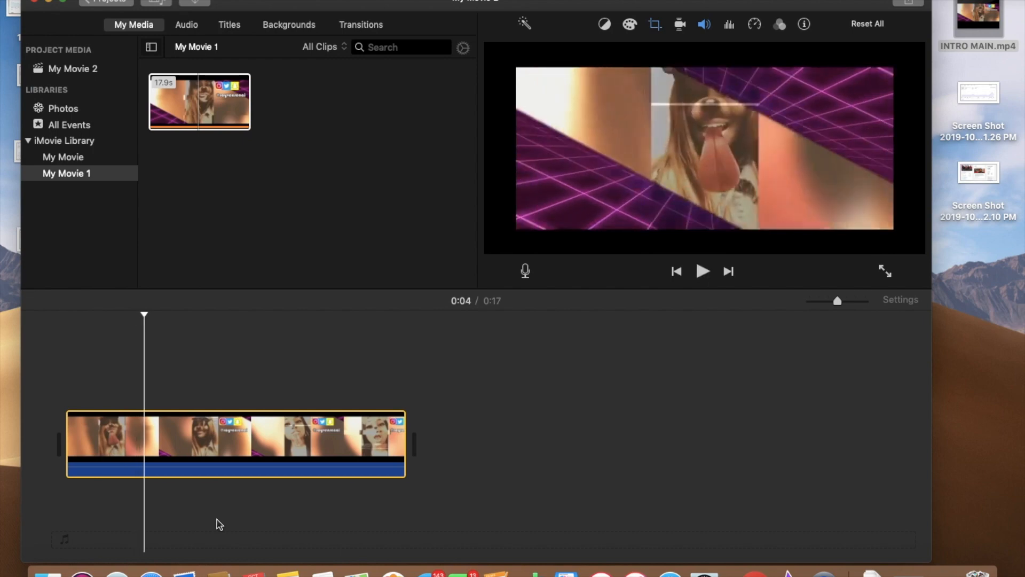
key(super+b)
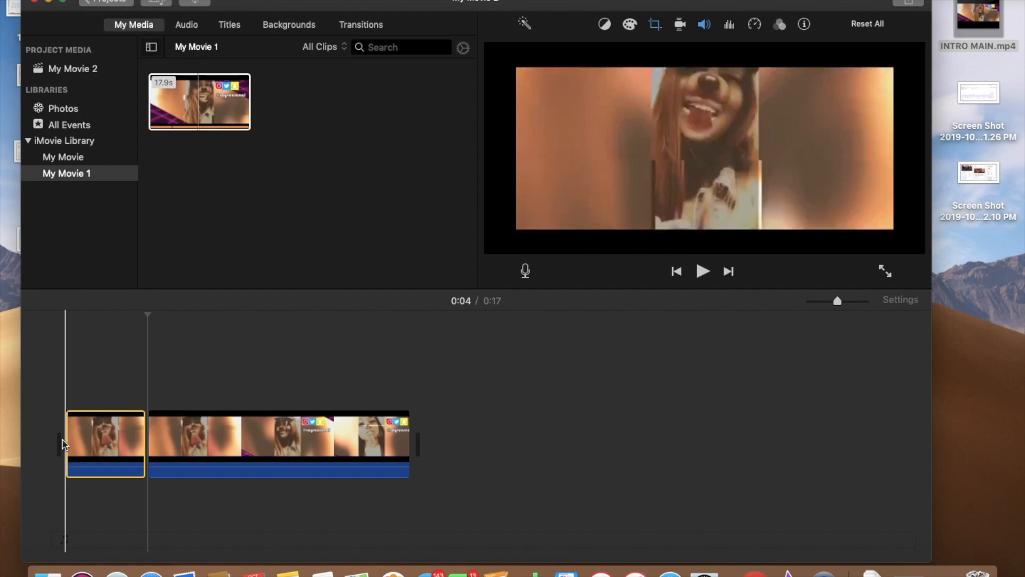
Play back the split clip, delete its opening segment from the timeline and undo that deletion.
key(space)
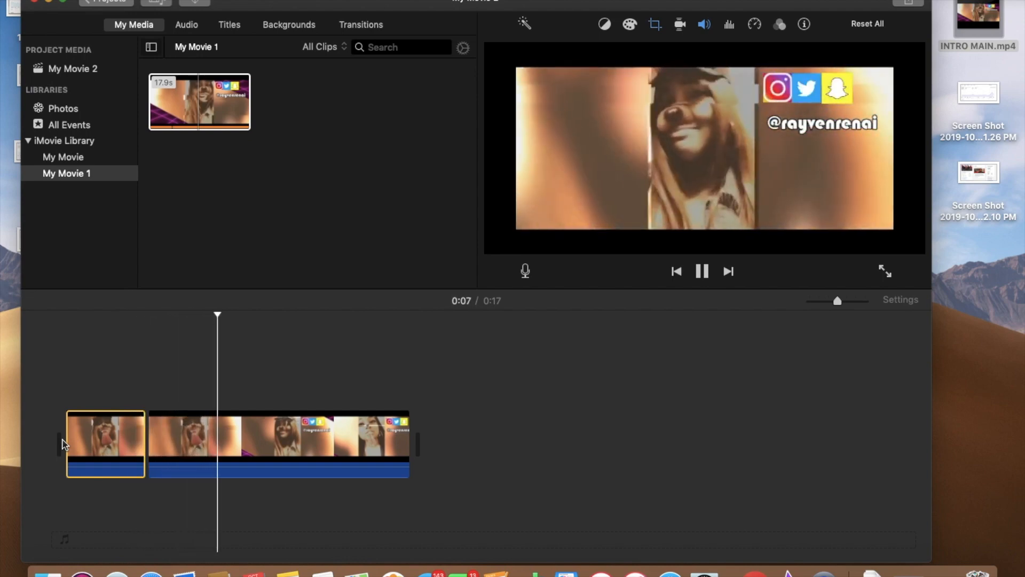
key(space)
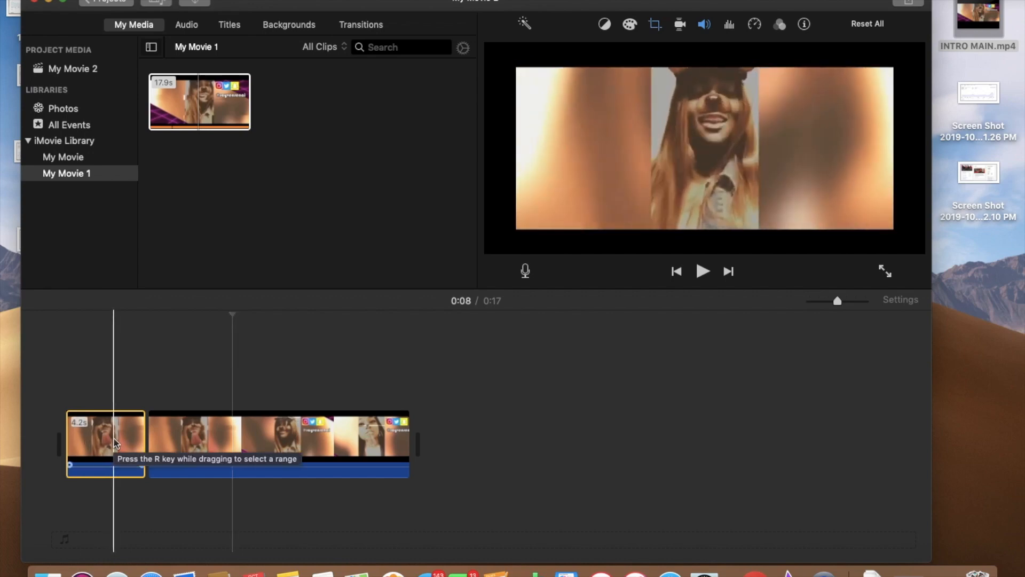
click(83, 442)
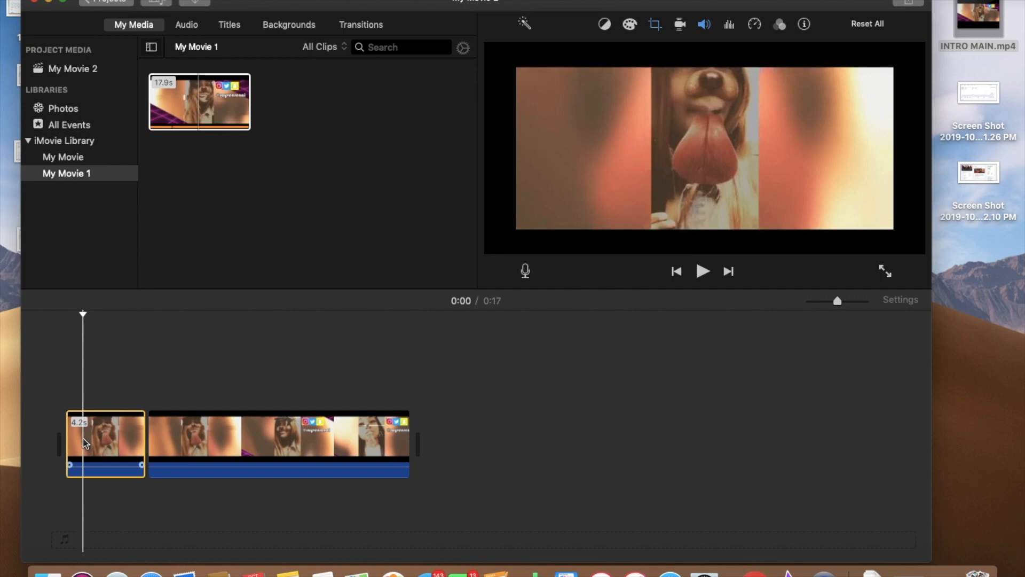
key(Delete)
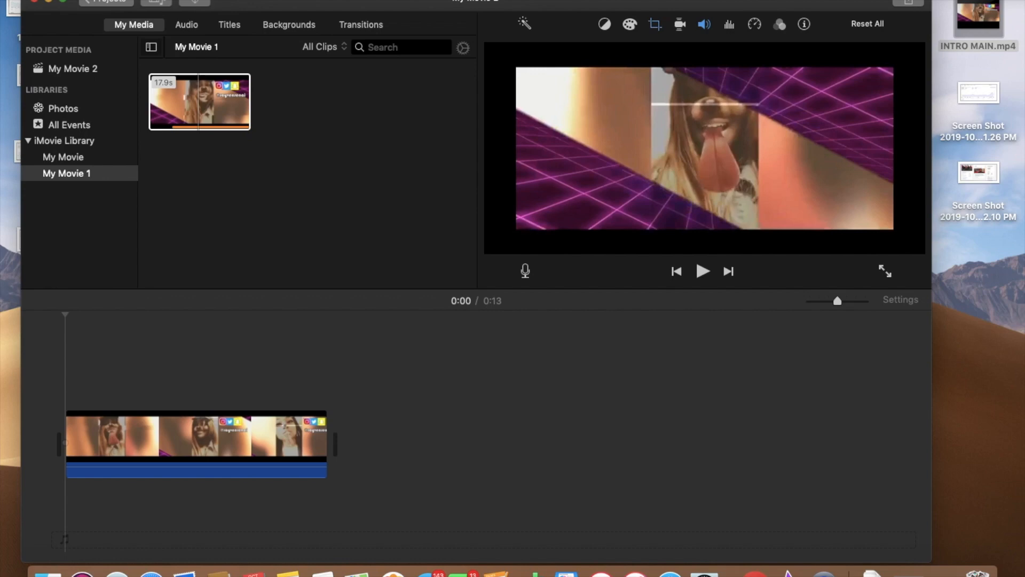
click(122, 0)
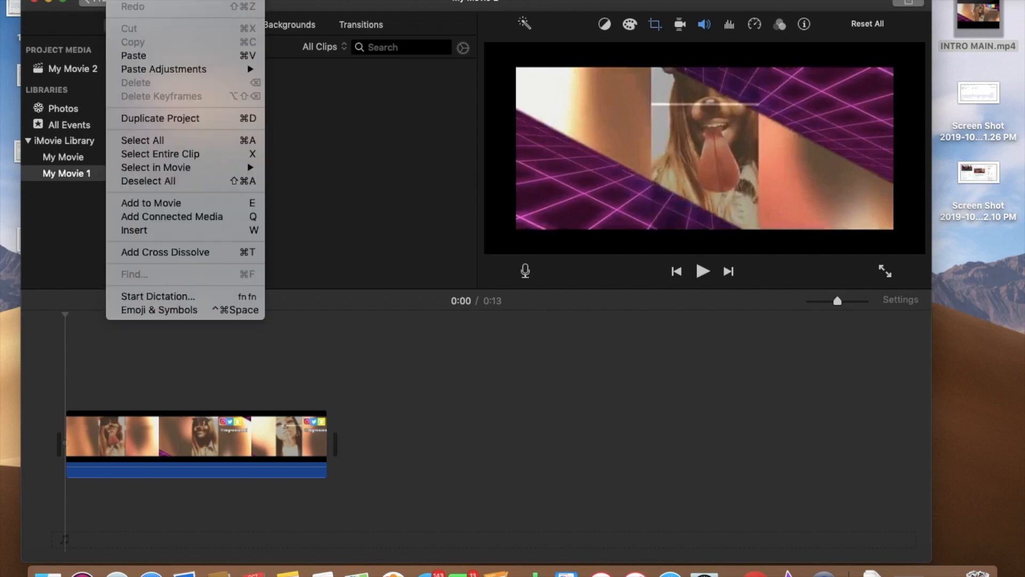
key(super+v)
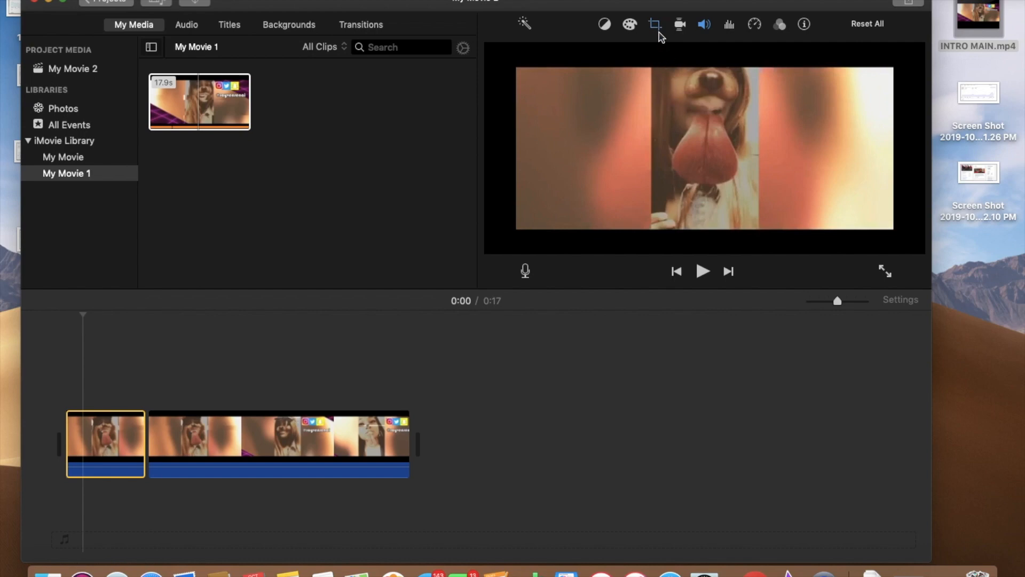
Set the cropping style of the timeline's first segment to Fit.
click(657, 28)
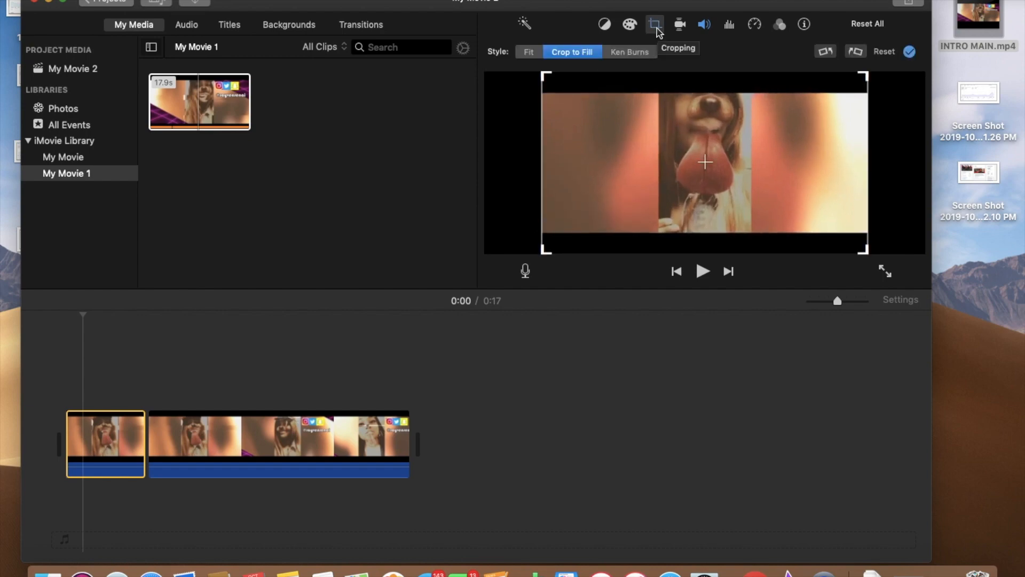
click(530, 54)
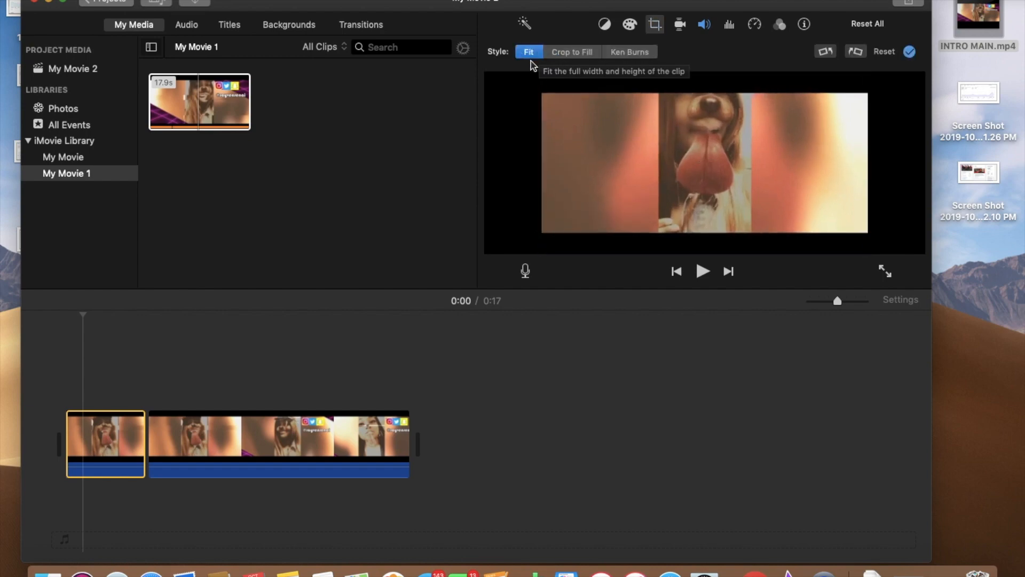
Try Crop to Fill on the first segment, return it to Fit and play the clip until about 0:04.
click(591, 56)
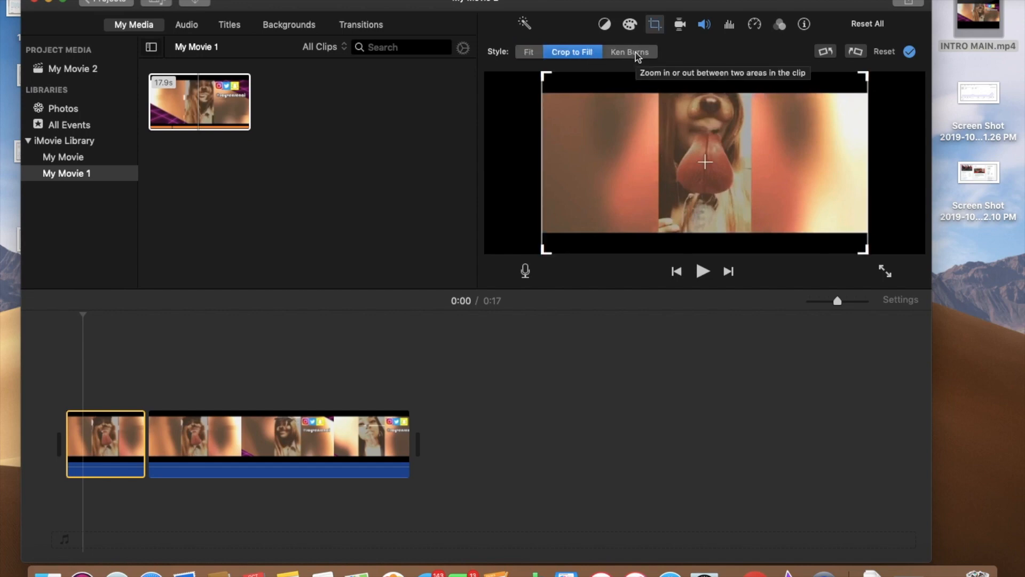
click(529, 53)
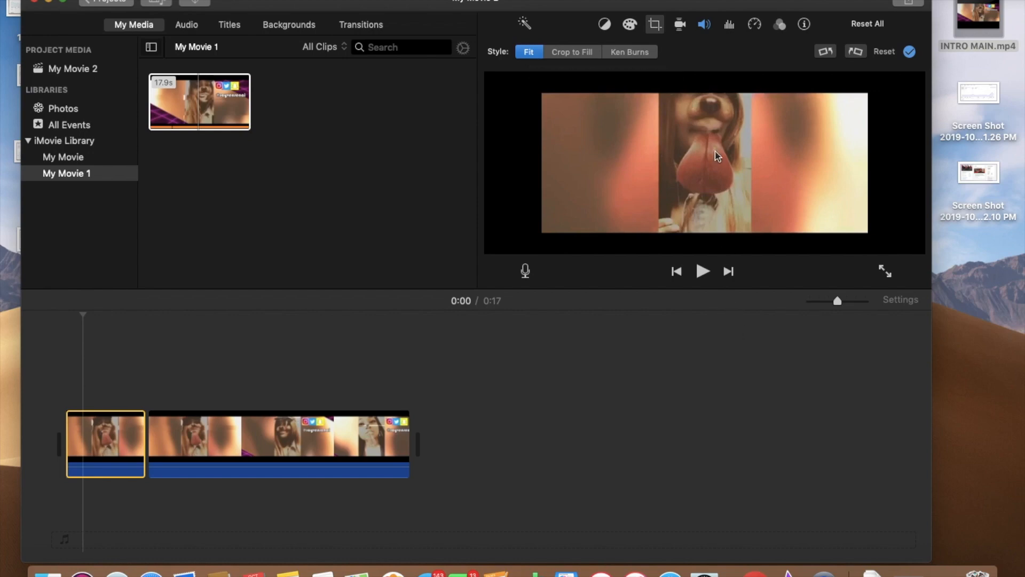
click(703, 271)
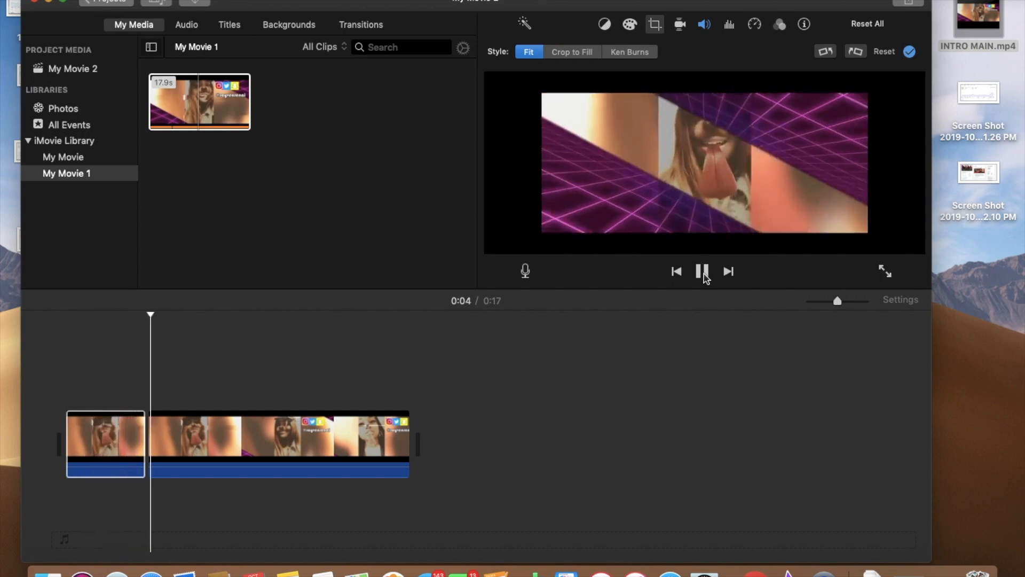
click(703, 274)
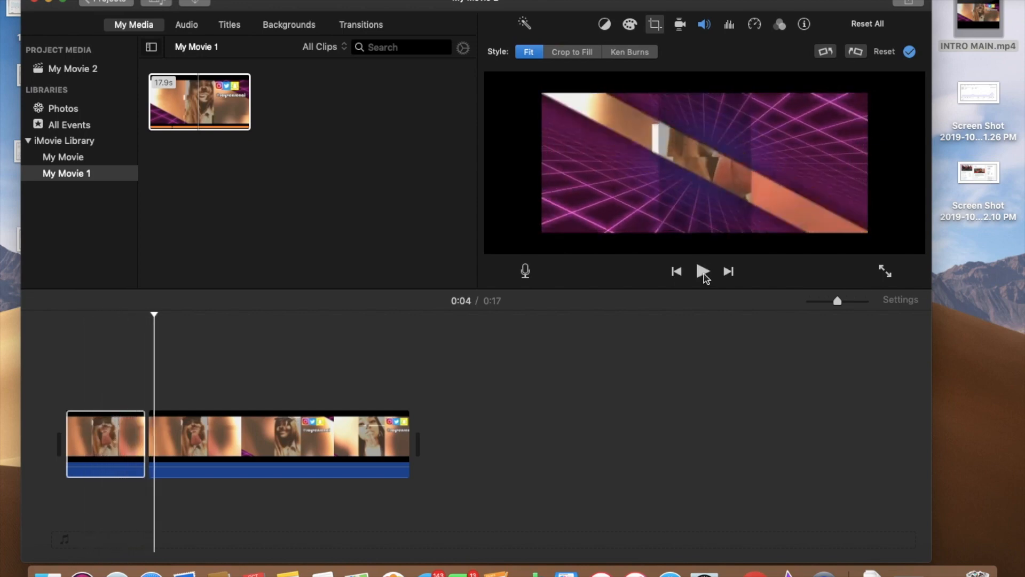
Set the first segment to Crop to Fill and frame a small crop area tightly around the woman's face.
click(566, 53)
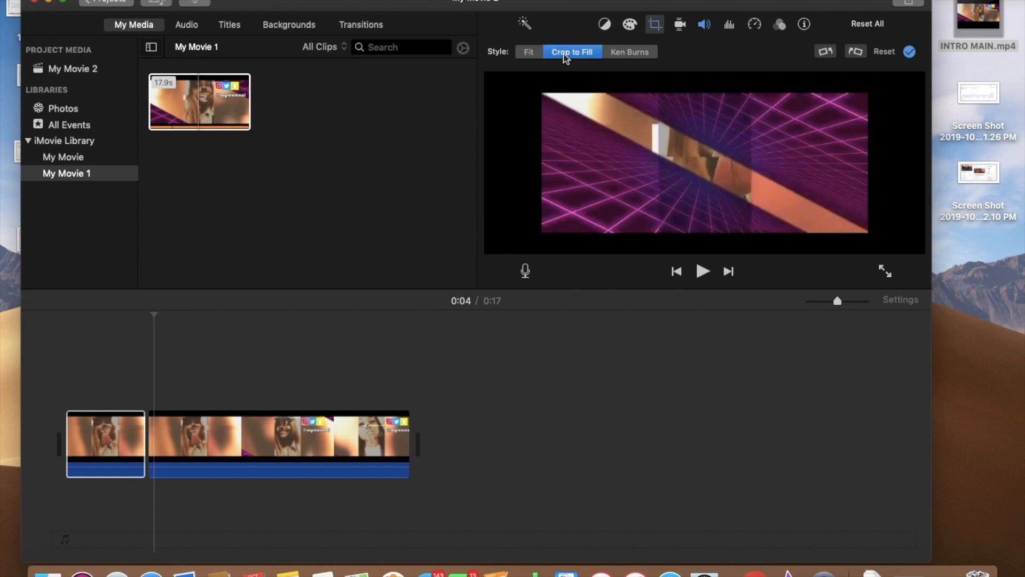
click(103, 436)
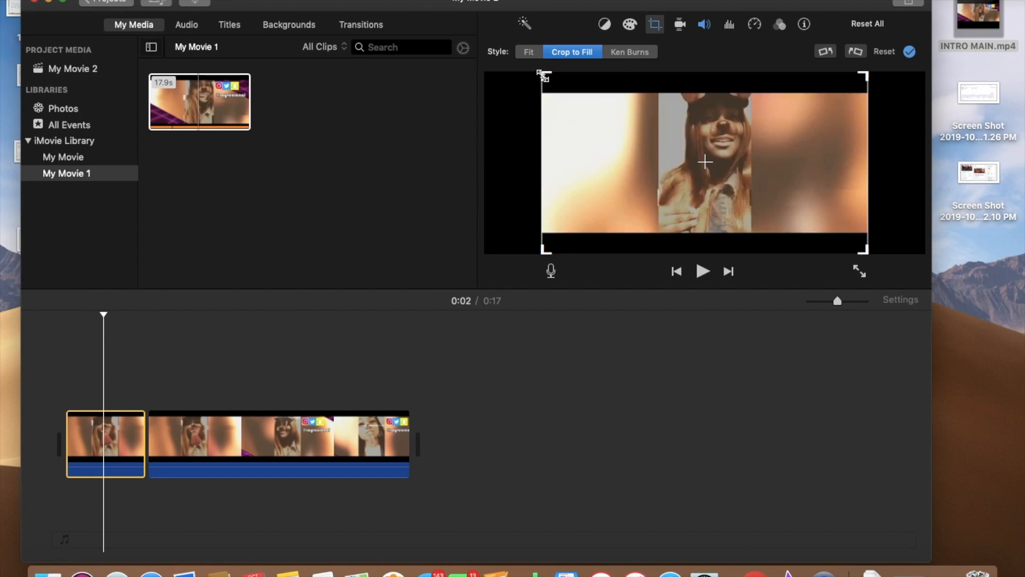
drag(543, 75, 750, 190)
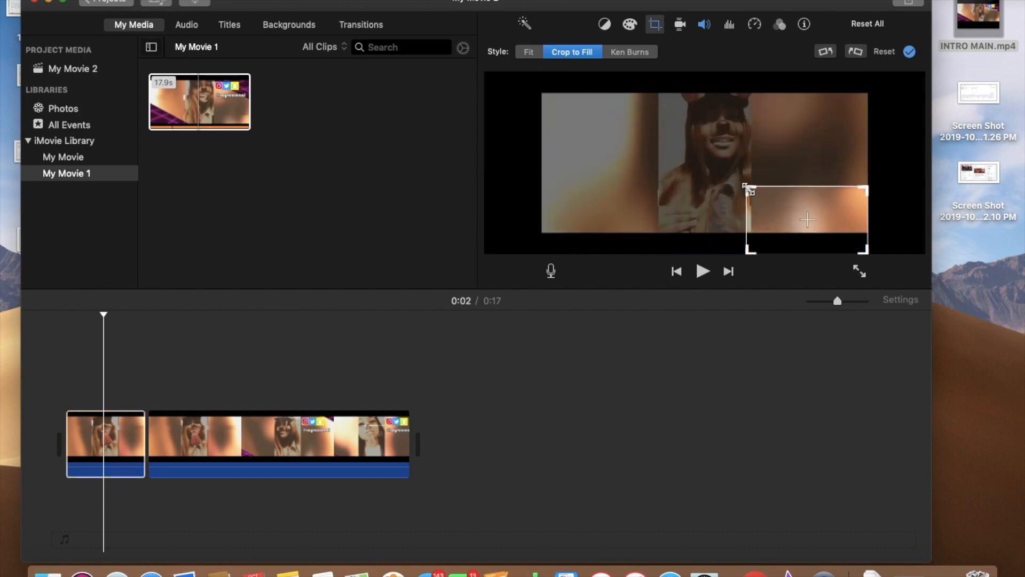
drag(790, 223, 693, 130)
drag(769, 165, 718, 137)
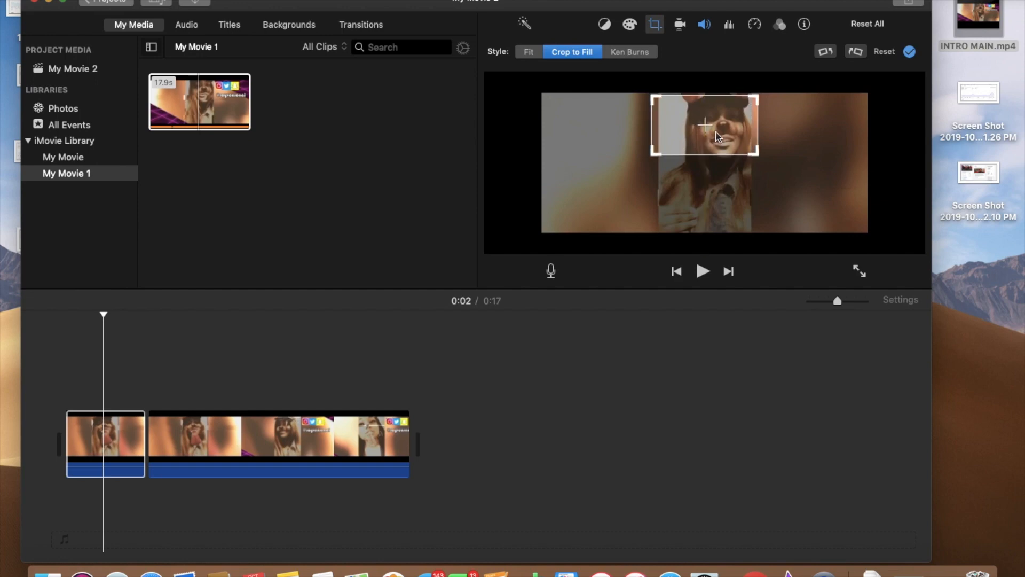
Play the movie from its beginning to about 0:08 to check the cropped first segment.
right_click(80, 441)
click(67, 371)
click(63, 367)
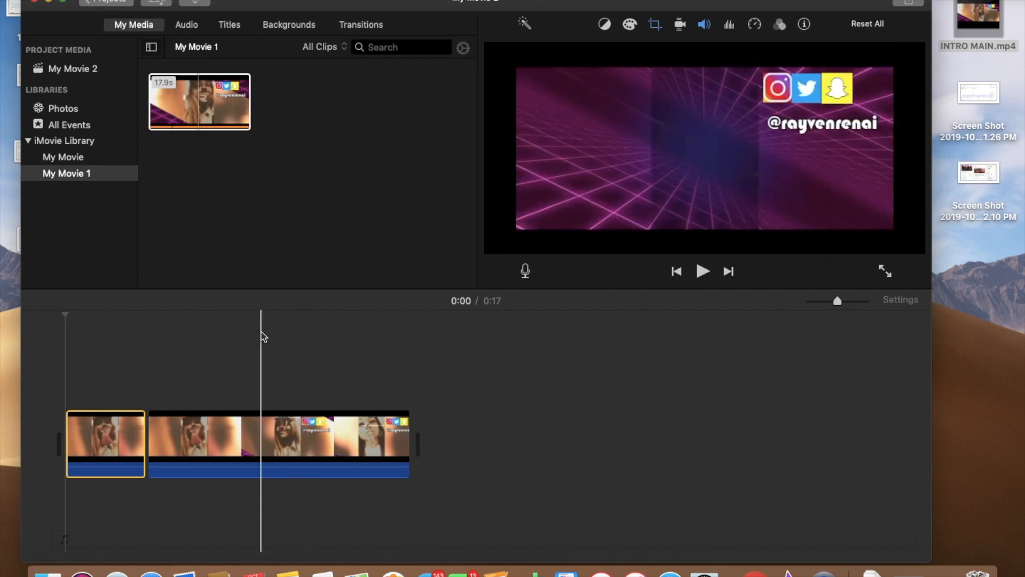
key(space)
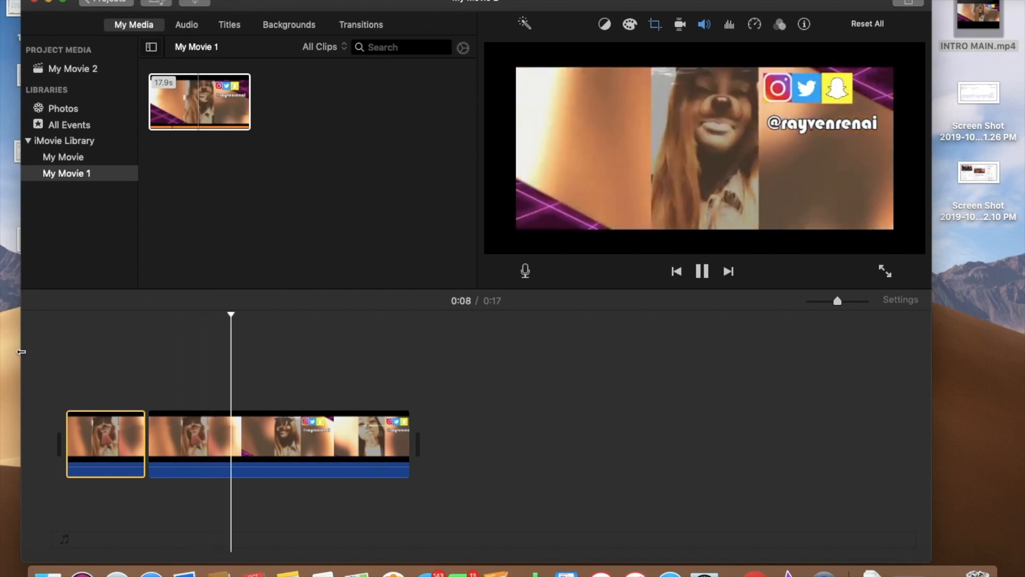
key(space)
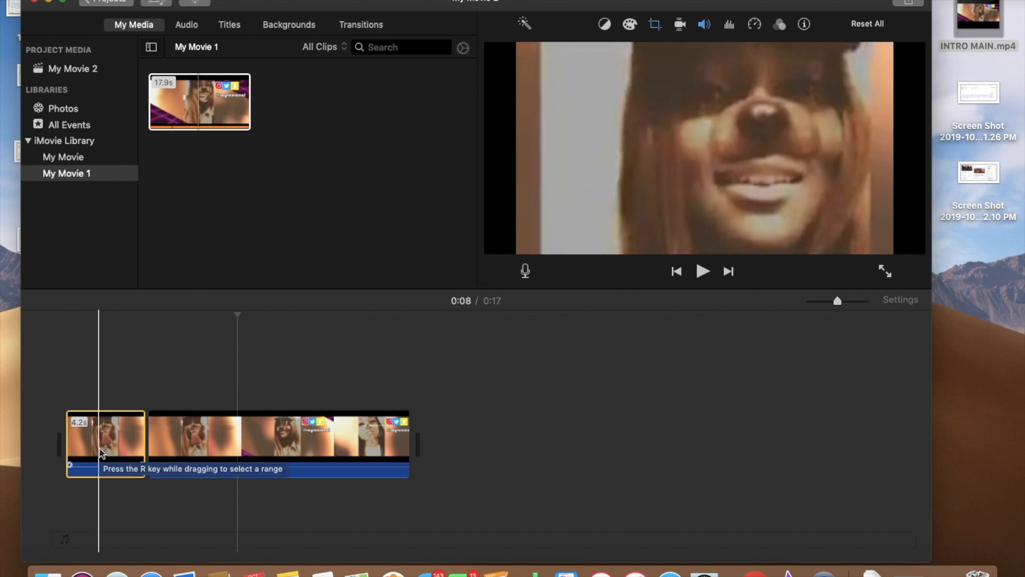
Split the second segment at about 0:08 and play back the resulting middle segment from about 0:04.
click(223, 457)
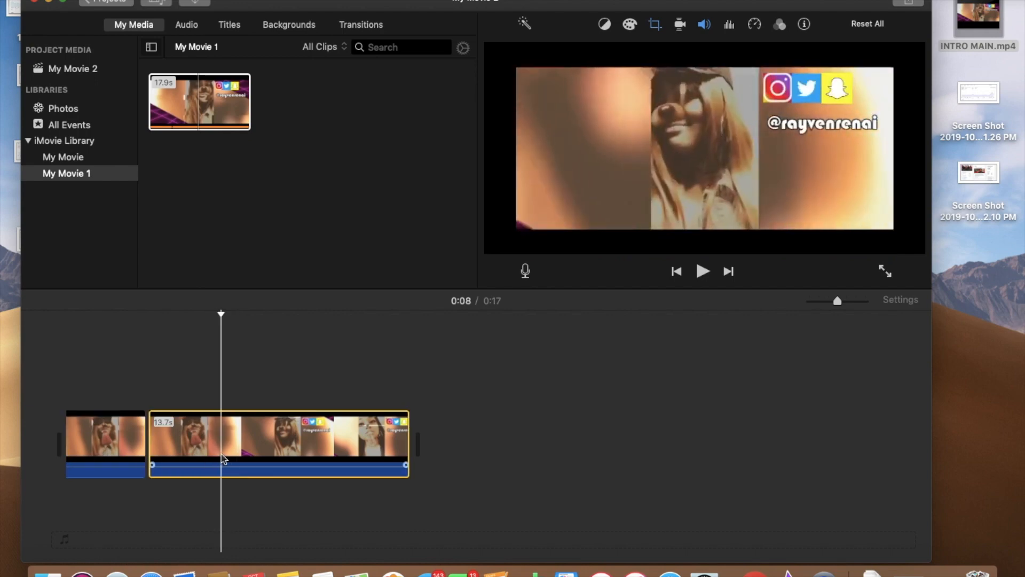
key(super+b)
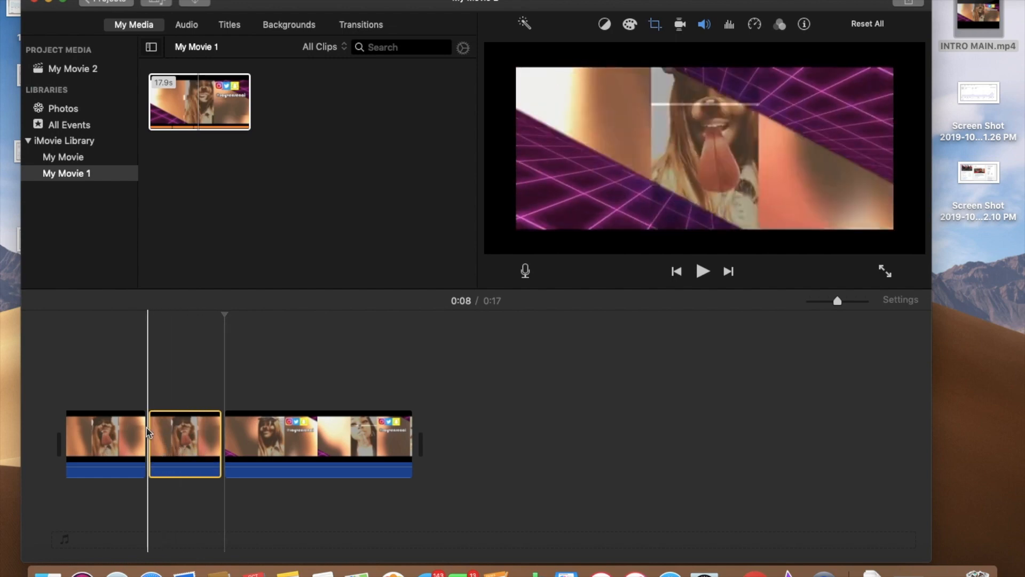
click(148, 382)
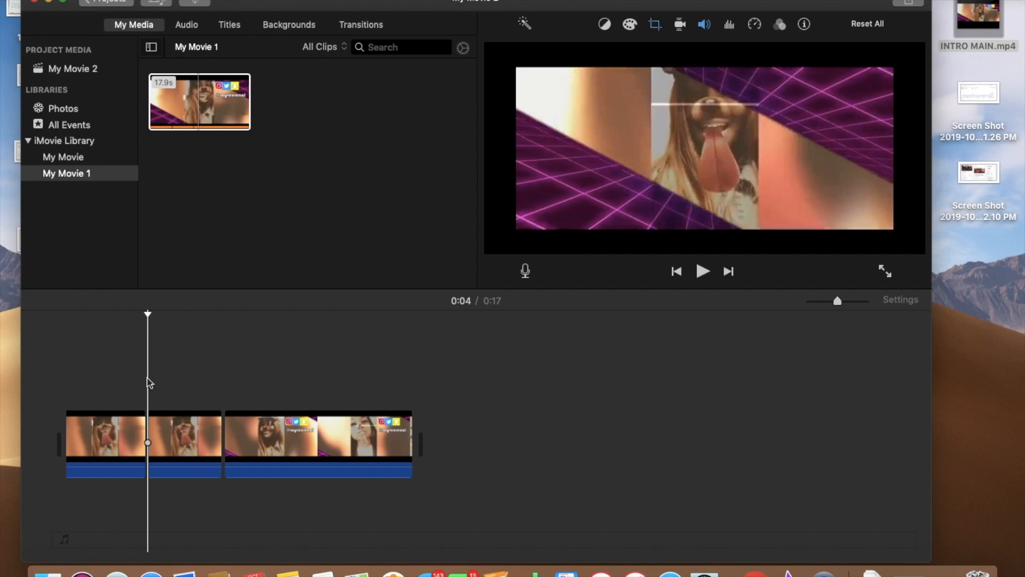
key(space)
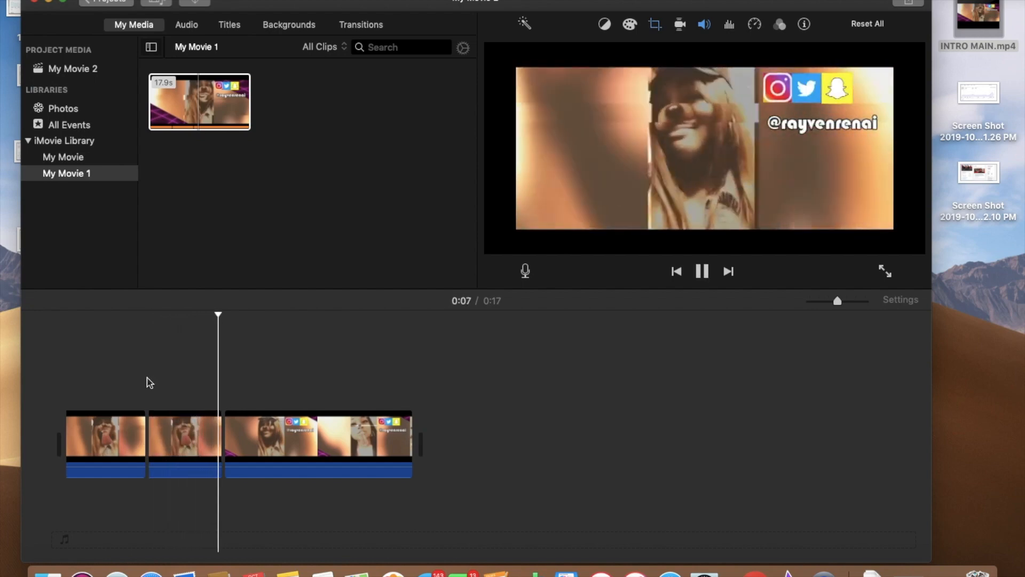
key(space)
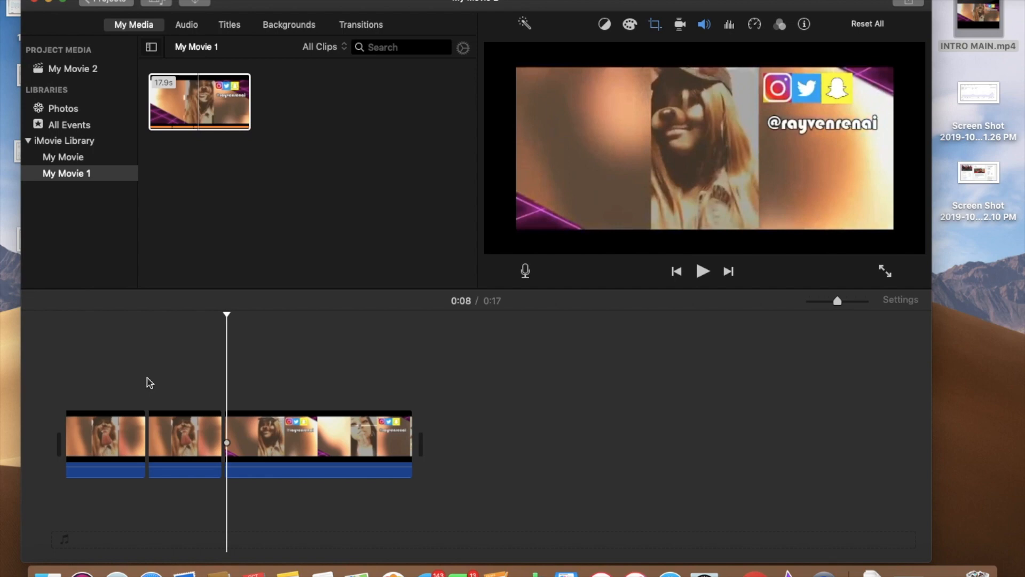
Apply the Ken Burns cropping style to the middle segment, shrinking its Start frame and moving it to the picture's upper left.
click(182, 441)
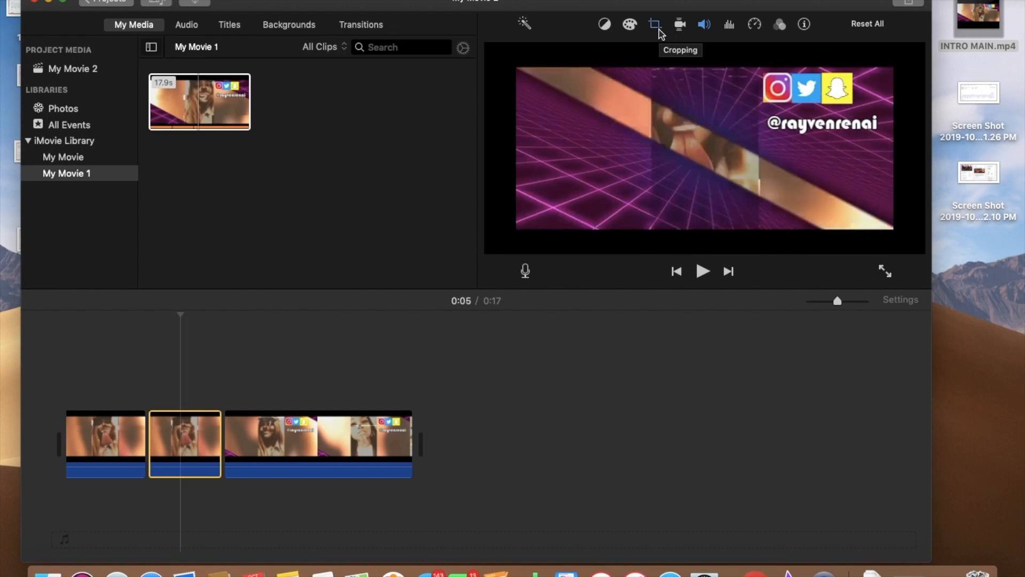
click(655, 24)
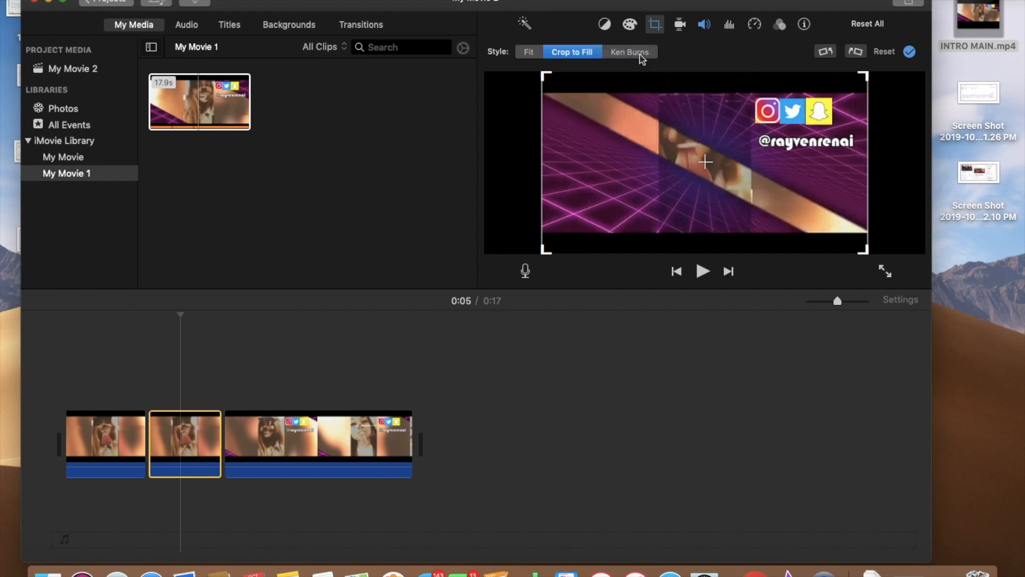
click(641, 59)
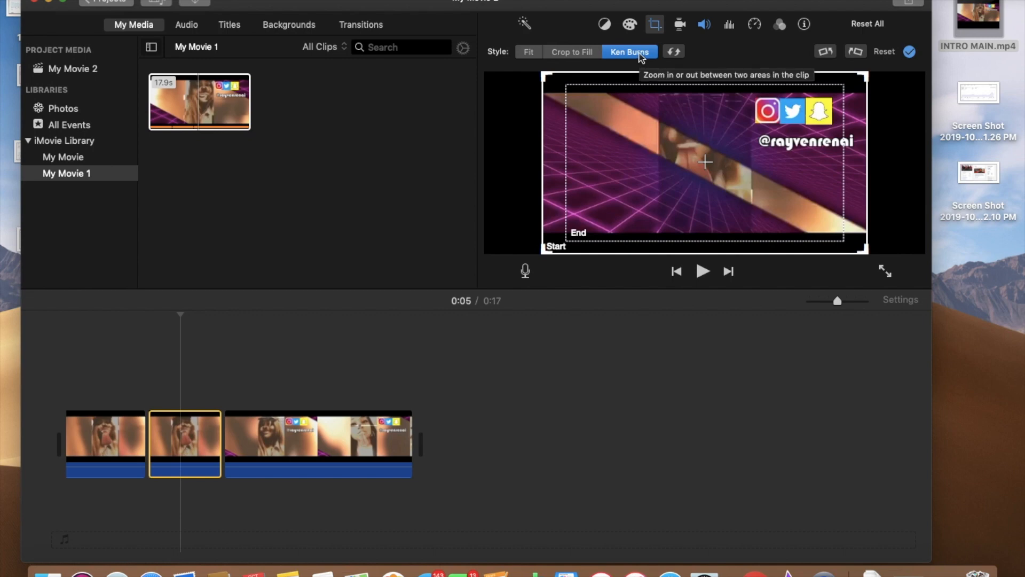
click(530, 53)
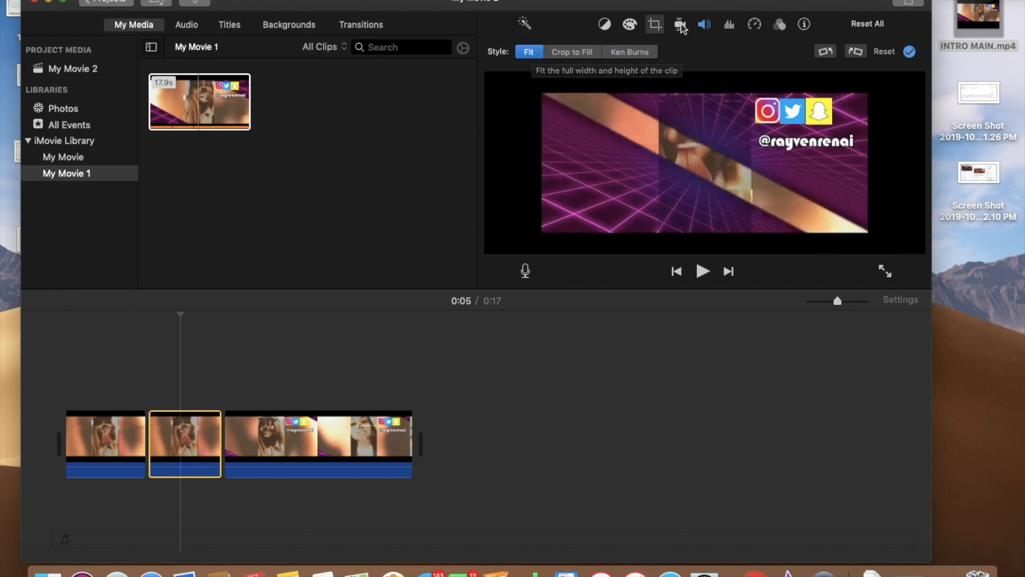
click(655, 25)
click(656, 24)
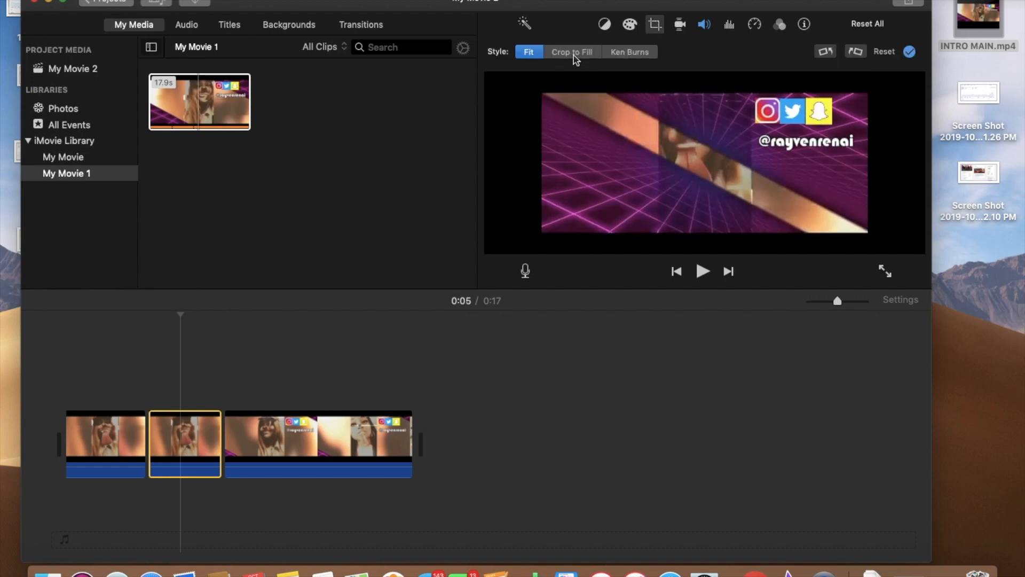
click(635, 58)
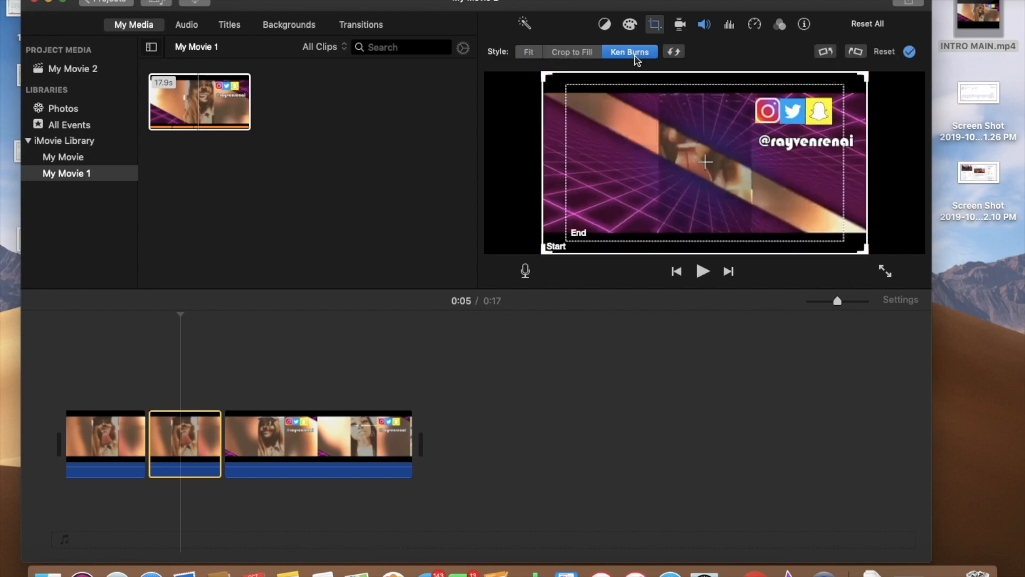
drag(545, 252, 595, 230)
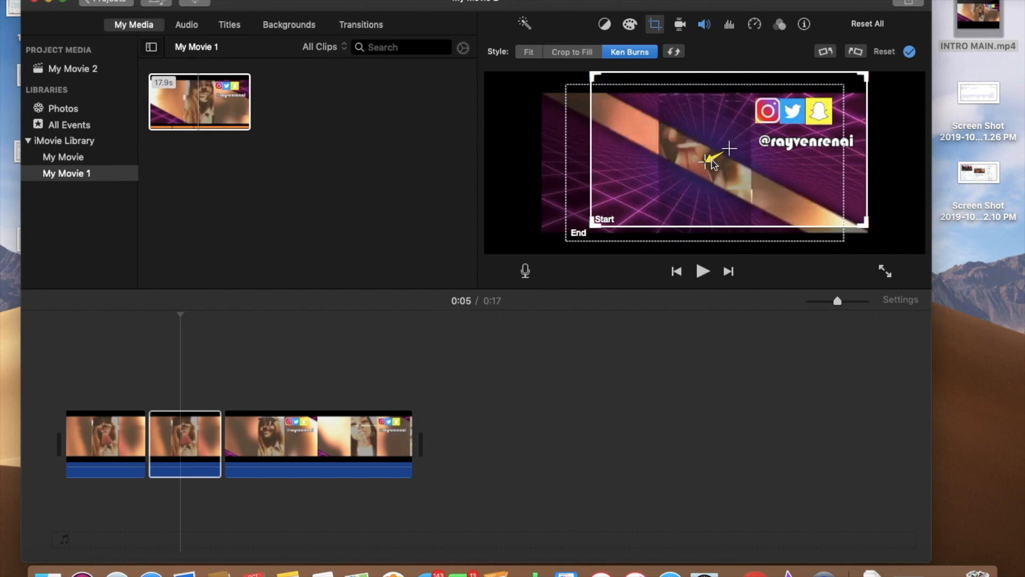
drag(712, 163, 635, 116)
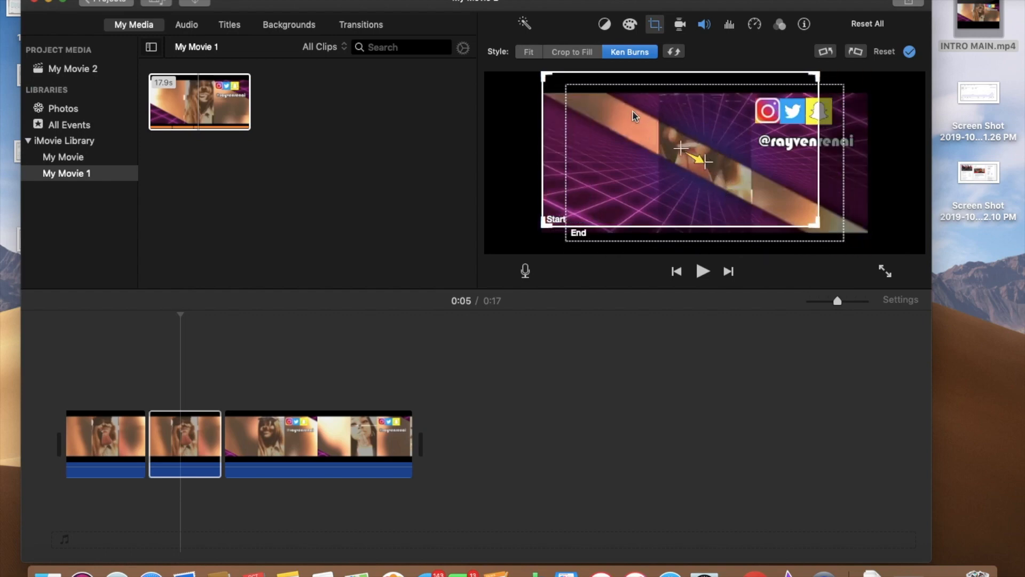
Play back the middle segment, replaying it from about 0:04, to check the Ken Burns movement.
click(704, 275)
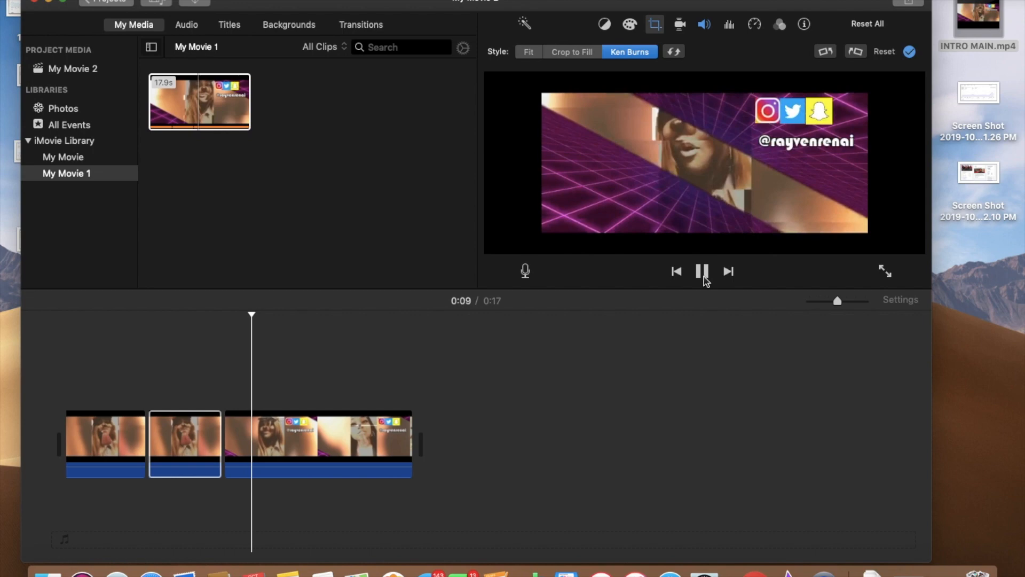
click(704, 277)
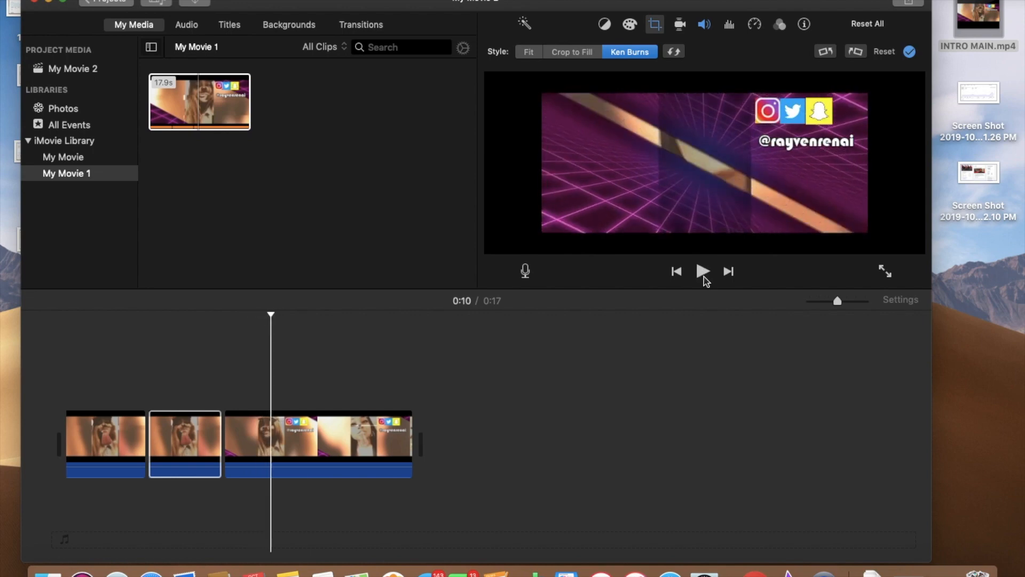
click(165, 437)
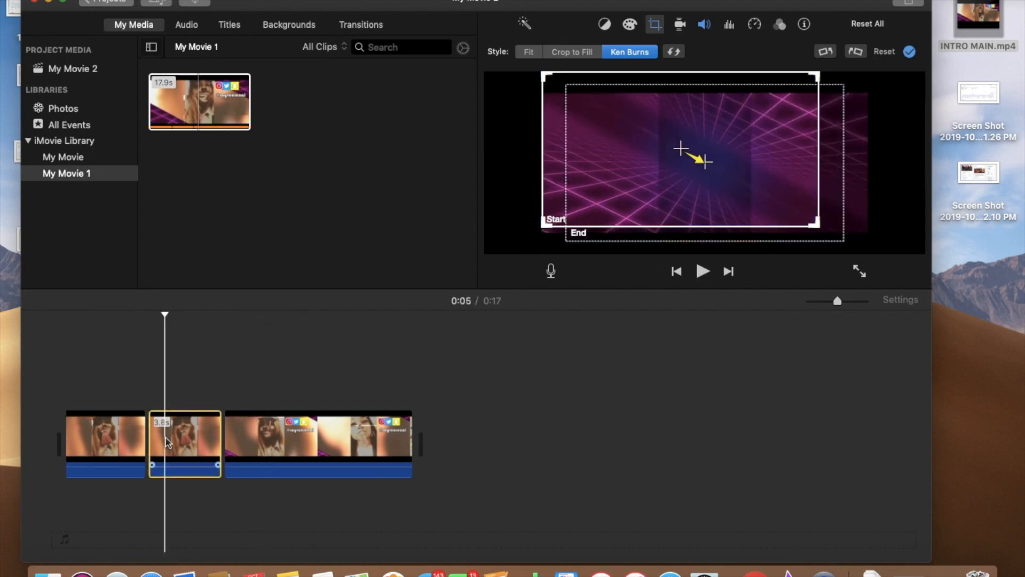
click(147, 390)
key(space)
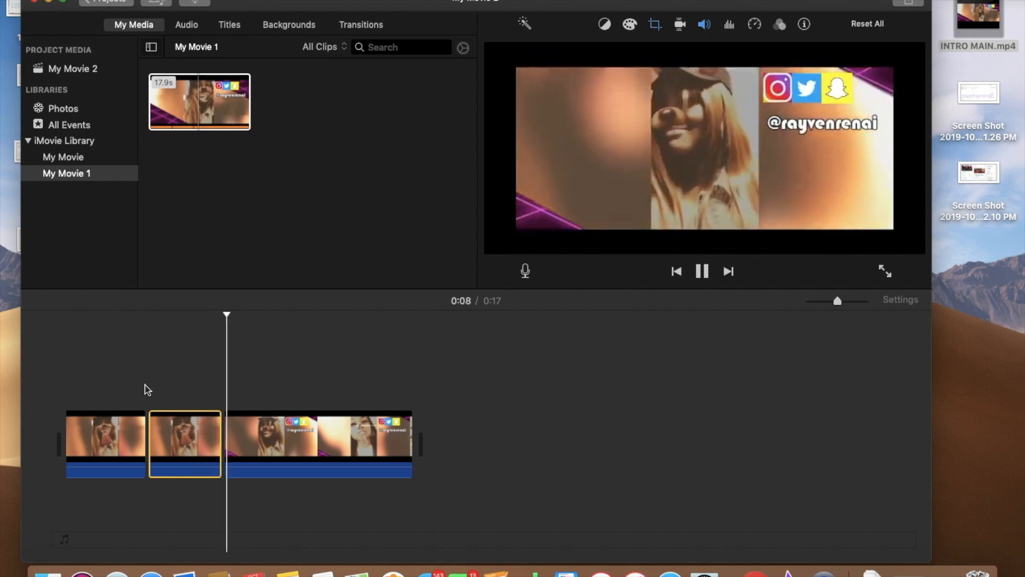
click(146, 388)
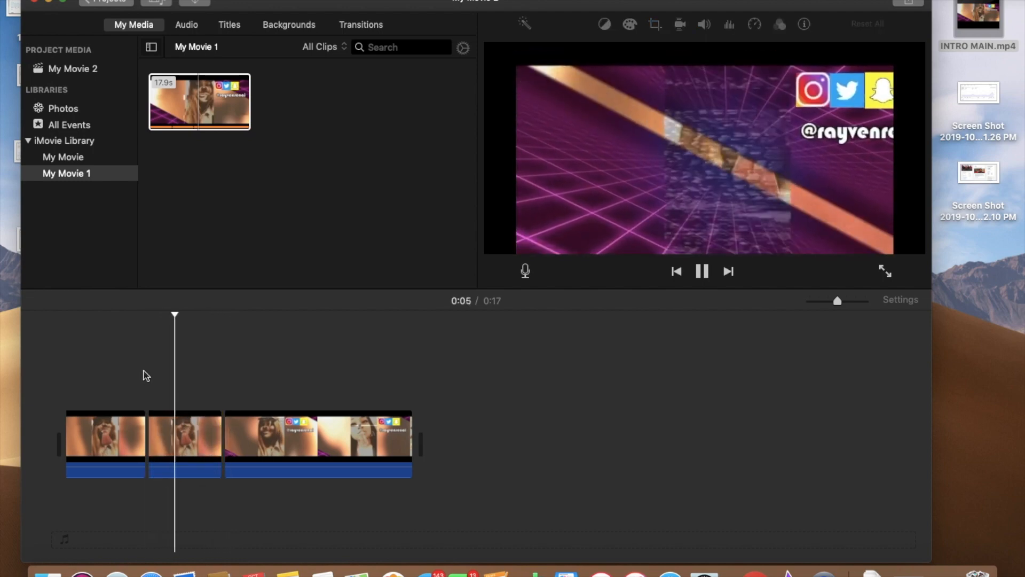
click(146, 375)
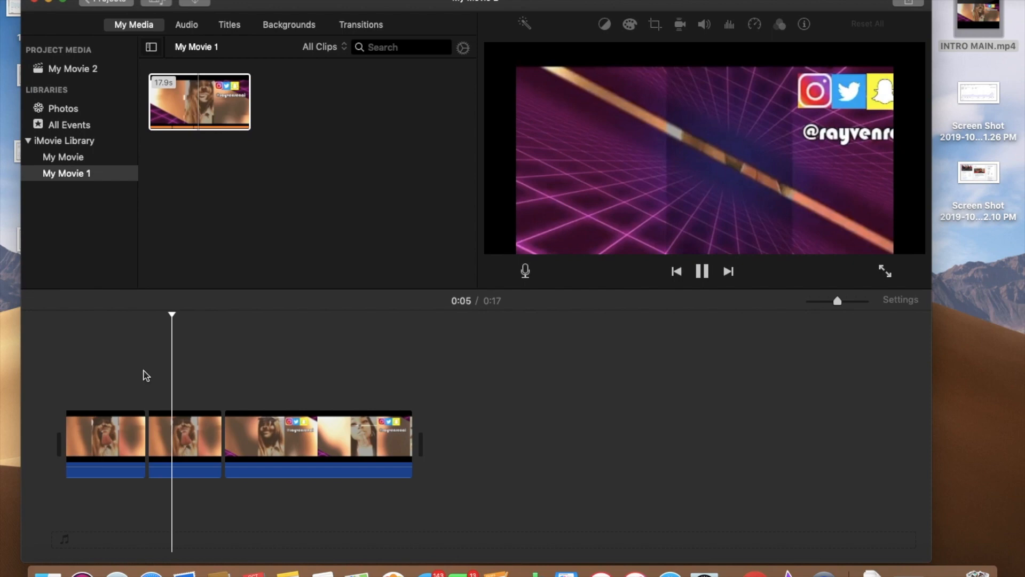
Split the last timeline segment at about 0:10.
click(258, 414)
click(276, 454)
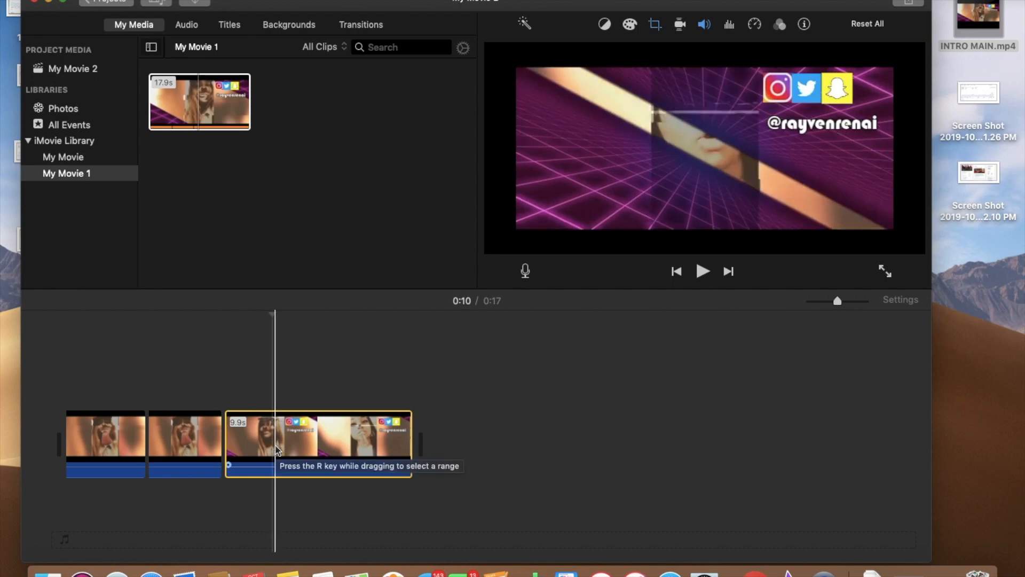
key(super+b)
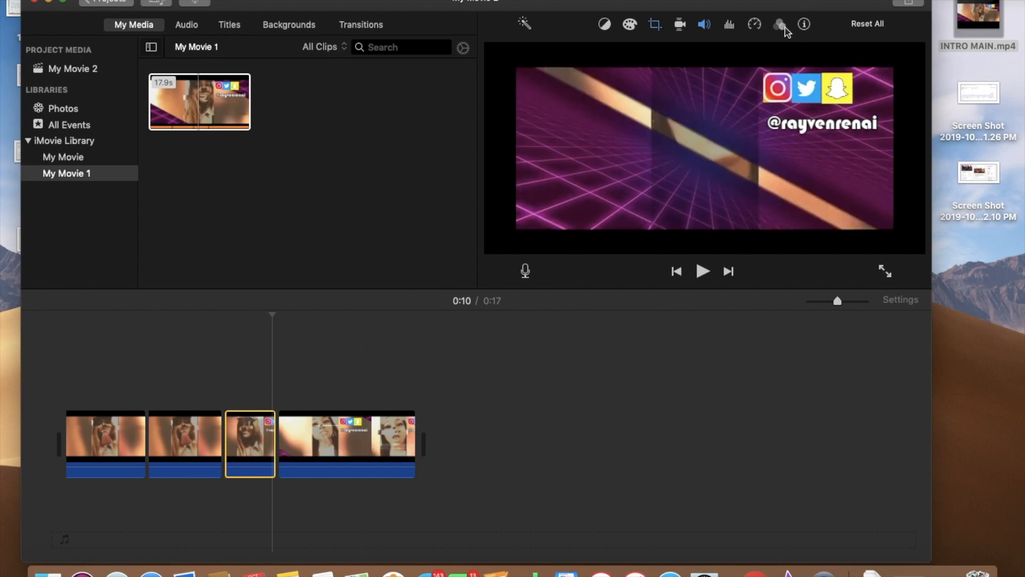
Try adjusting the highlights in the third segment's color correction and reset the correction.
click(630, 25)
click(630, 25)
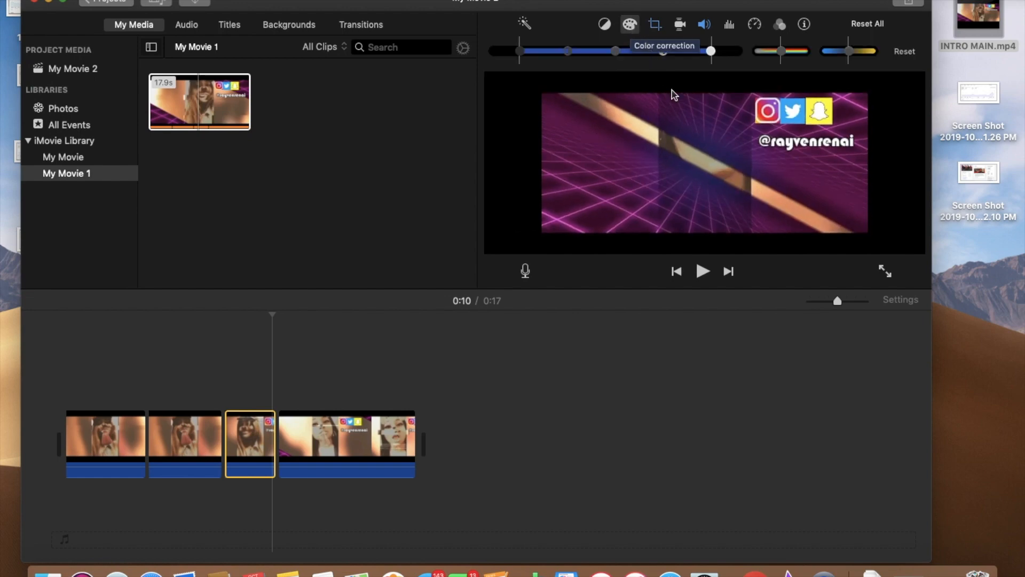
mouse_move(709, 53)
mouse_down()
mouse_move(565, 48)
mouse_move(492, 59)
mouse_move(747, 68)
mouse_move(867, 60)
mouse_move(597, 42)
mouse_move(711, 53)
mouse_up()
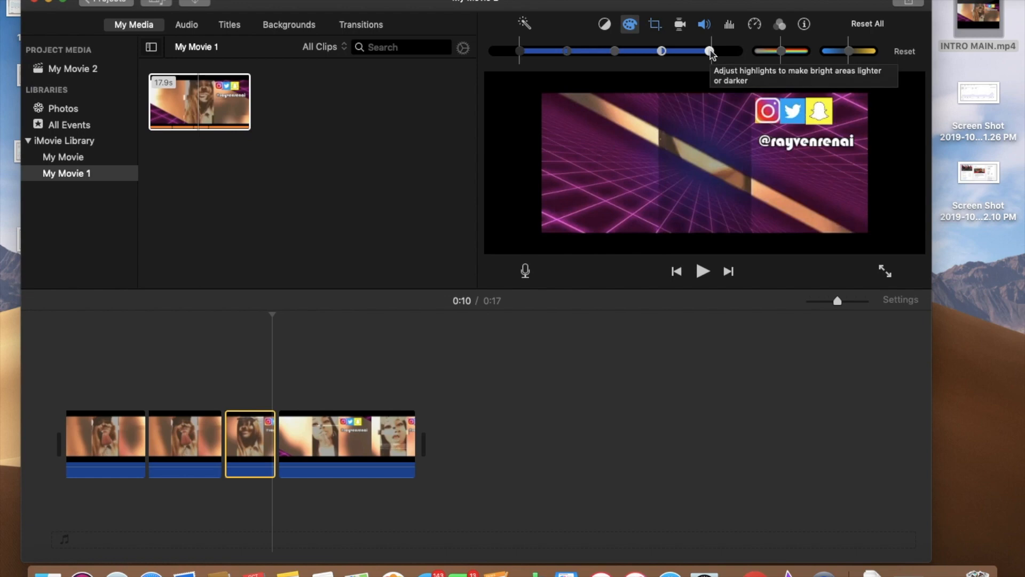
click(902, 54)
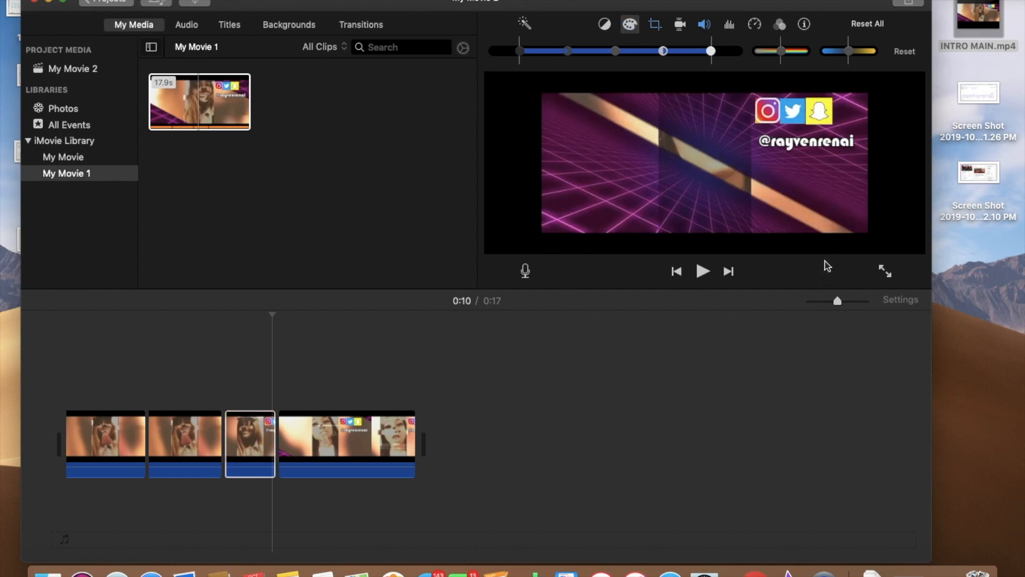
Apply the X-Ray clip filter to the third timeline segment.
click(780, 25)
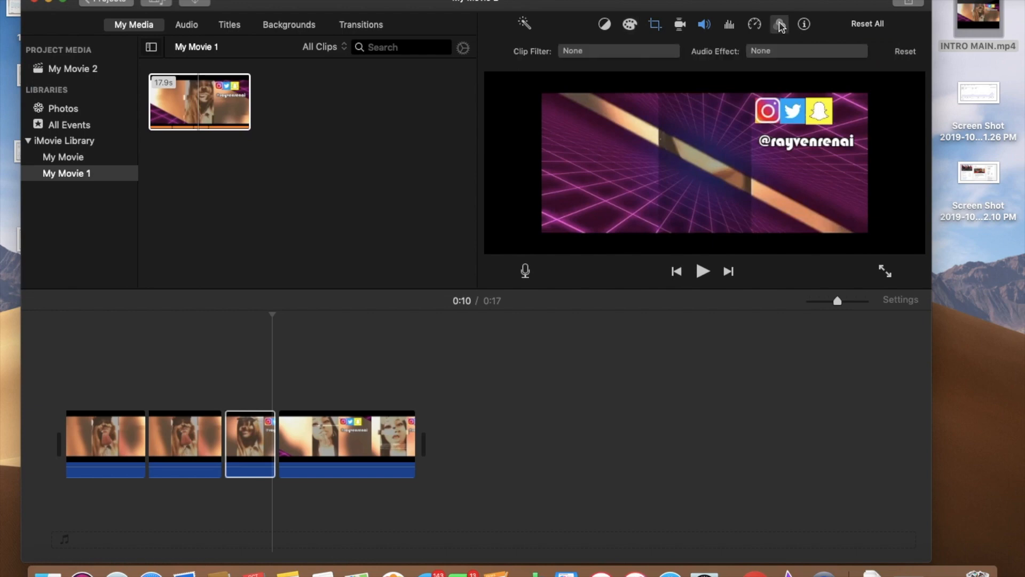
click(625, 53)
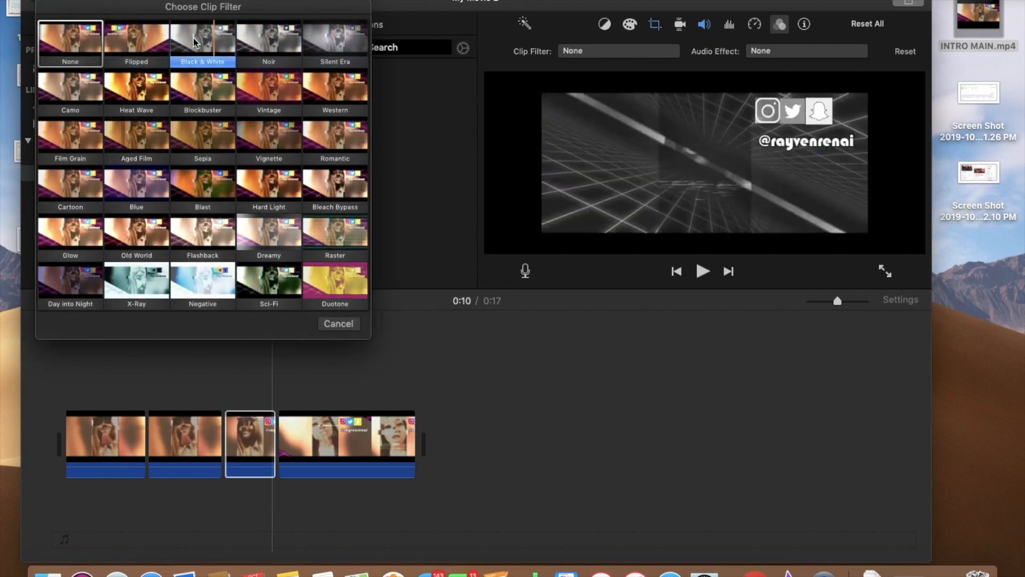
click(151, 284)
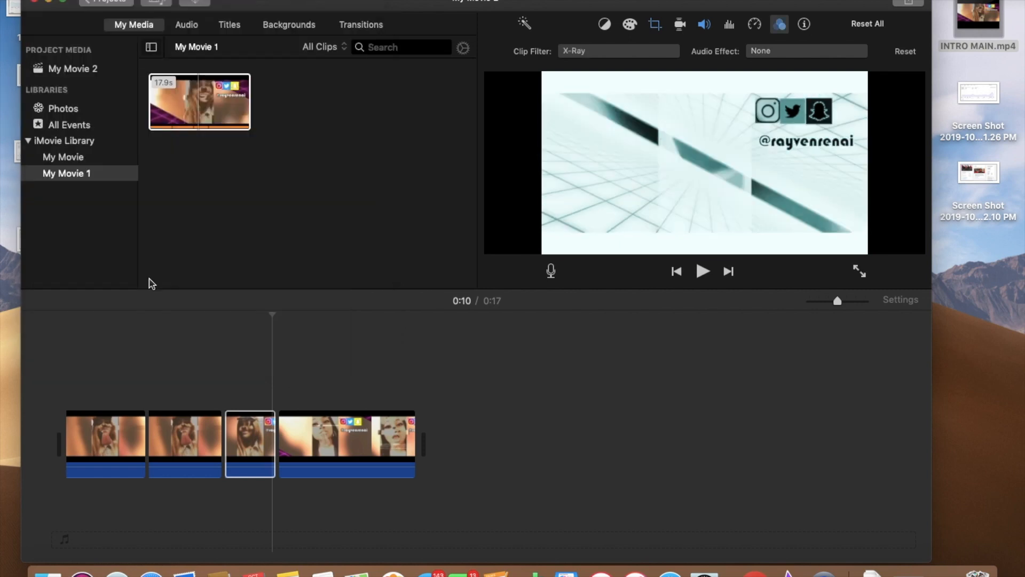
Unmute the third segment and play it from about 0:09 to check its sound.
click(243, 437)
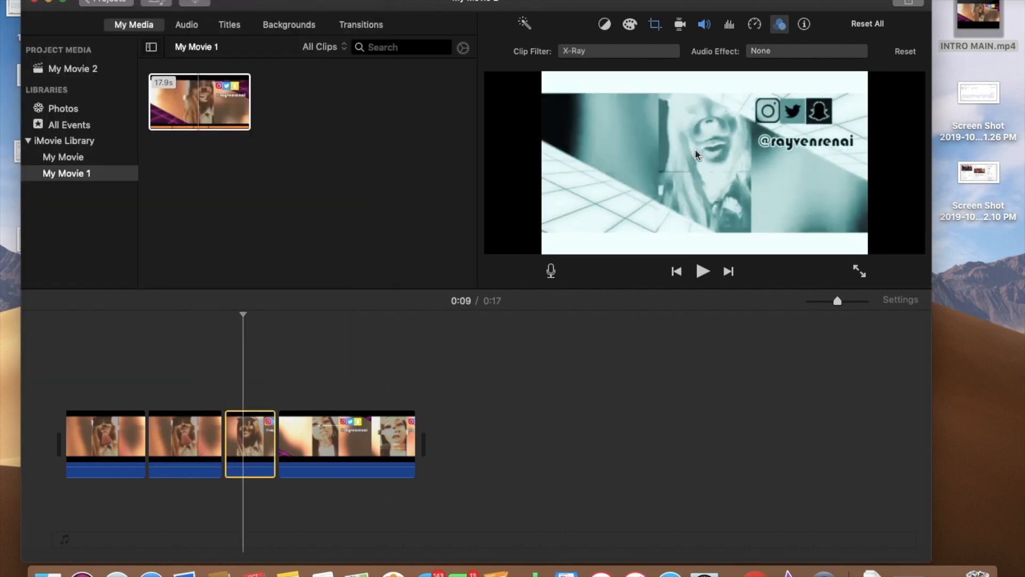
click(706, 25)
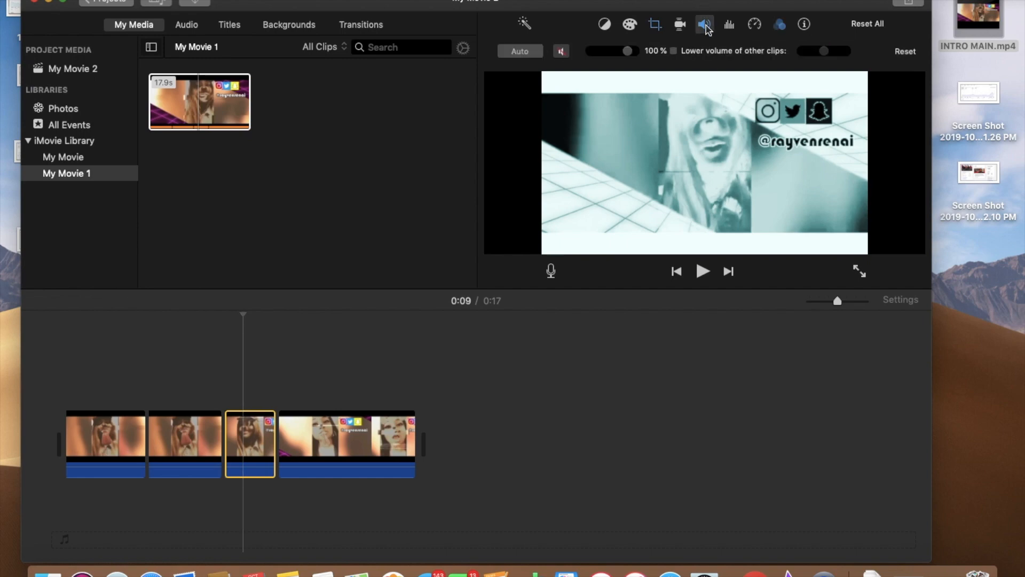
click(563, 54)
key(space)
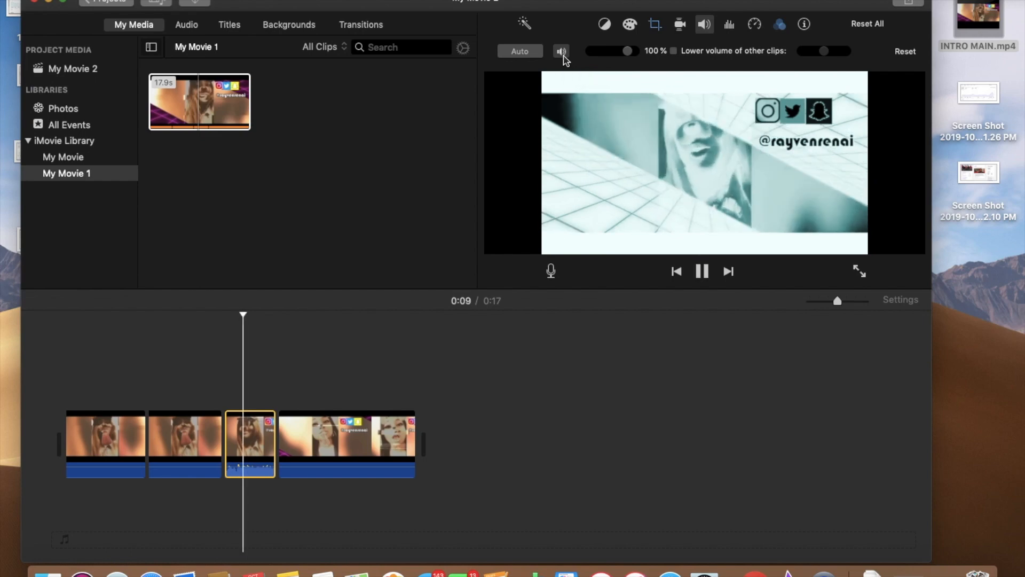
key(space)
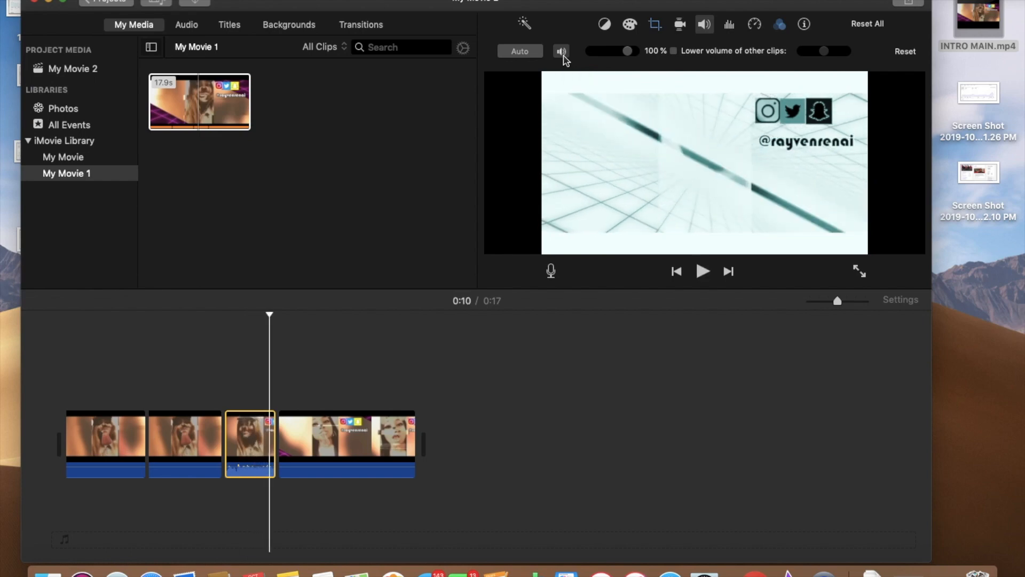
Apply the Robot audio effect to the third segment and play it back from about 0:08.
click(234, 472)
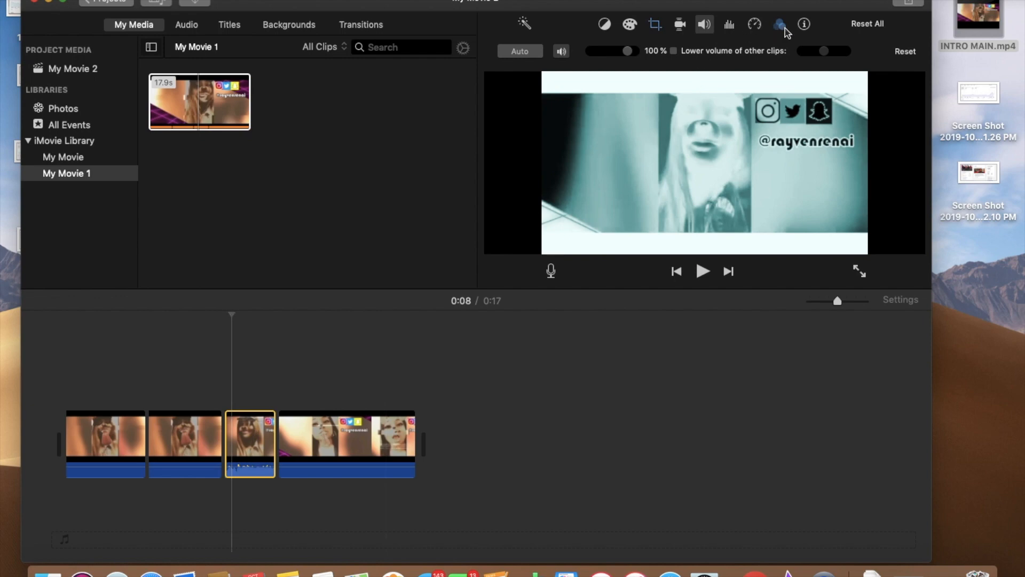
click(783, 26)
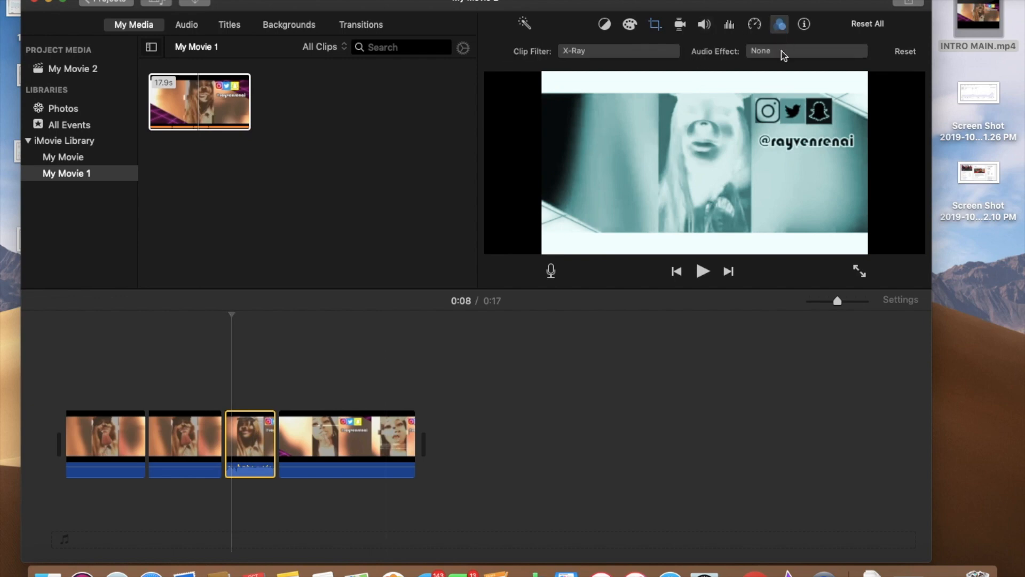
click(783, 52)
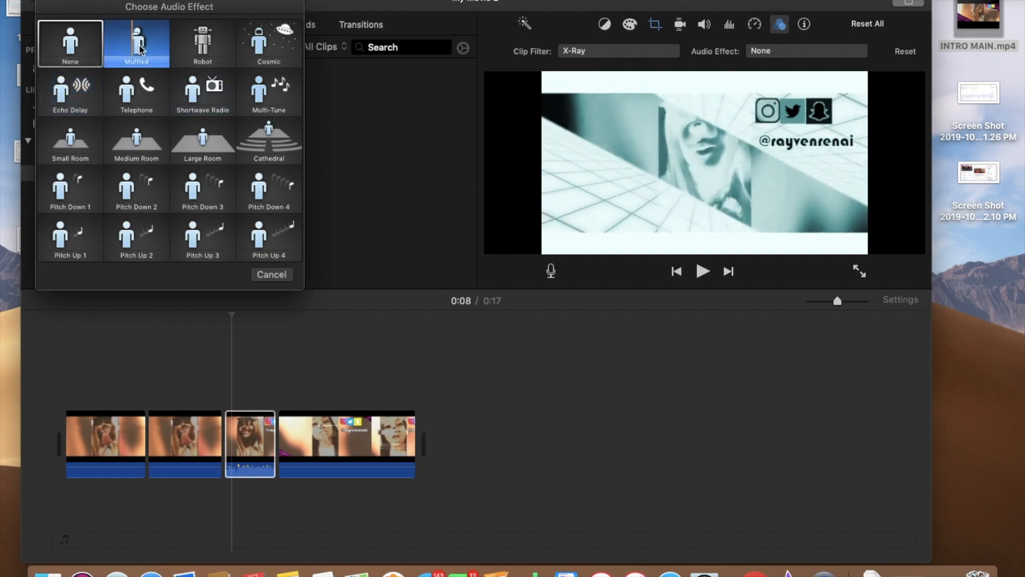
click(468, 213)
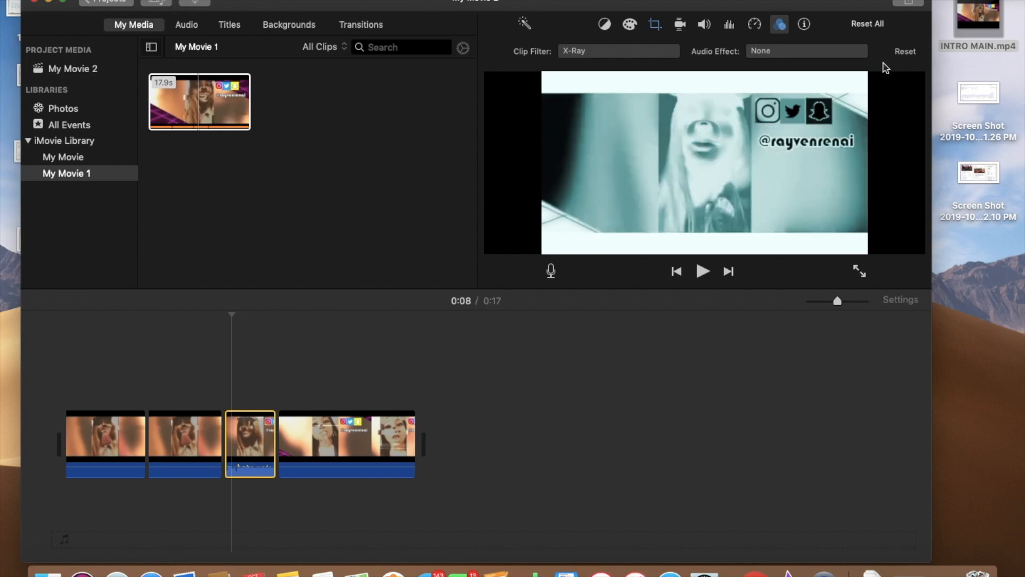
click(811, 60)
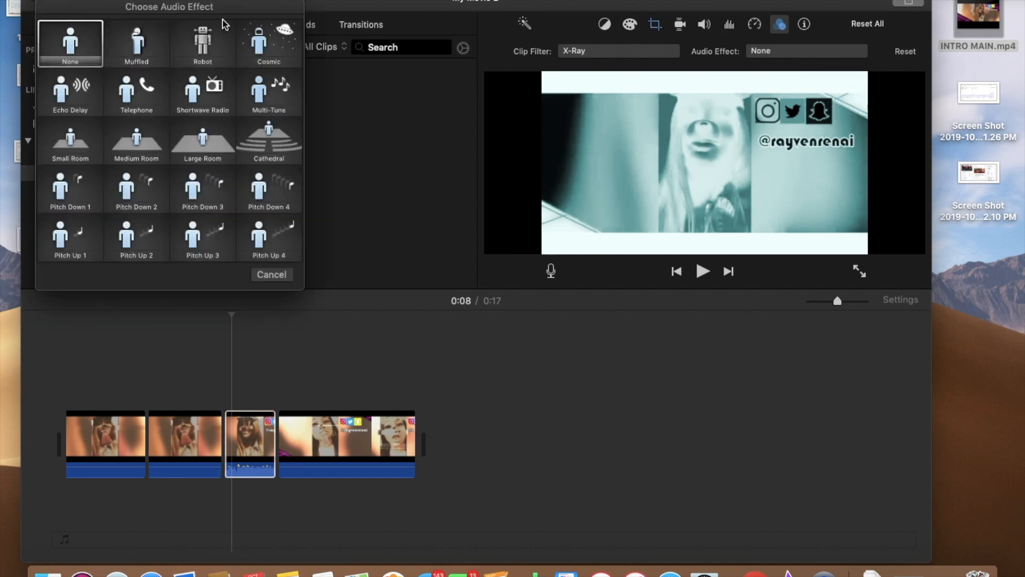
click(199, 53)
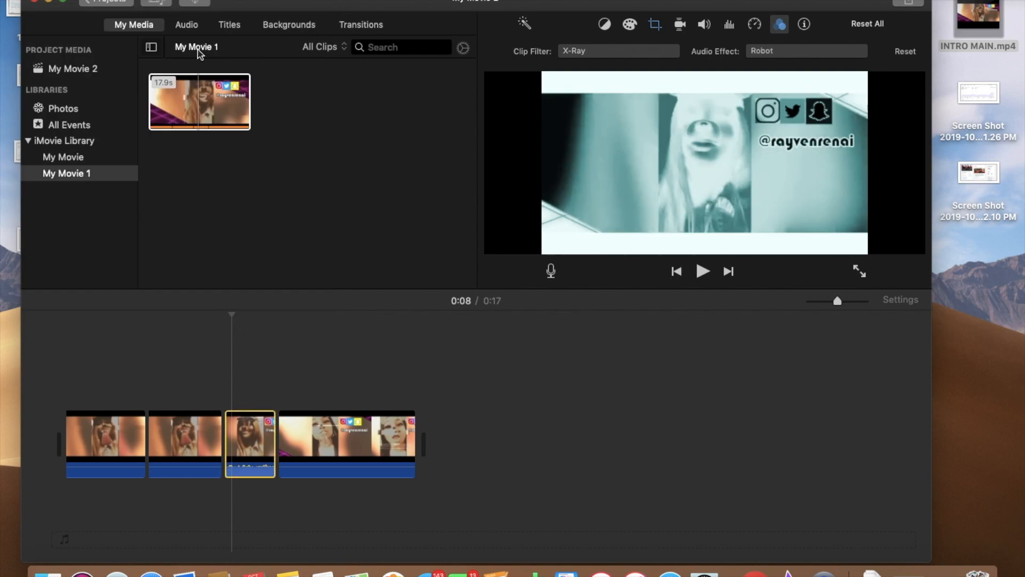
key(space)
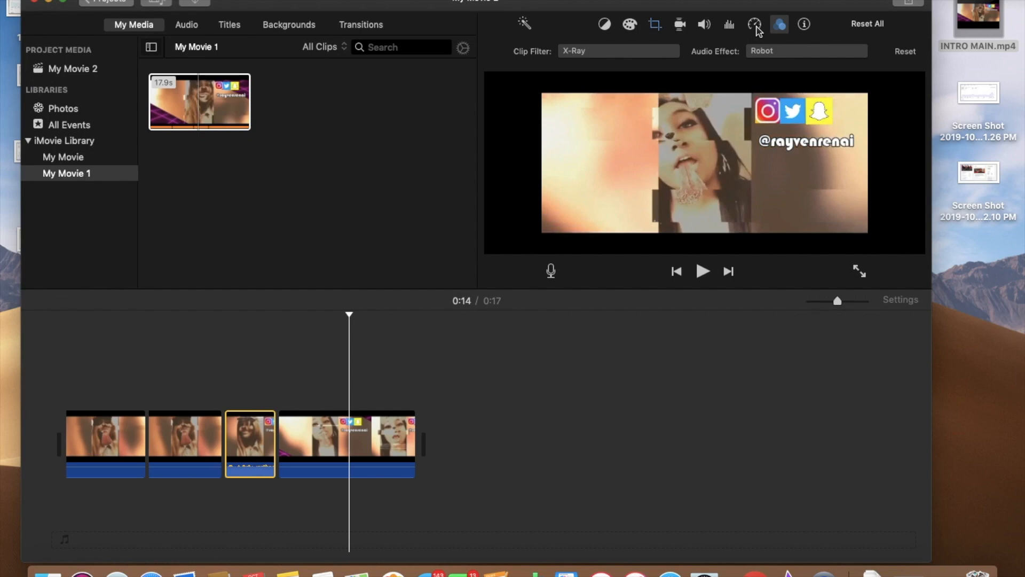
Choose the Freeze Frame speed option for the third segment.
click(756, 25)
click(578, 53)
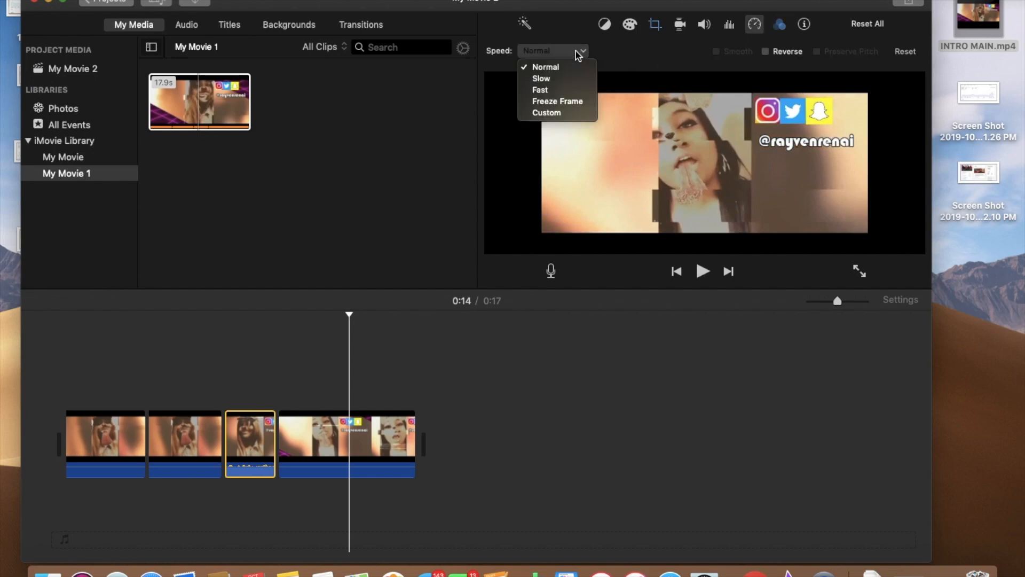
click(581, 101)
Look through the third segment's stabilization, volume, noise reduction and equalizer preset settings.
click(680, 25)
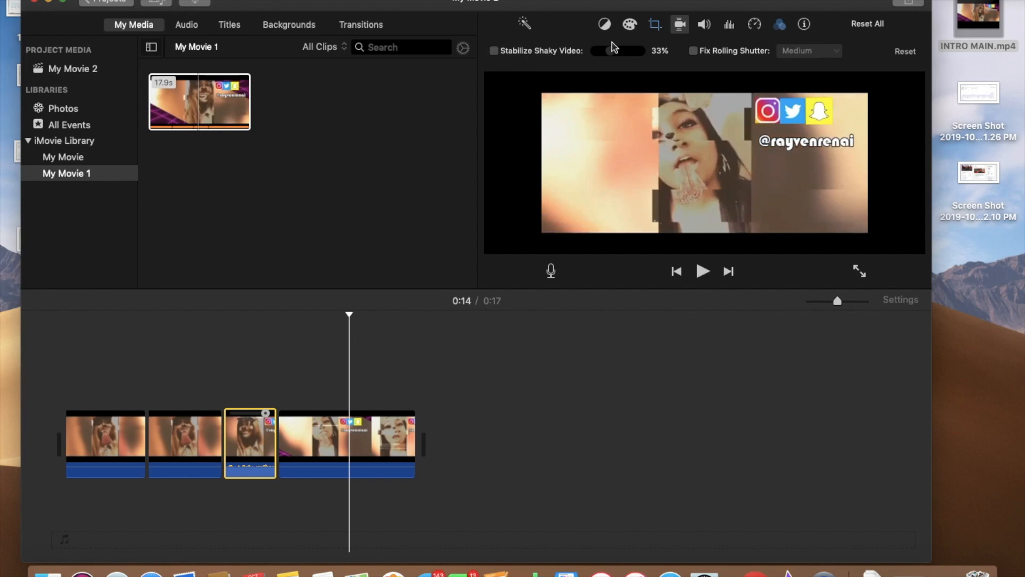
click(698, 25)
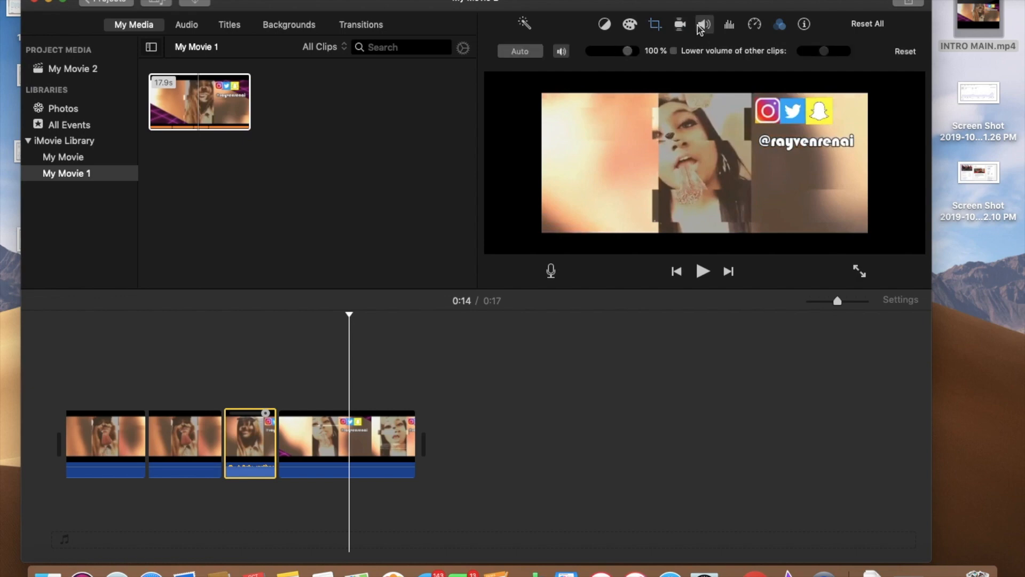
click(737, 30)
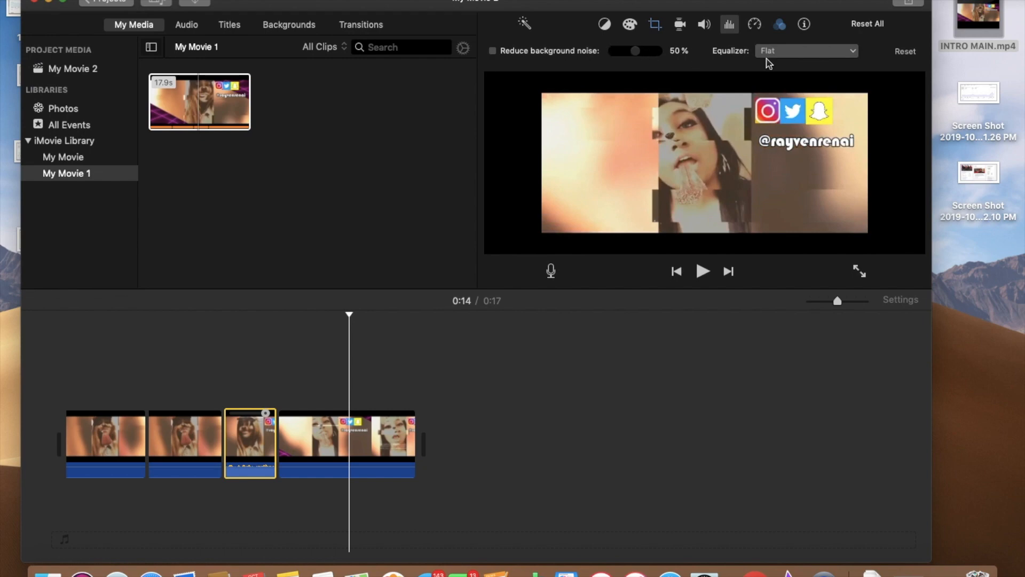
click(818, 51)
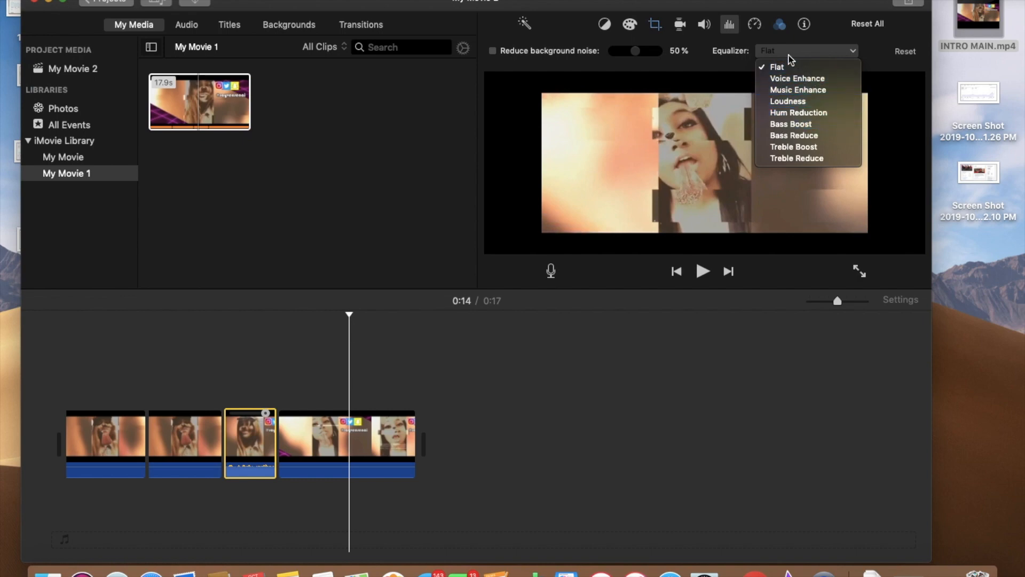
click(732, 53)
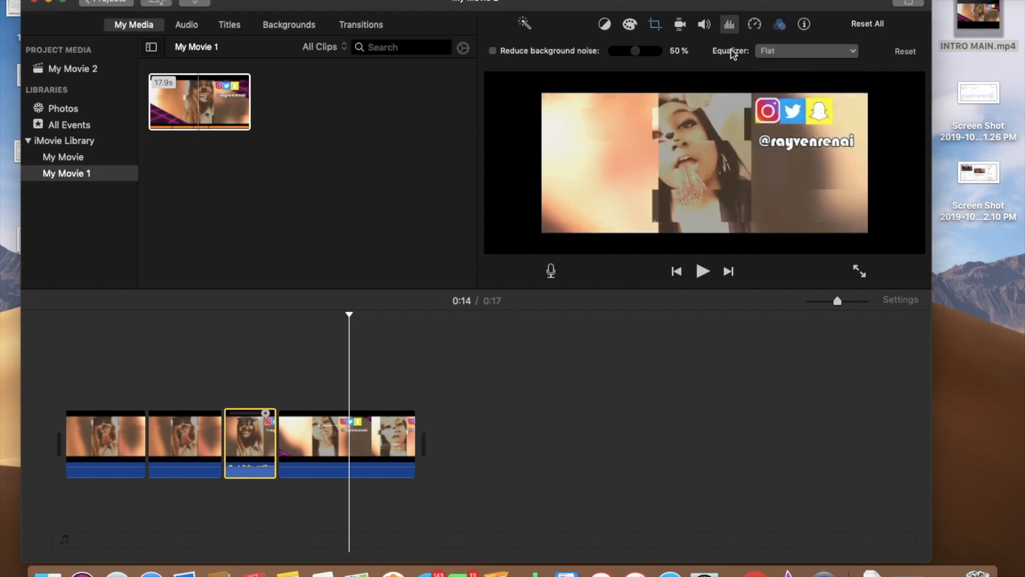
Turn on Auto color balance for the third segment and try the Match Color option.
click(630, 25)
click(605, 25)
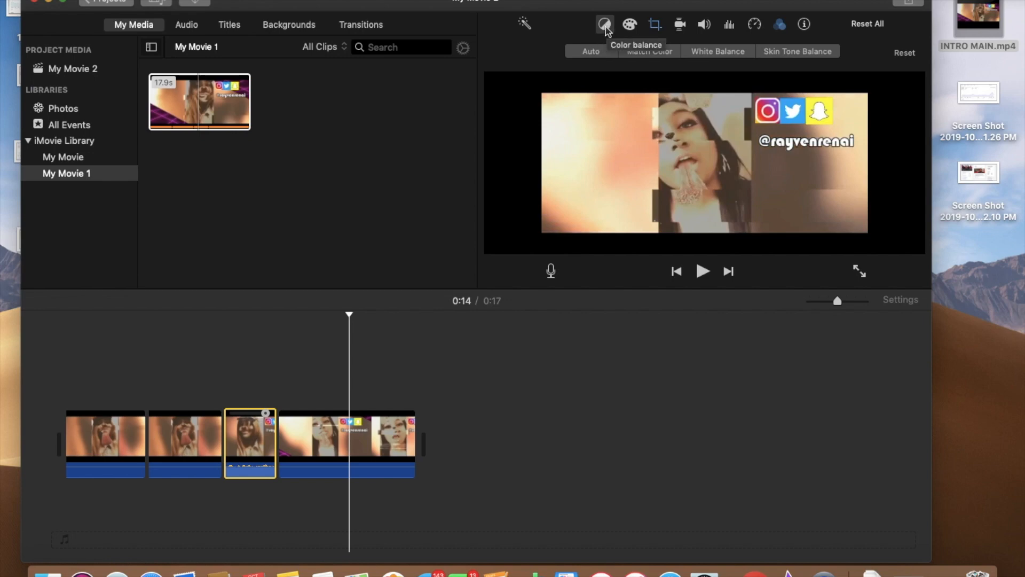
click(591, 52)
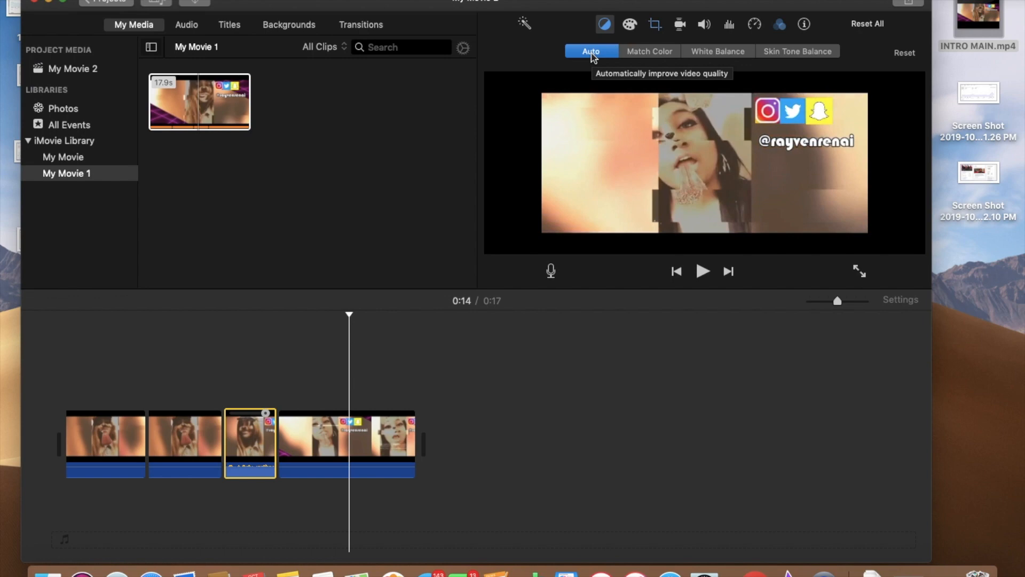
click(649, 54)
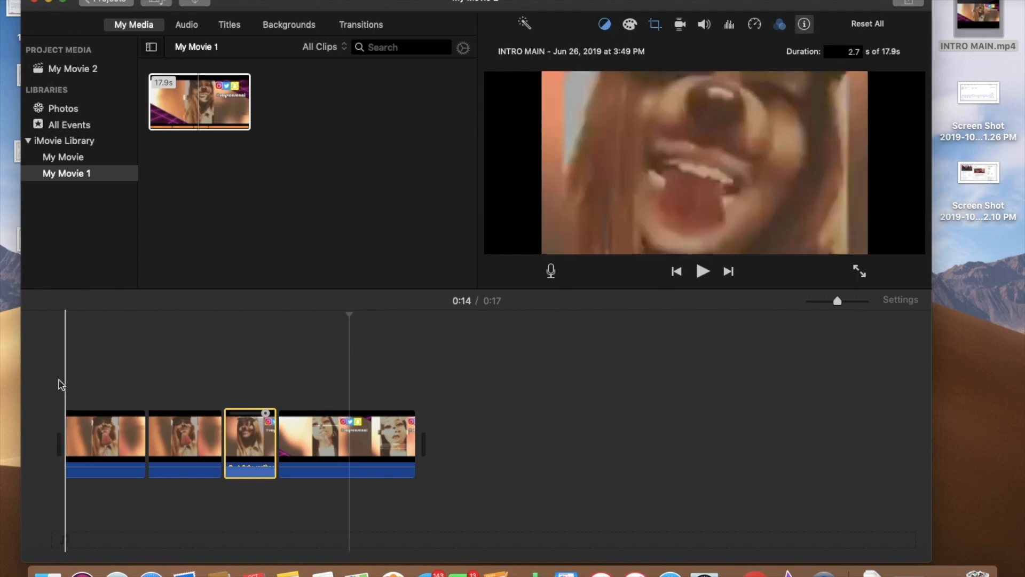
Add INTRO MAIN.mp4 from the desktop to the timeline after the last segment.
drag(58, 379, 61, 379)
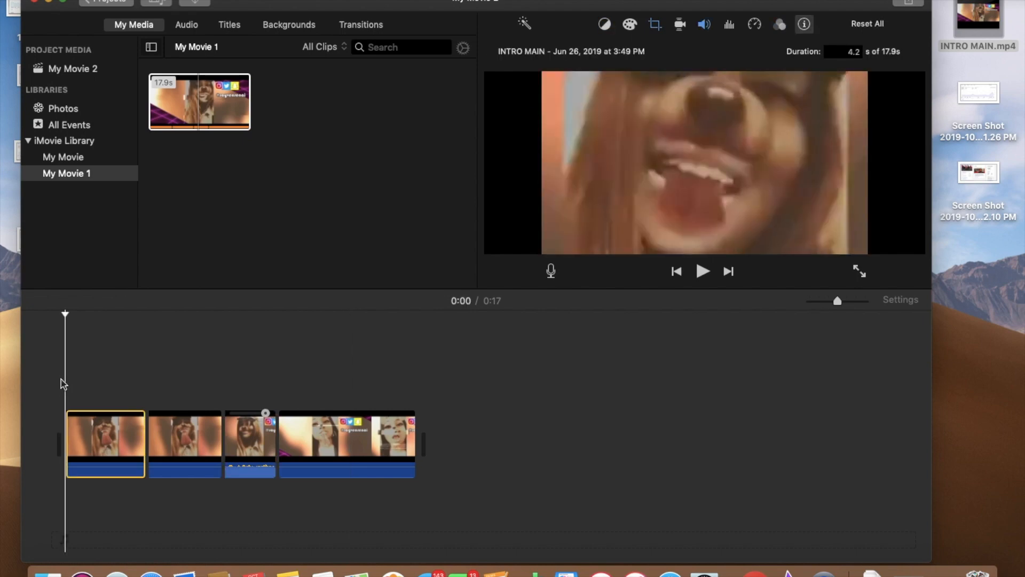
click(200, 122)
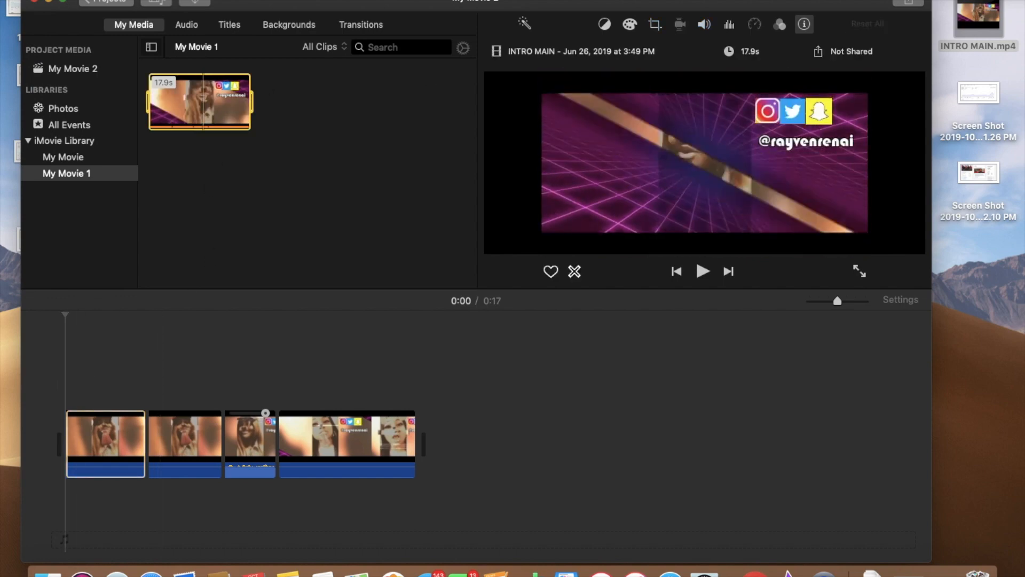
drag(982, 27, 462, 446)
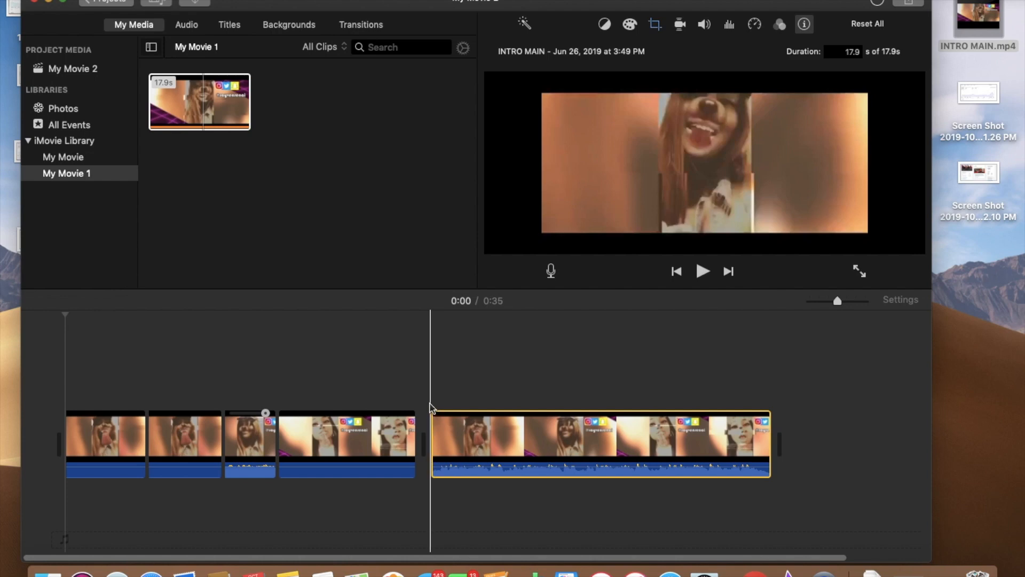
Play back the newly added clip and replay the movie from the start of the timeline.
key(space)
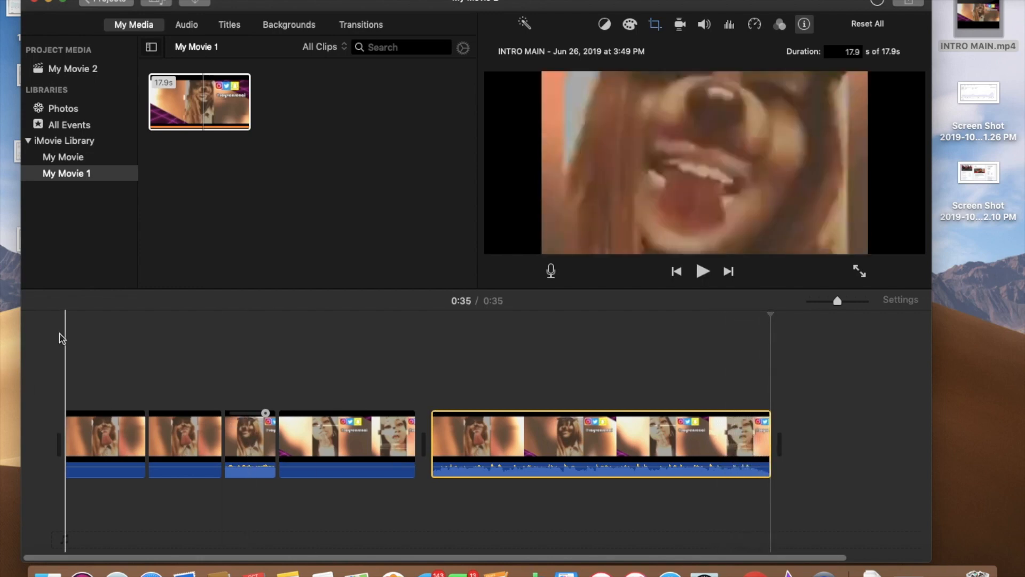
click(64, 336)
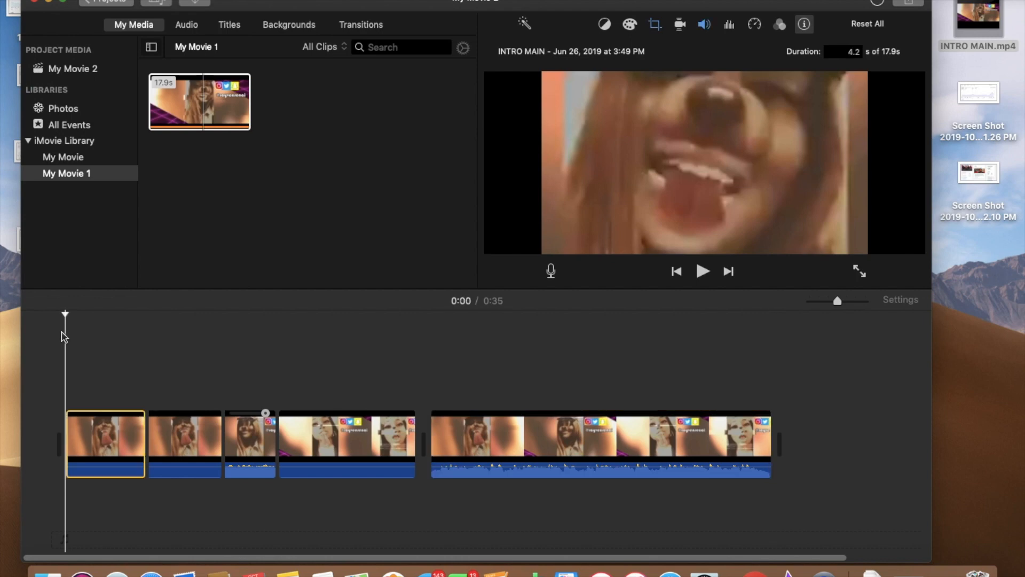
key(space)
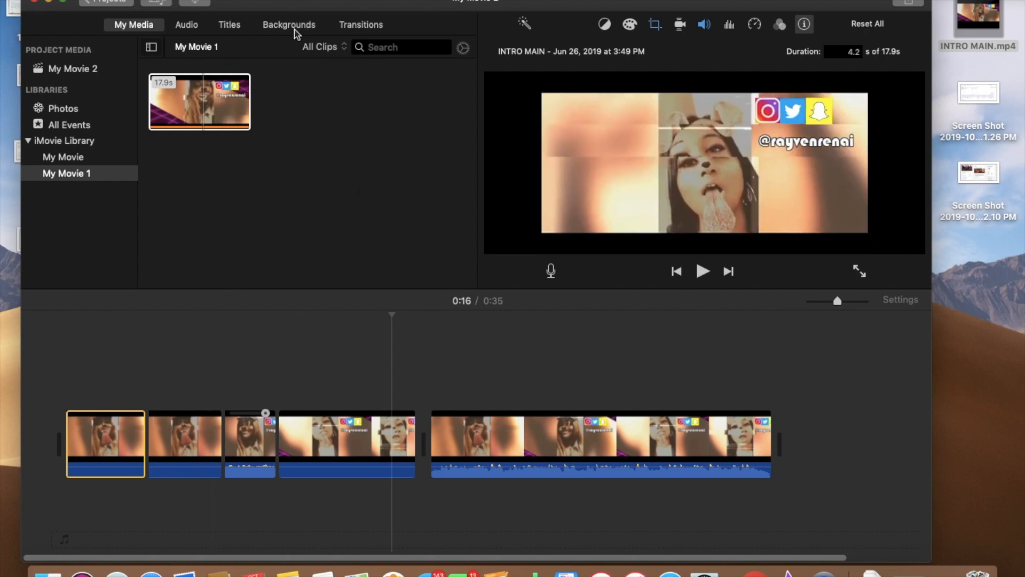
Add a Mosaic transition between the first and second segments and a Wipe Right transition between the third and fourth.
click(358, 27)
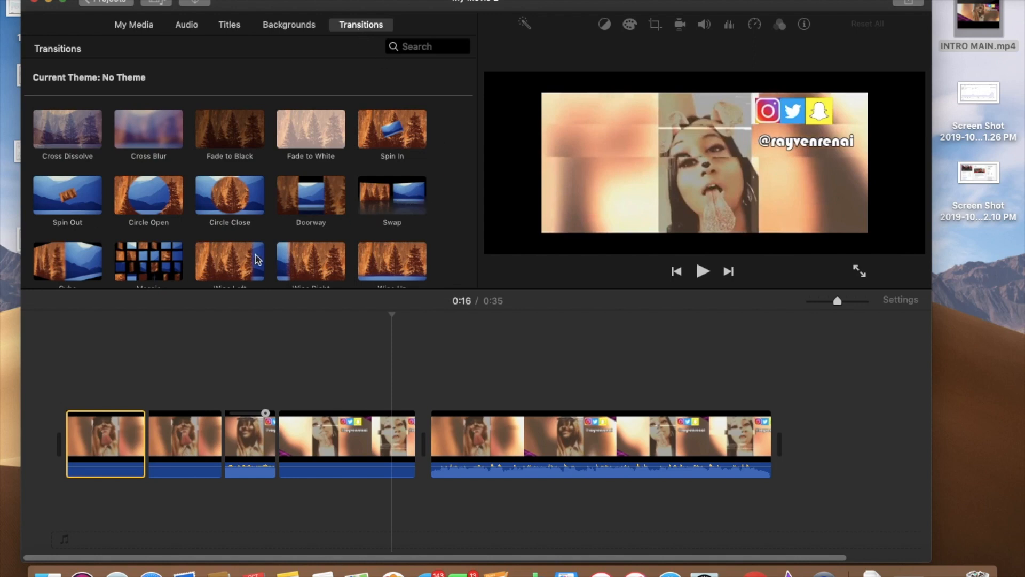
drag(166, 255, 142, 449)
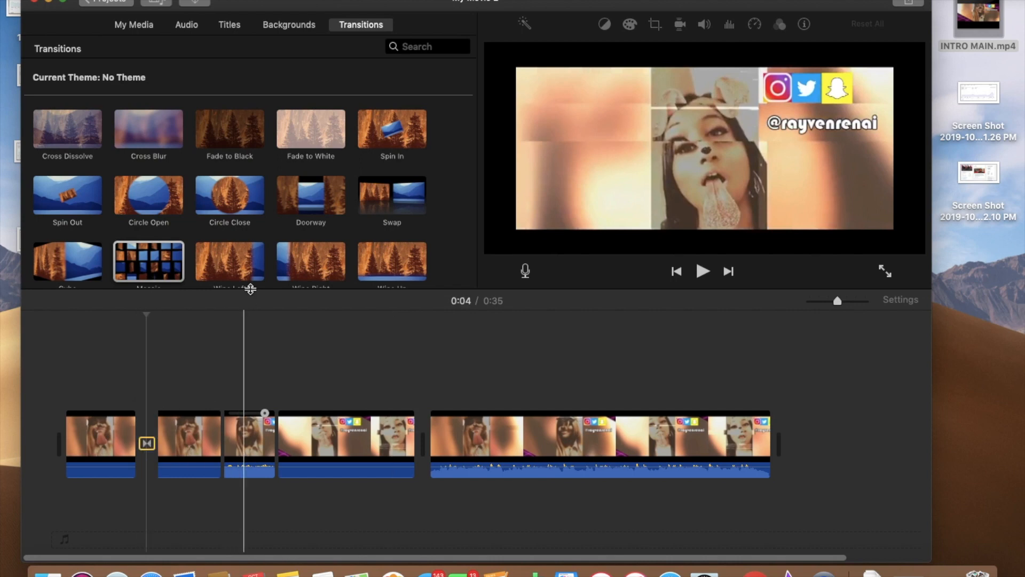
drag(308, 254, 275, 429)
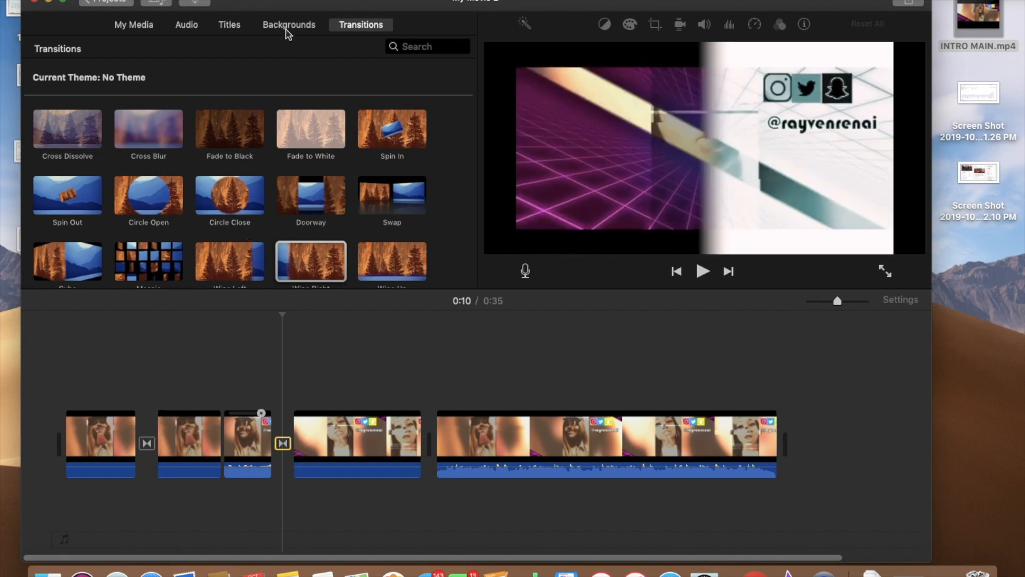
Browse the available maps and backgrounds, from Old World Map through to the still maps.
click(288, 26)
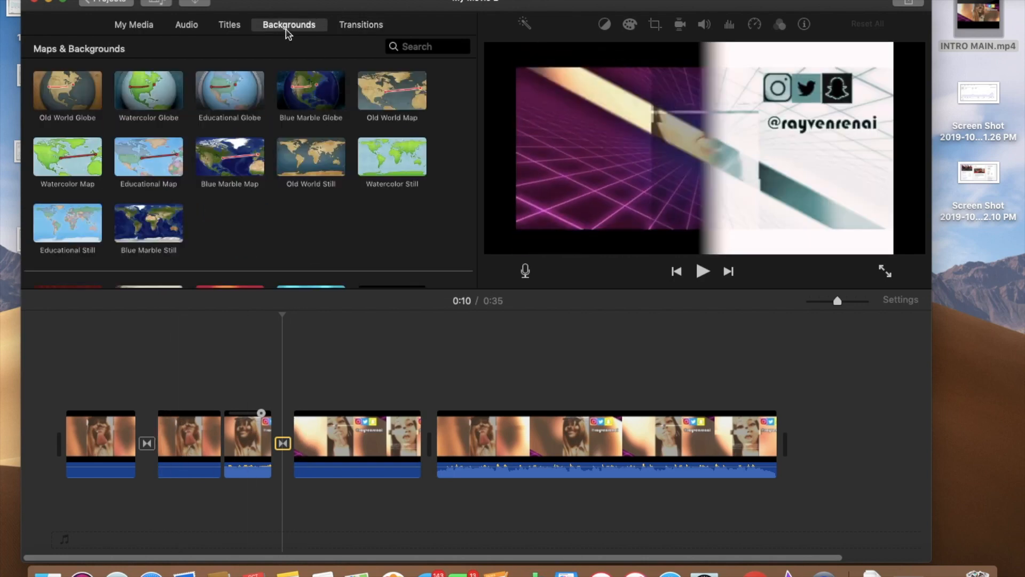
click(392, 91)
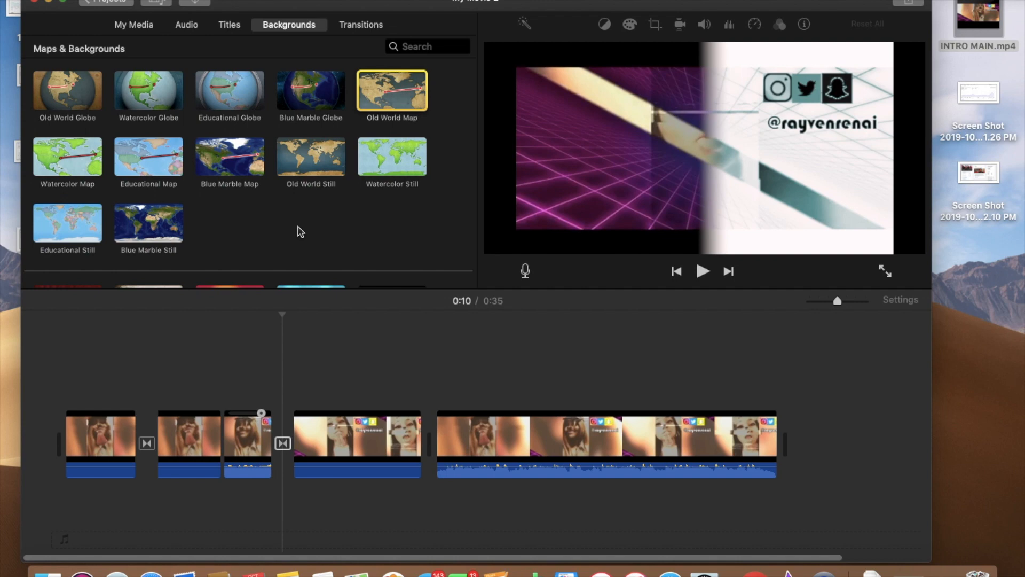
key(Right)
key(Right)
key(Right)
key(Right)
key(Right)
key(Right)
key(Right)
key(Right)
key(Right)
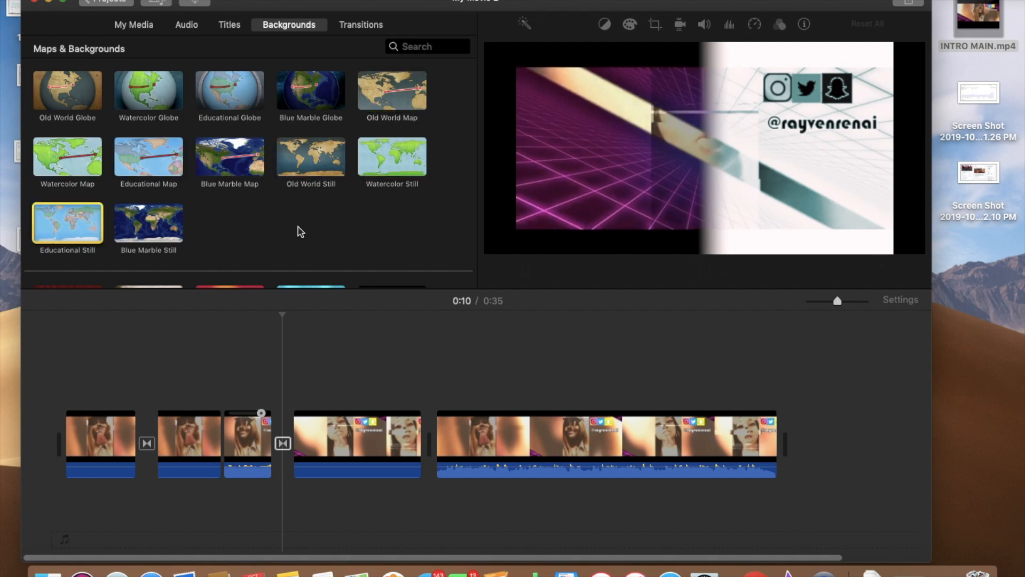
Add the Blue Marble Map and Curtain backgrounds after the last clip of the timeline and play each one back.
key(Right)
key(Right)
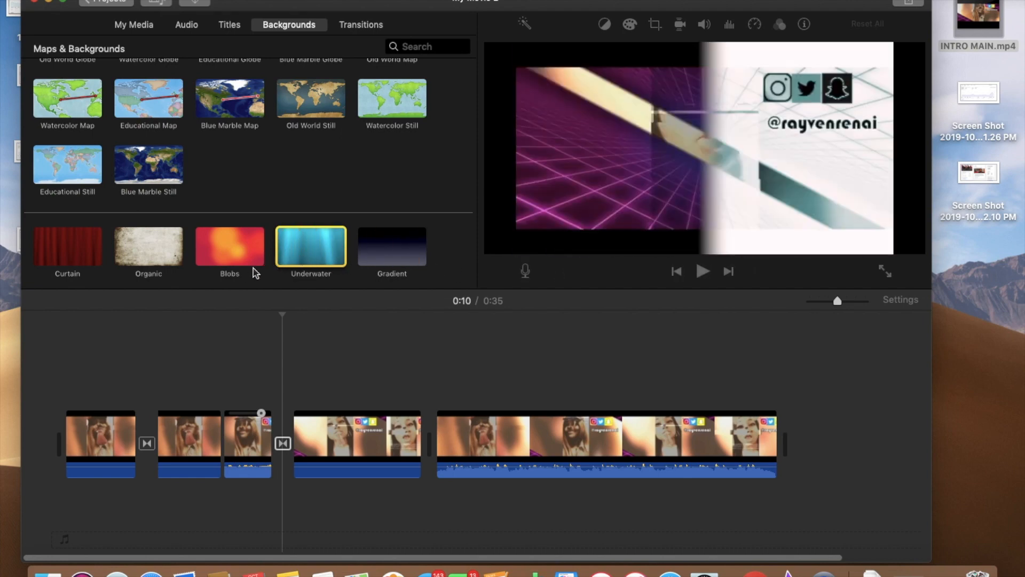
drag(230, 99, 801, 459)
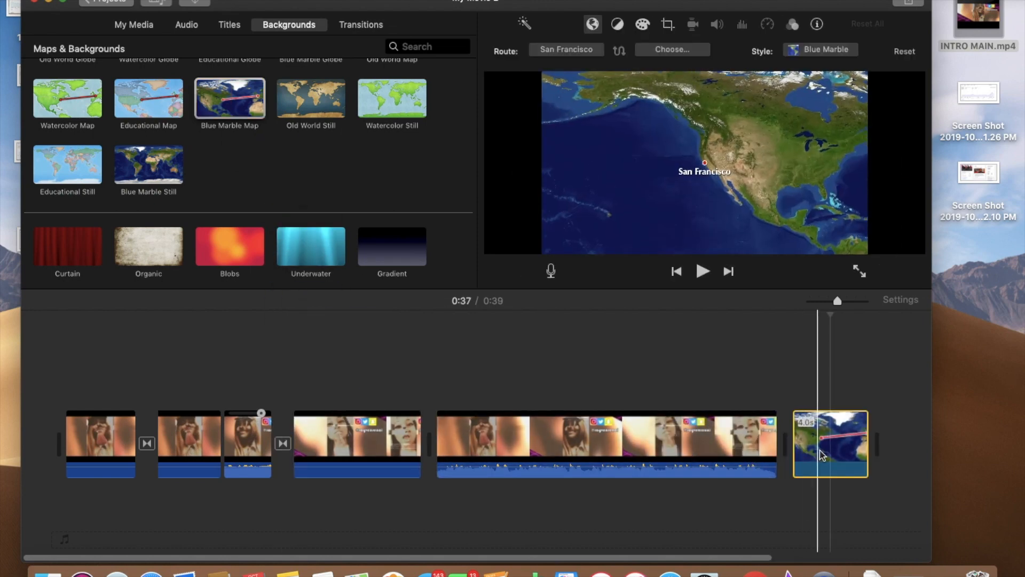
click(585, 428)
key(space)
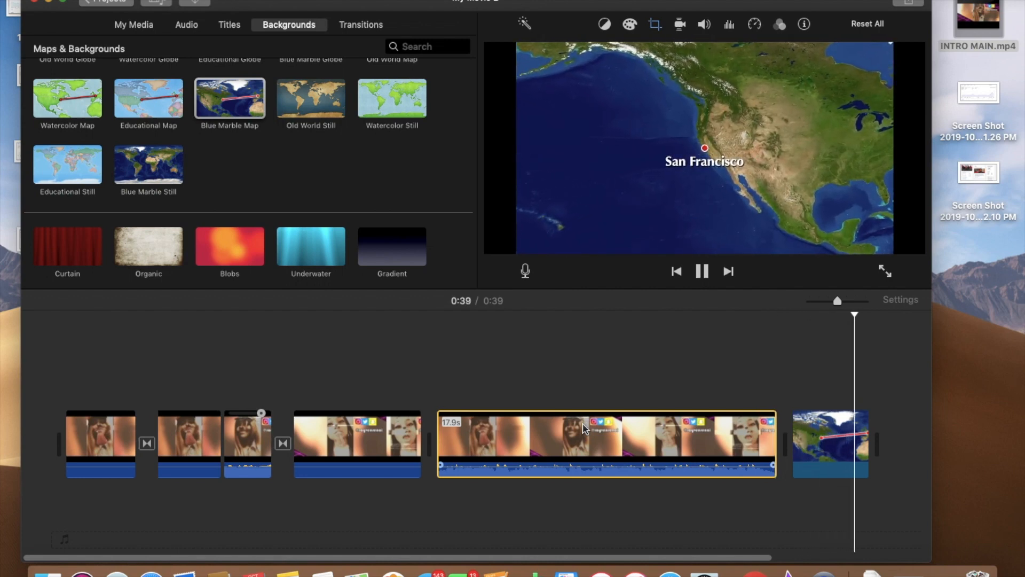
drag(85, 251, 888, 430)
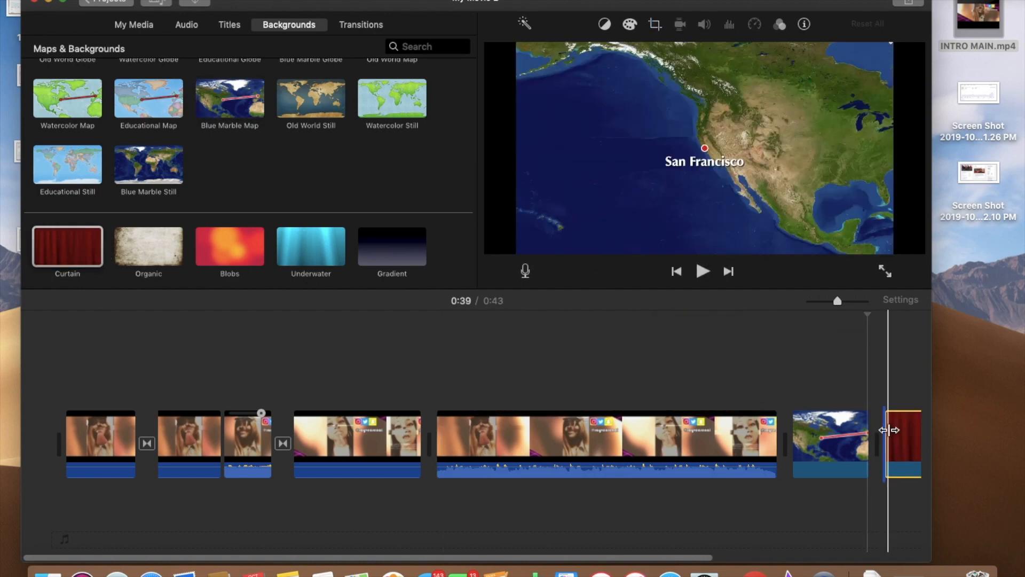
key(space)
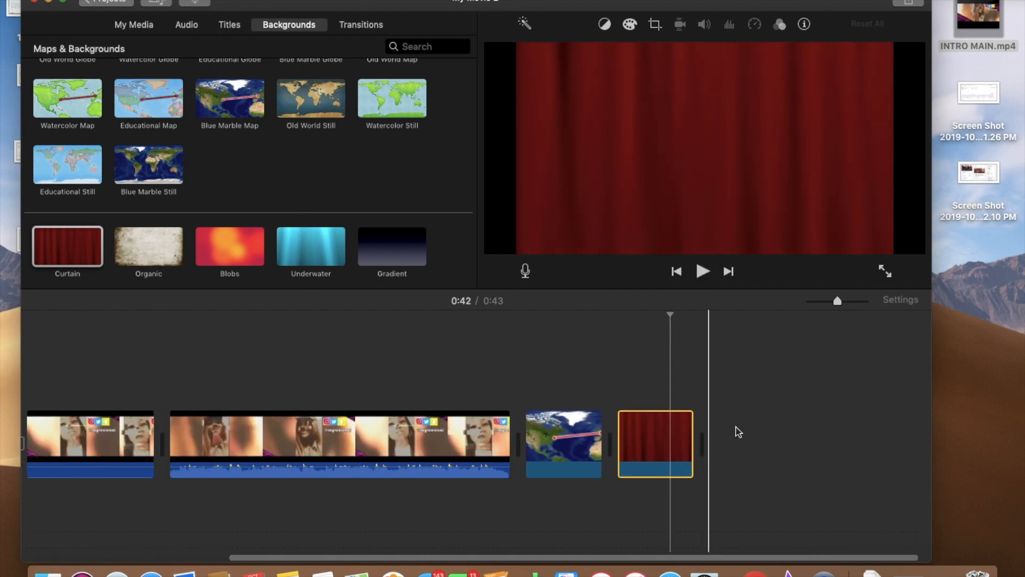
Preview several title styles and place the Pop-up title over the start of the 17.9-second clip.
click(230, 25)
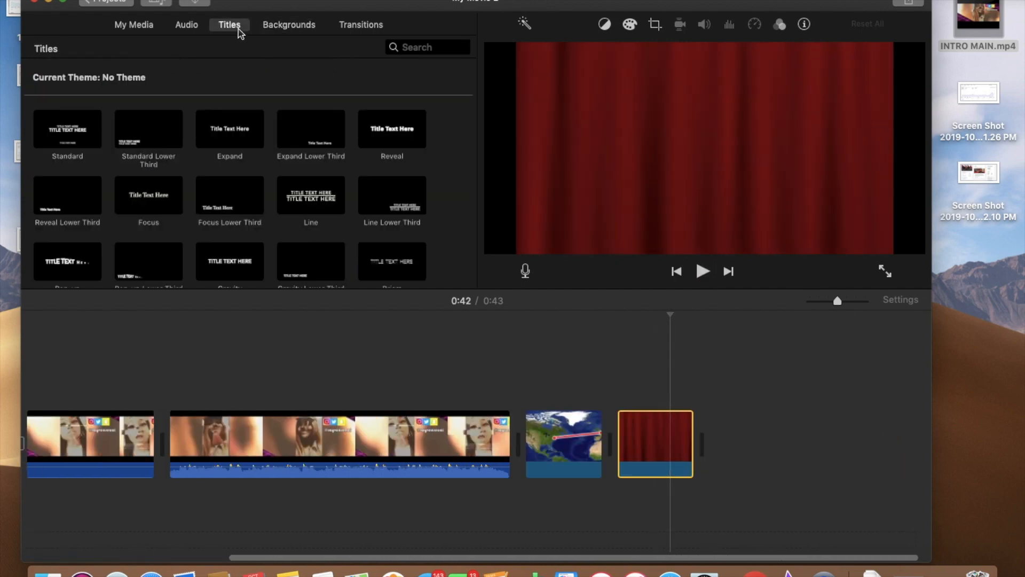
click(69, 126)
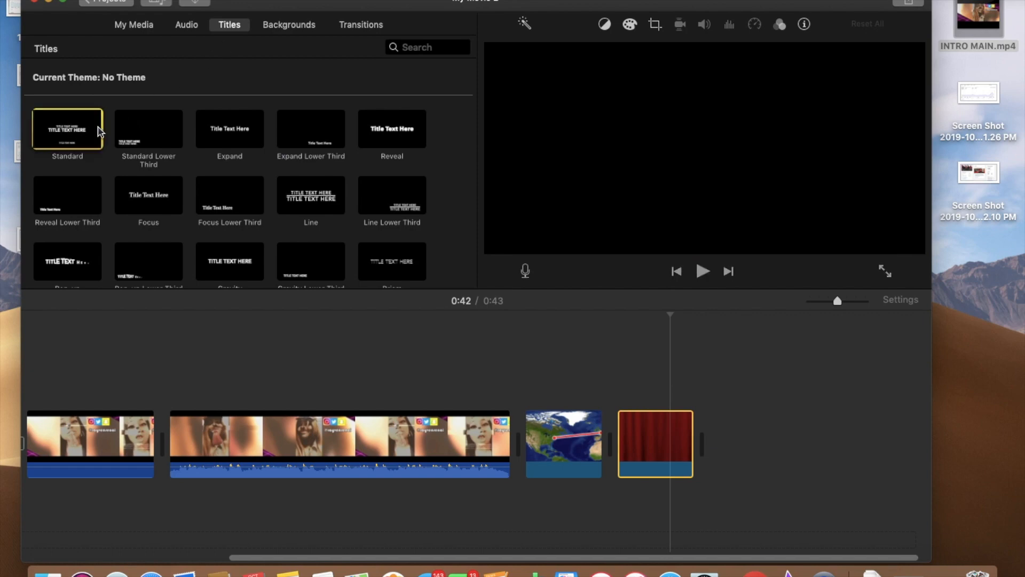
click(155, 129)
click(280, 133)
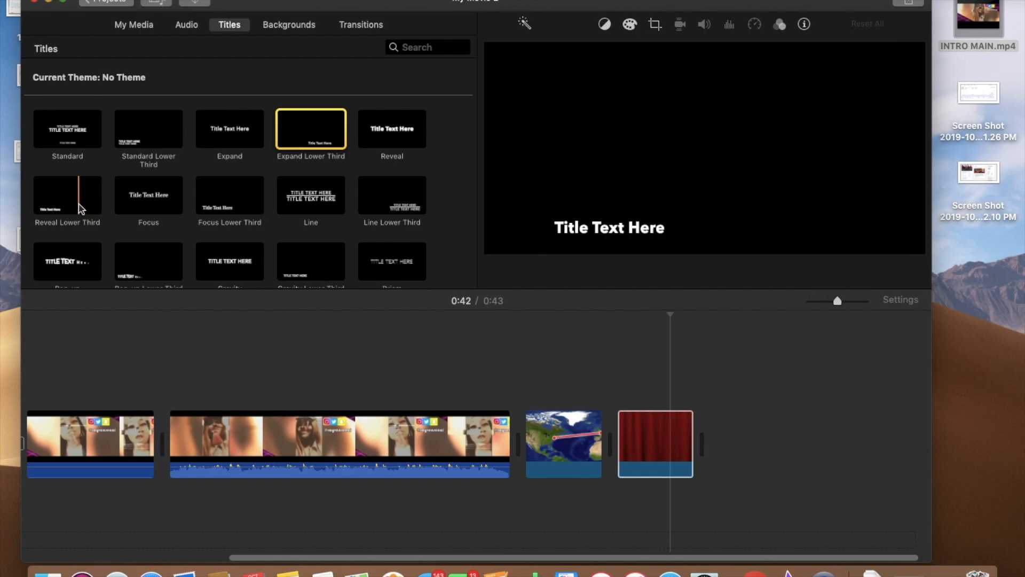
click(72, 262)
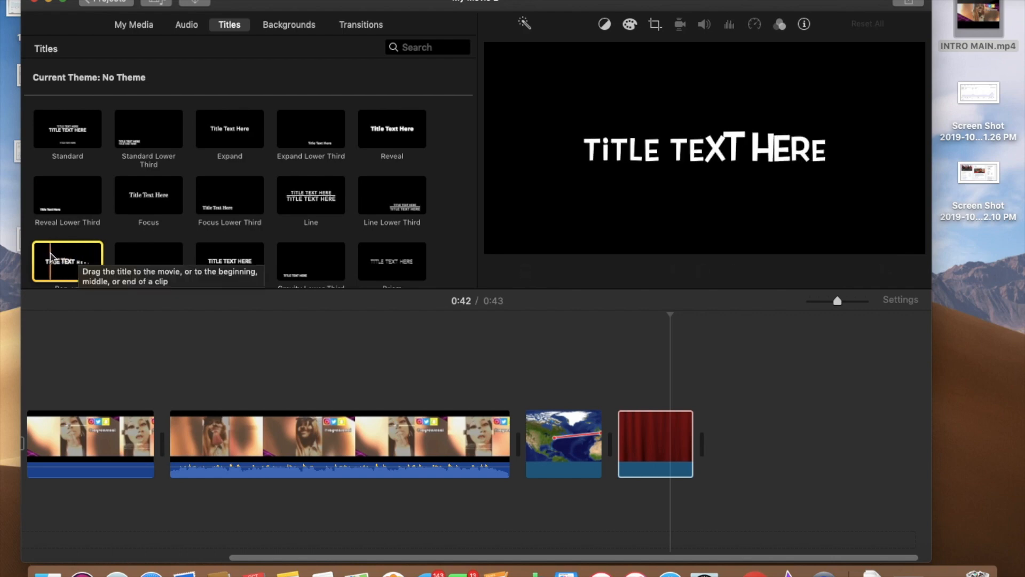
click(189, 370)
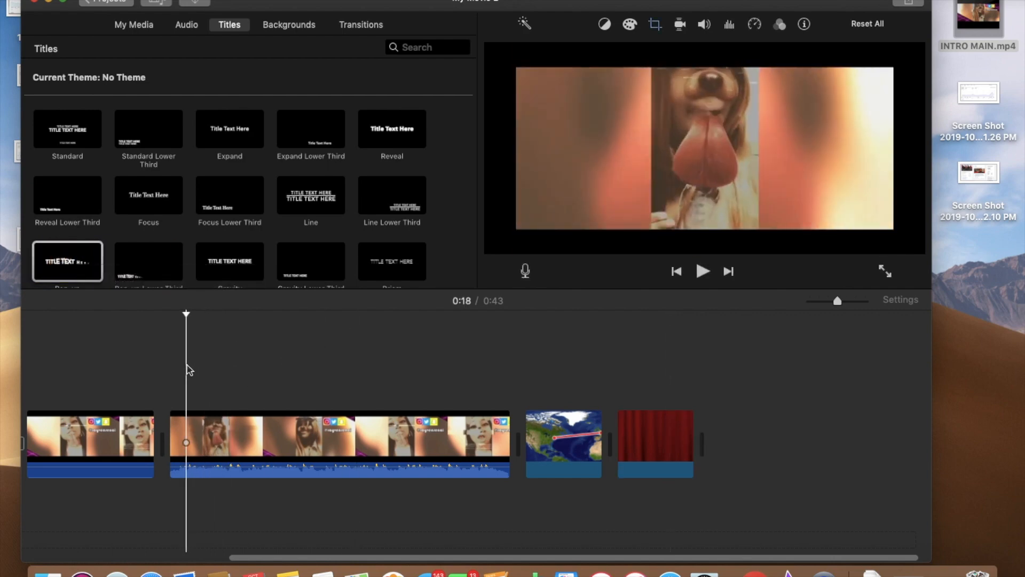
drag(82, 267, 192, 400)
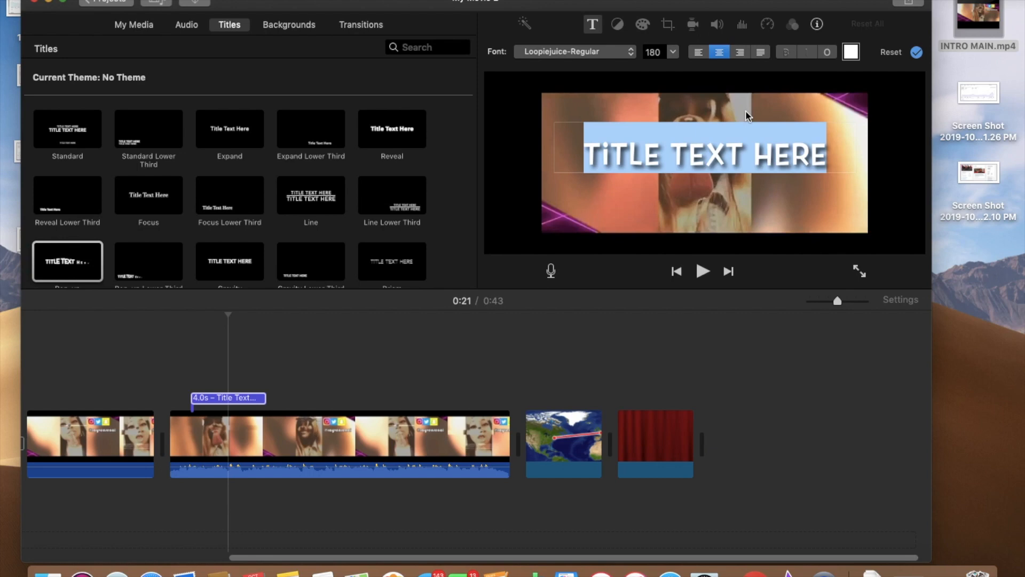
Set the title text to "HELLLLLOOOOOO!" and play back the titled section, starting from the preceding clip.
text(HELLL)
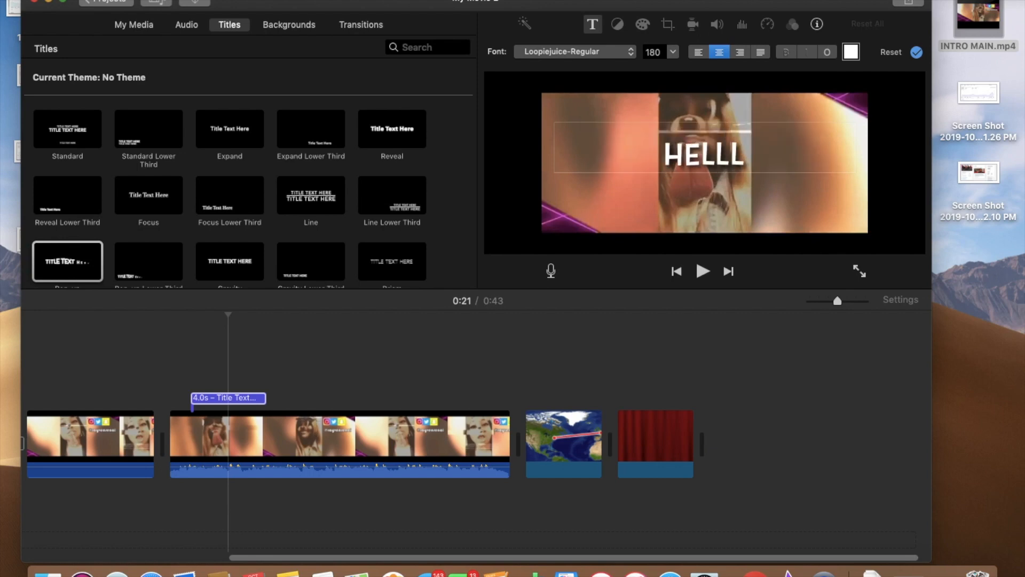
text(LLOOOOOO)
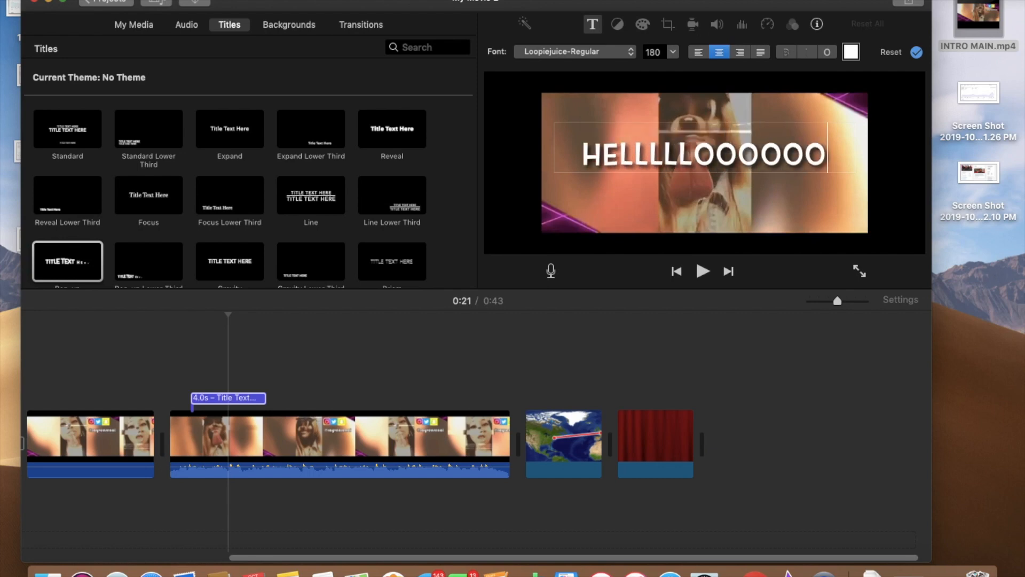
text(!)
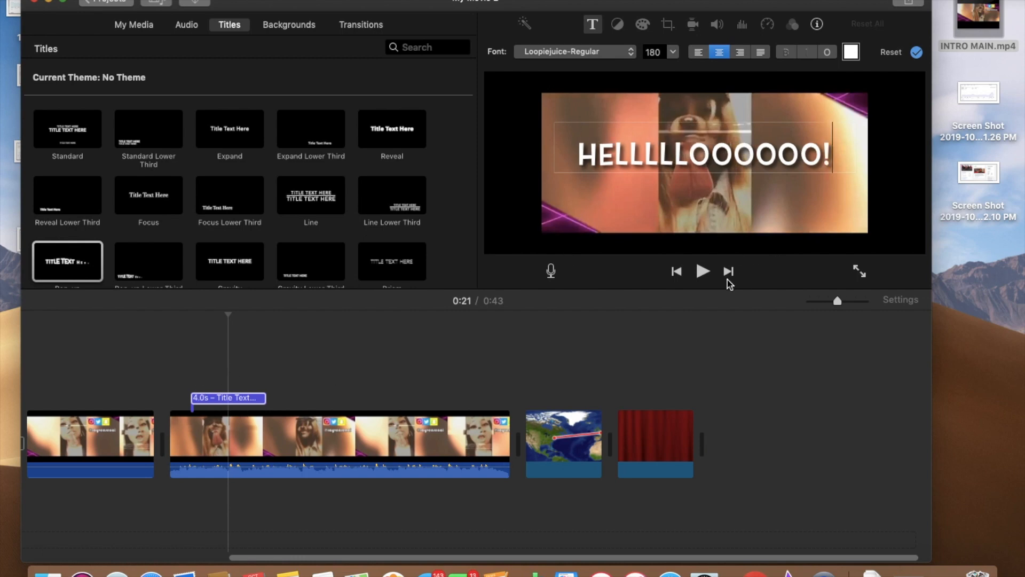
click(704, 272)
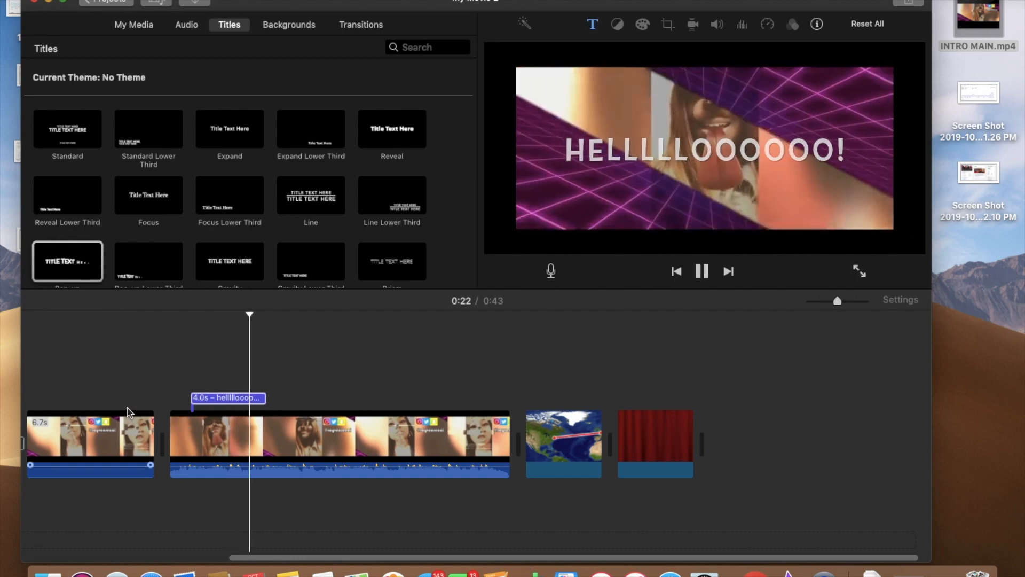
click(120, 396)
key(space)
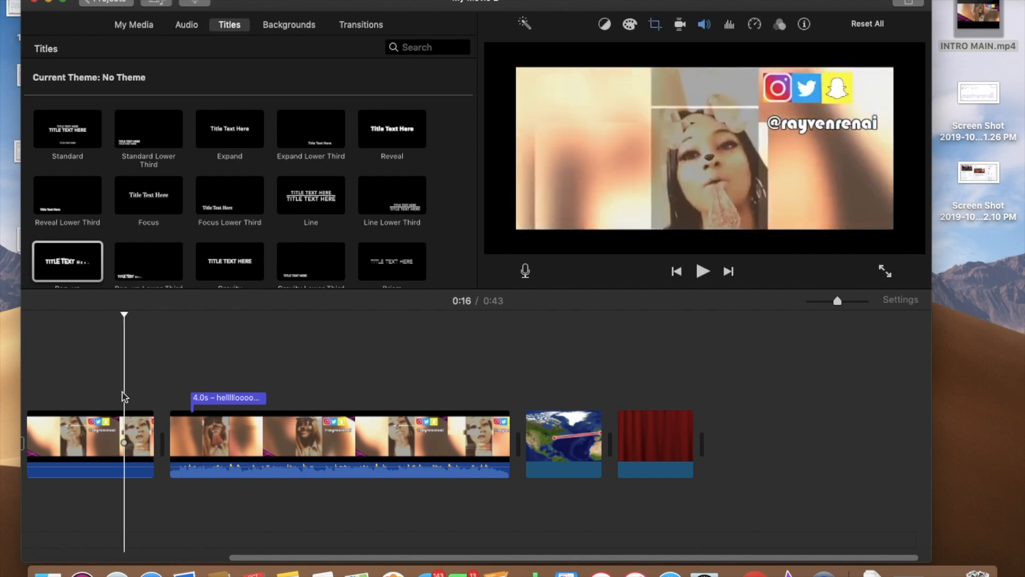
key(space)
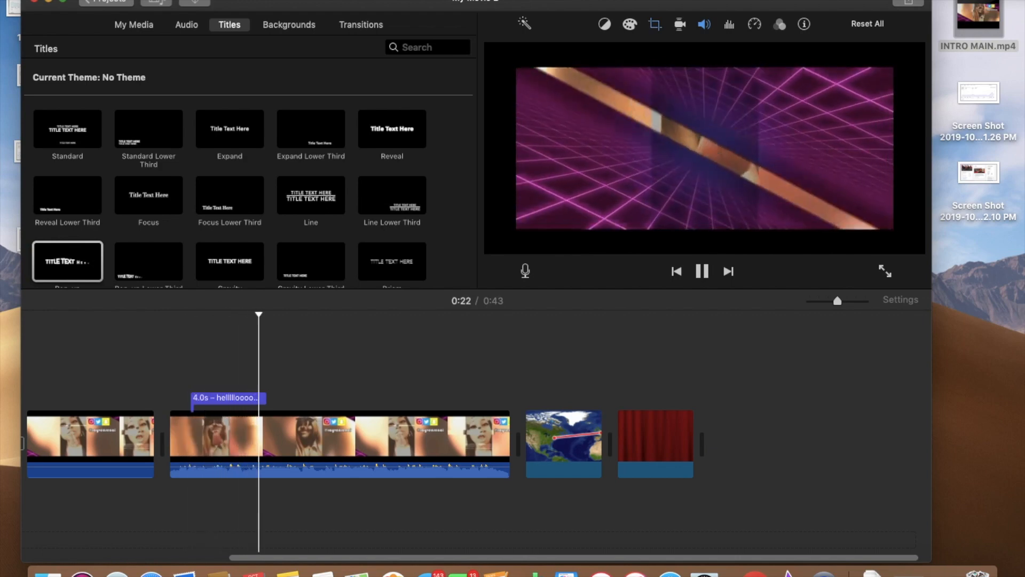
key(space)
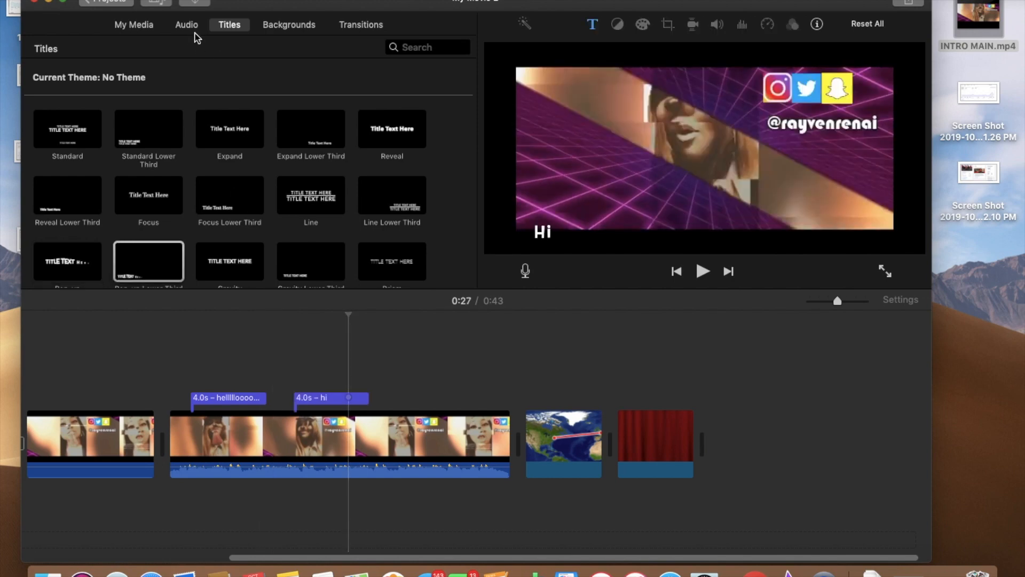
Look through the Sound Effects, GarageBand and iTunes audio sources and return to the project's media library.
click(191, 29)
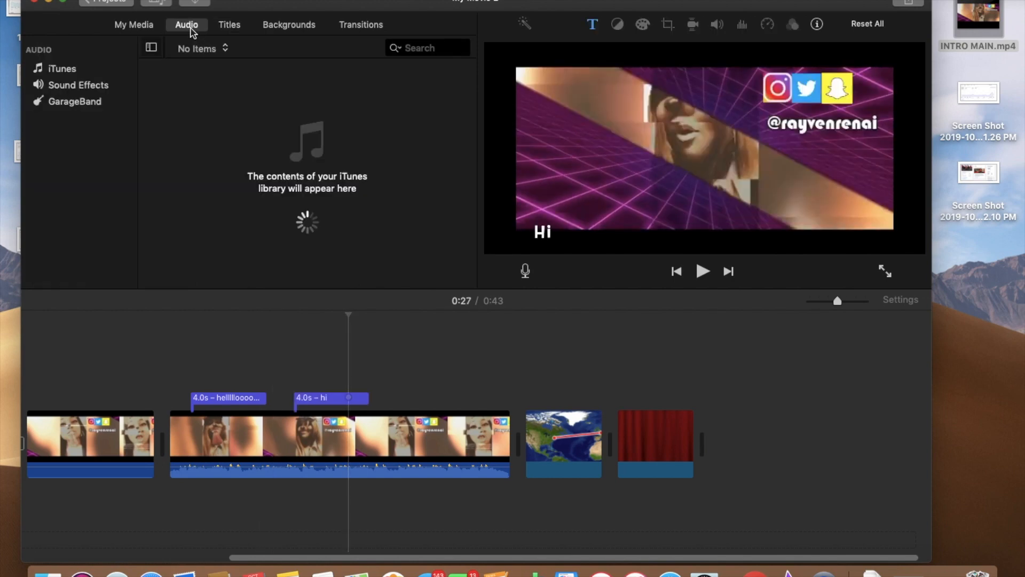
click(84, 87)
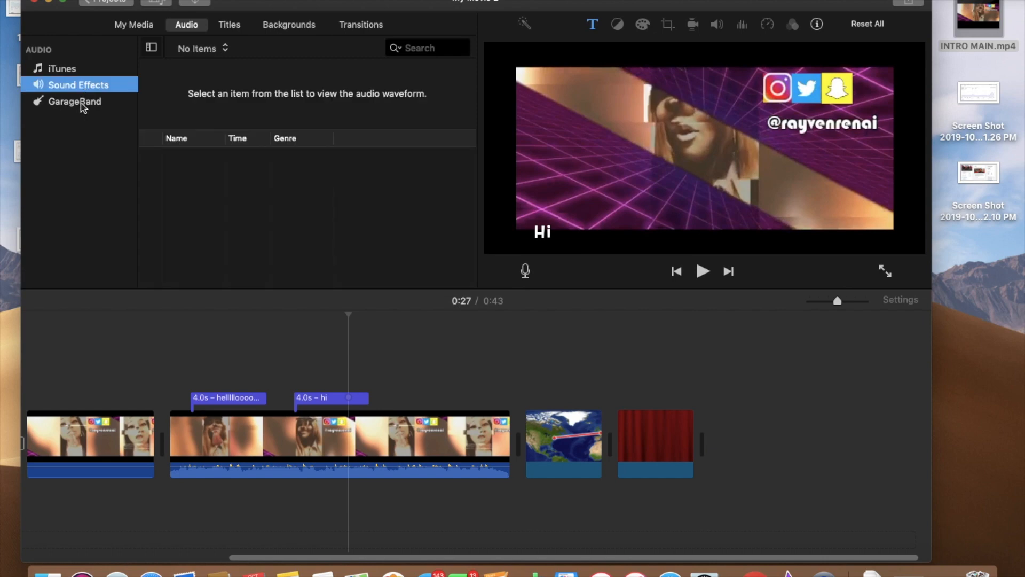
click(83, 106)
click(69, 71)
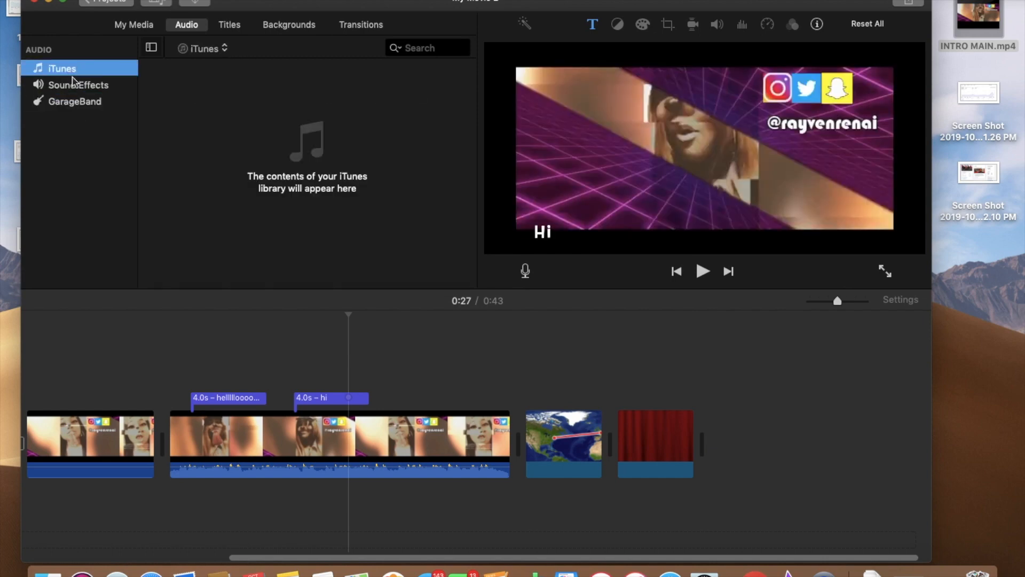
click(140, 25)
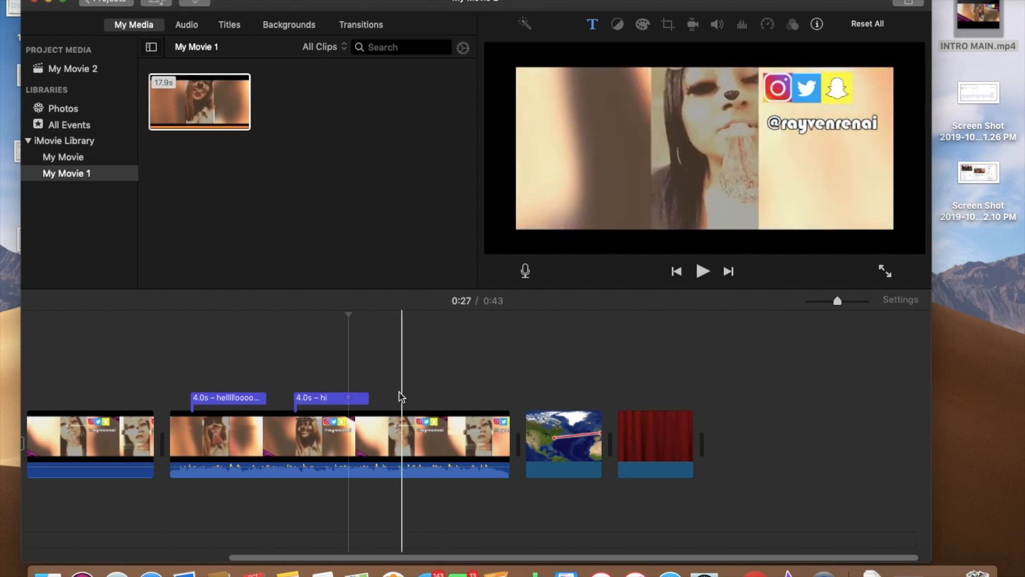
Leave the editor for the projects overview, saving the project under the name My Movie 2.
click(377, 399)
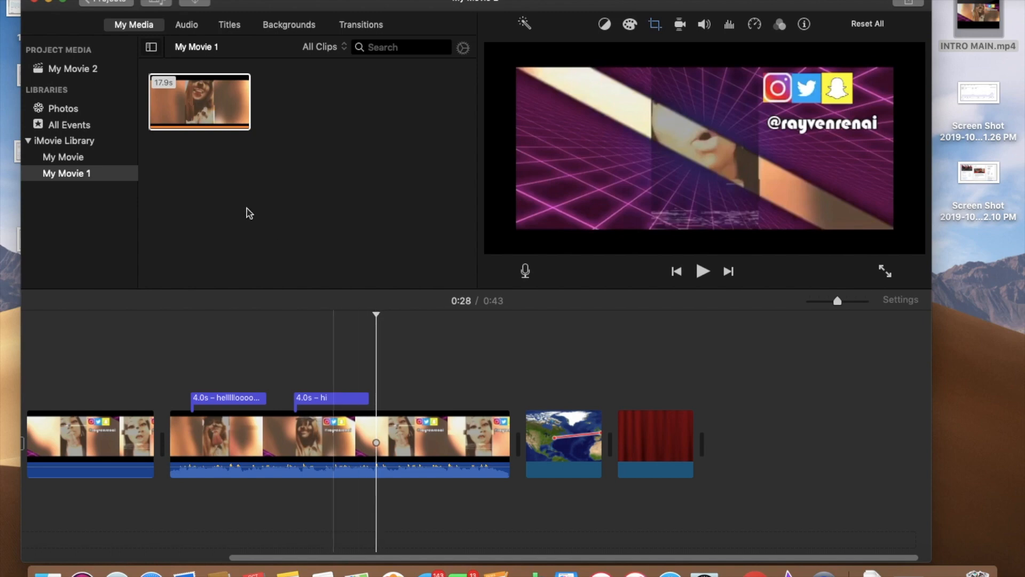
click(99, 3)
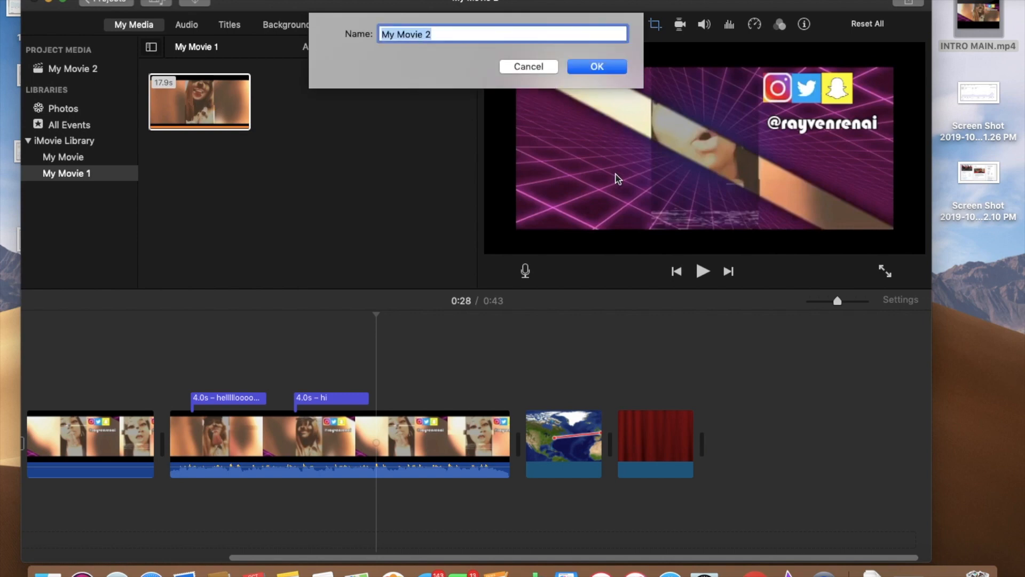
click(597, 66)
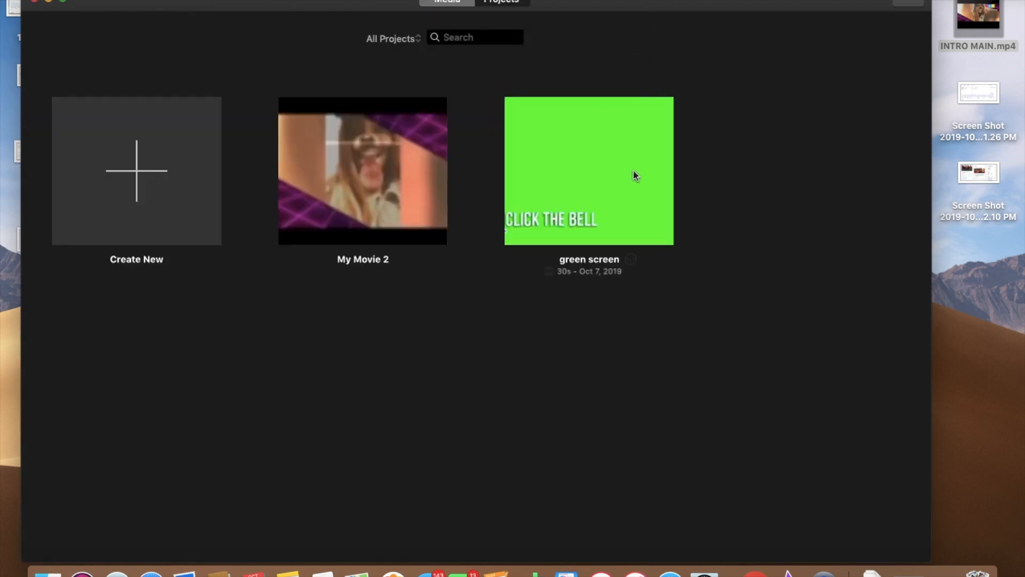
Review the available project actions, such as opening and sharing, for the green screen and My Movie 2 projects.
click(631, 261)
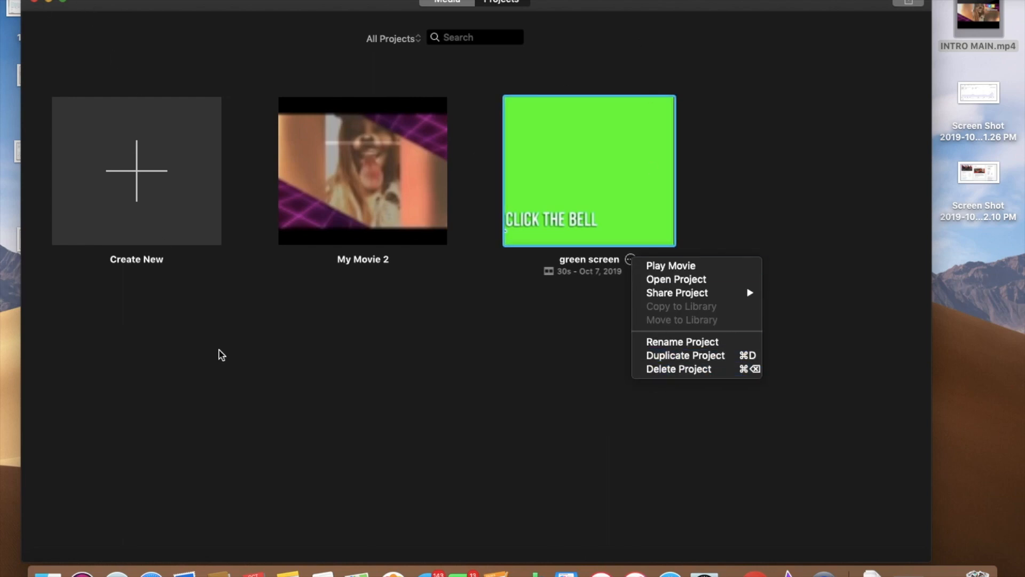
click(48, 574)
click(248, 57)
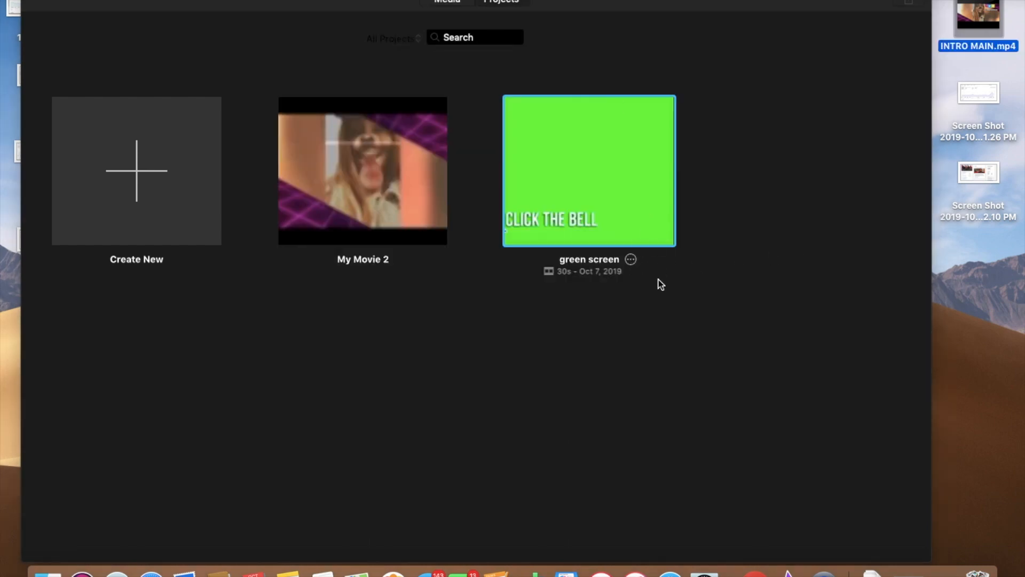
click(415, 213)
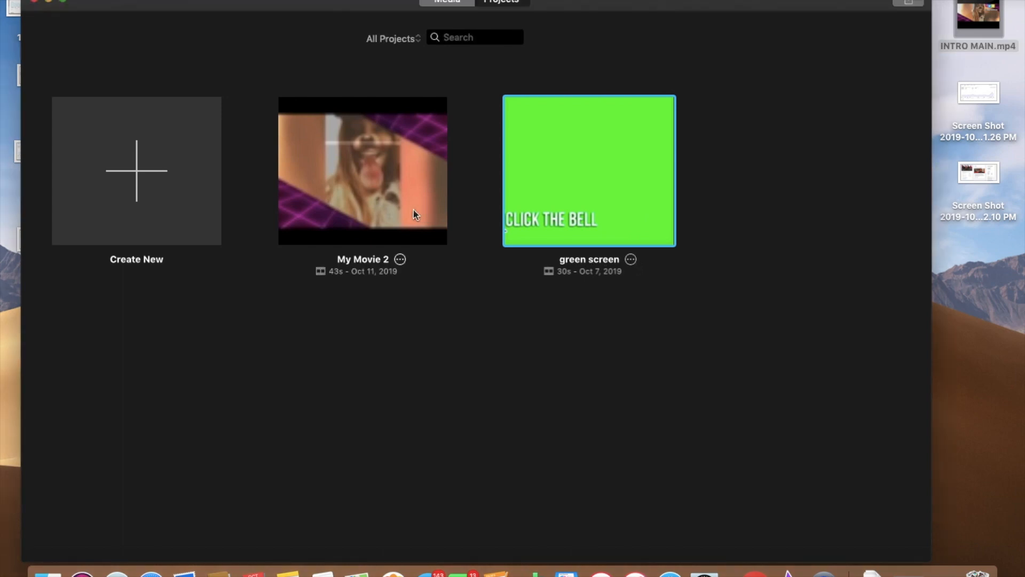
click(400, 260)
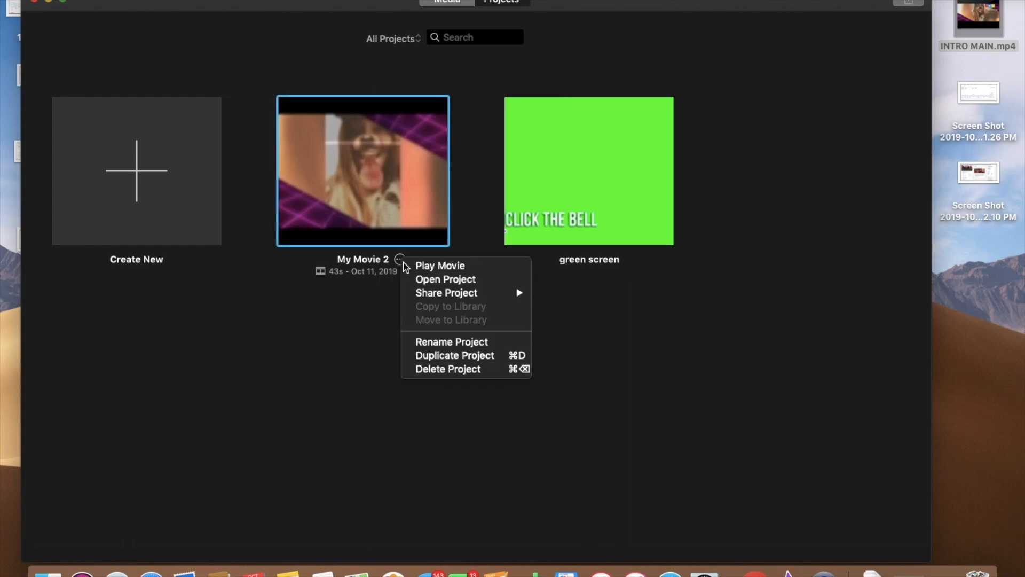
mouse_move(434, 299)
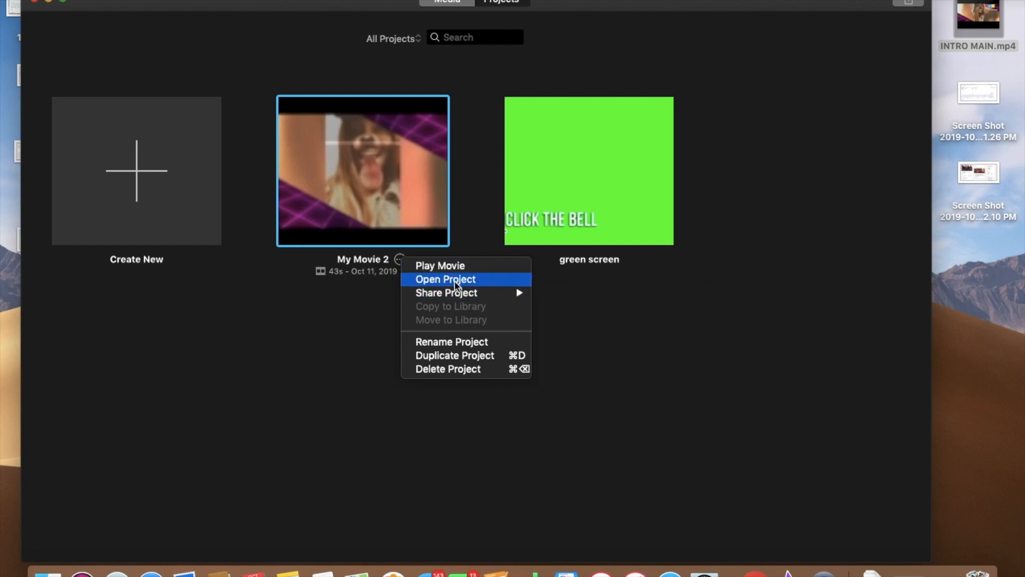
mouse_move(504, 294)
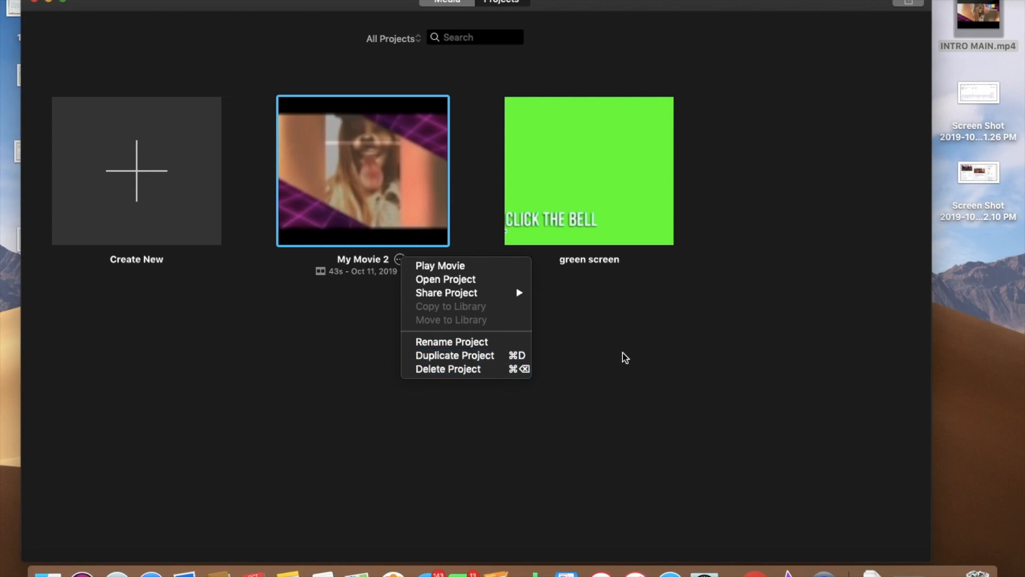
click(456, 283)
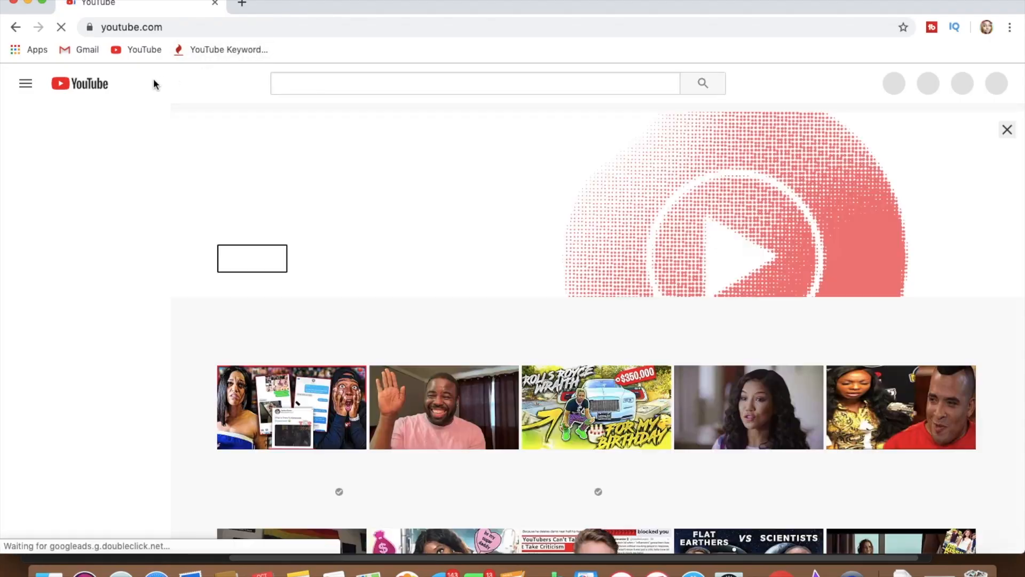
Search YouTube in the browser for "subscribe green screen".
click(293, 83)
text(subs)
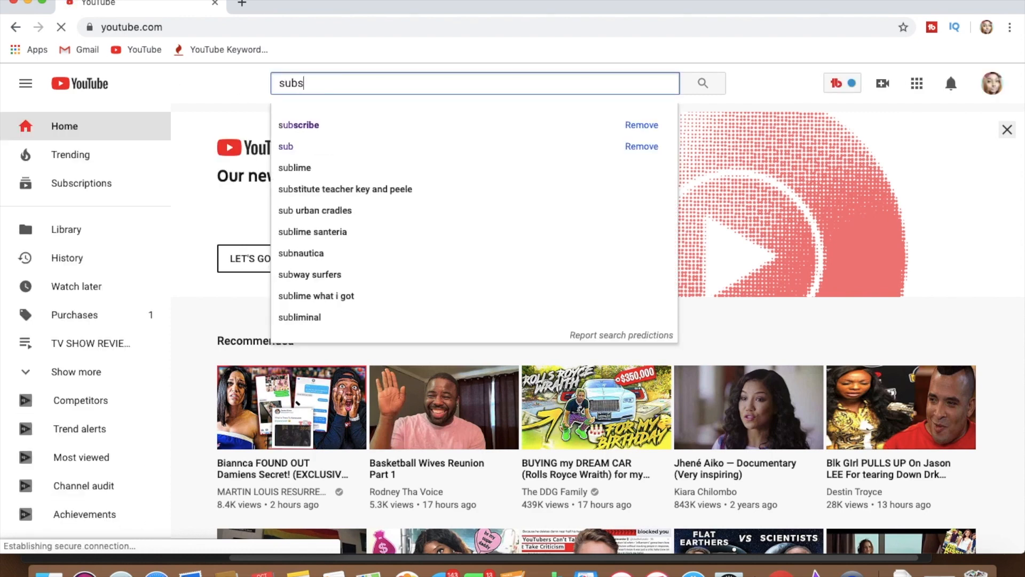
text(cribe green)
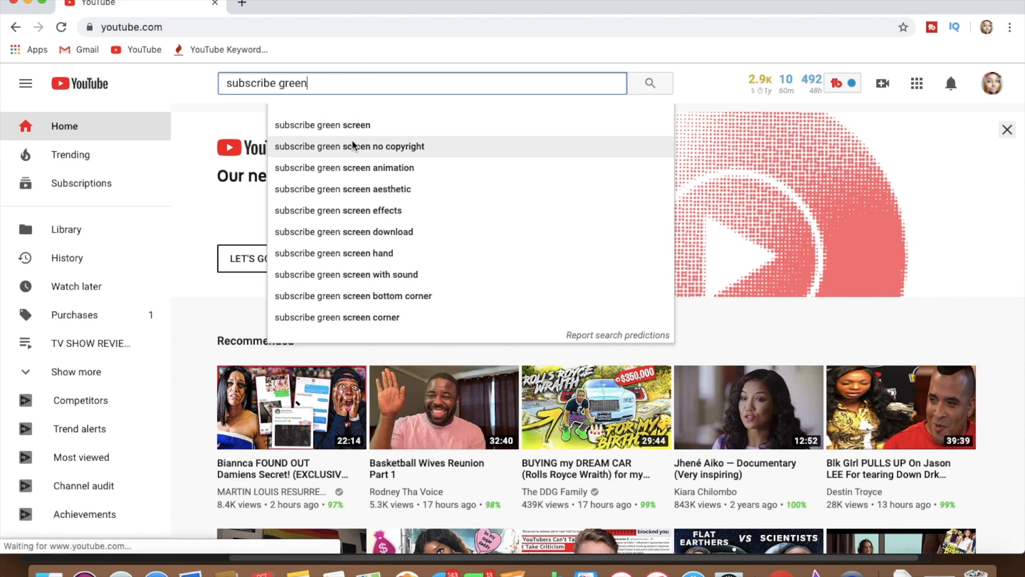
click(353, 126)
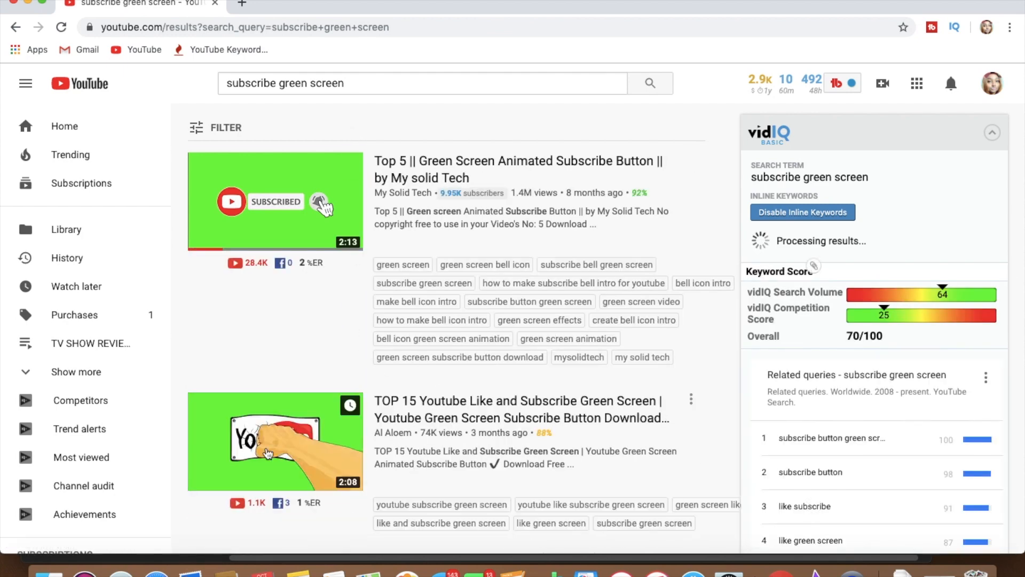
Open the video "Animated YouTube Subscribe Button Green Screen Pack! (Free Download)" from the results, pause it and copy its web address.
scroll(357, 343, down, 6)
click(448, 237)
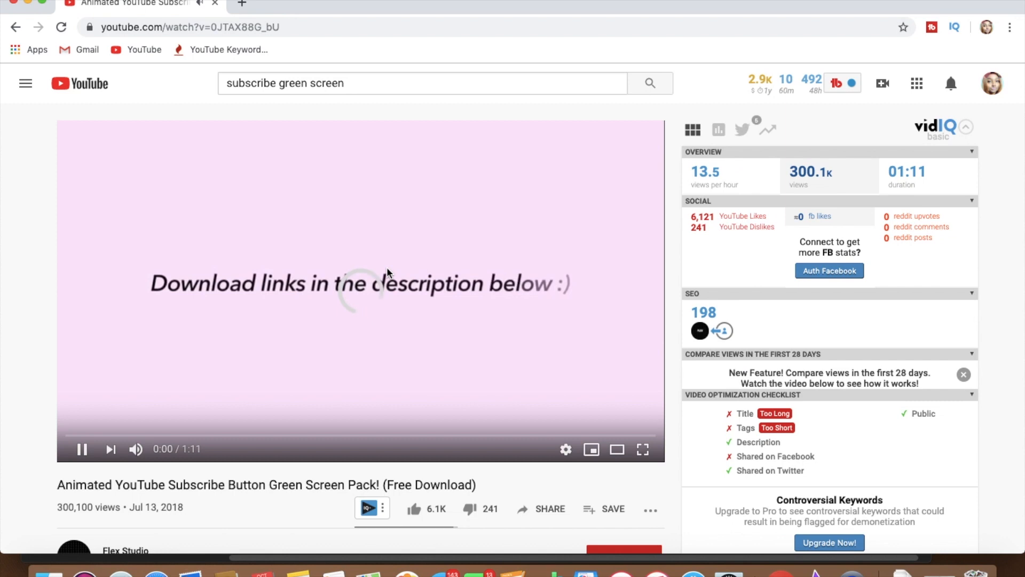
click(83, 451)
click(81, 449)
click(81, 449)
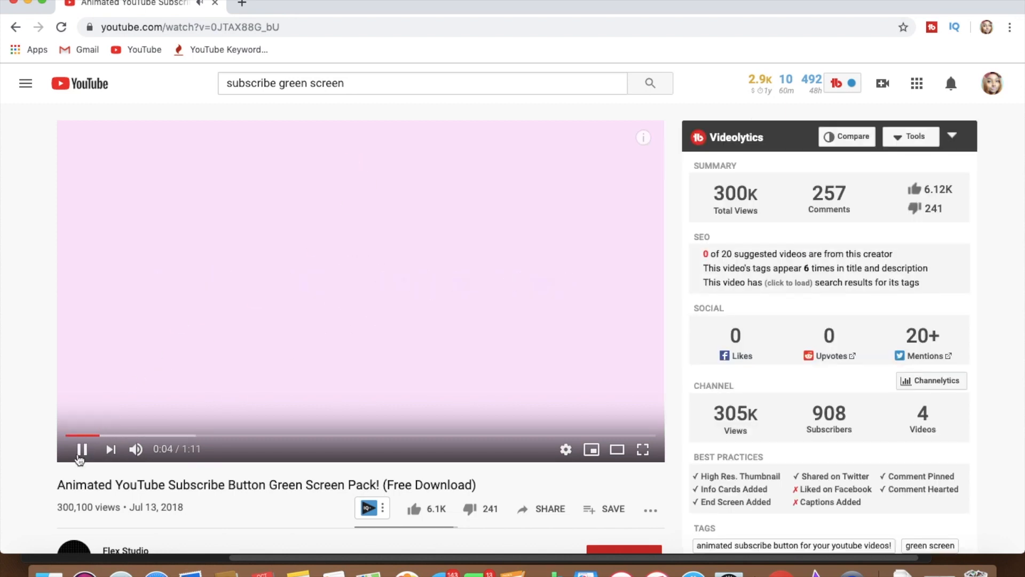
click(294, 30)
key(super+c)
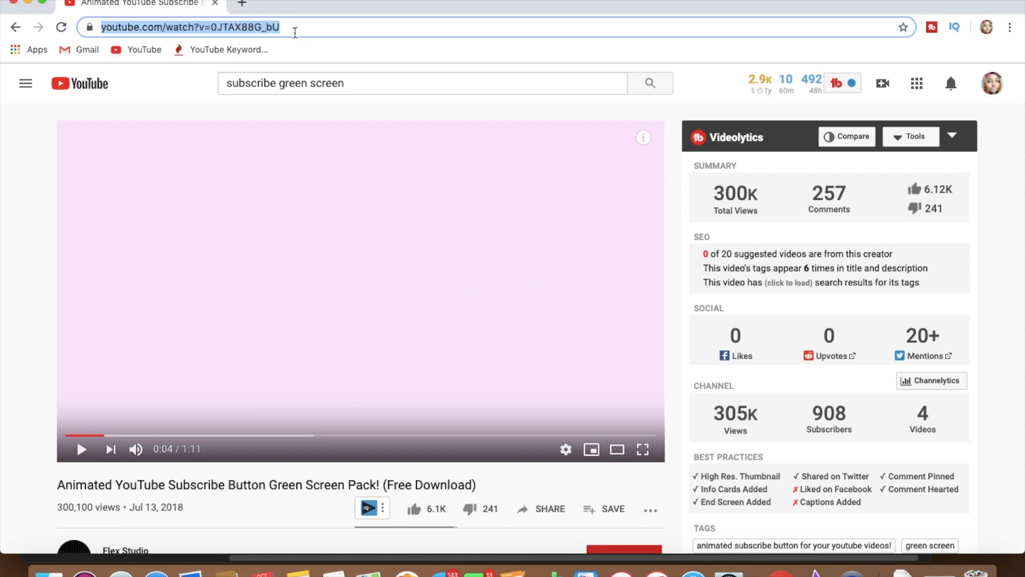
Open the savefrom.net video downloader in a new browser tab, paste the video link and download it as MP4 720.
click(241, 4)
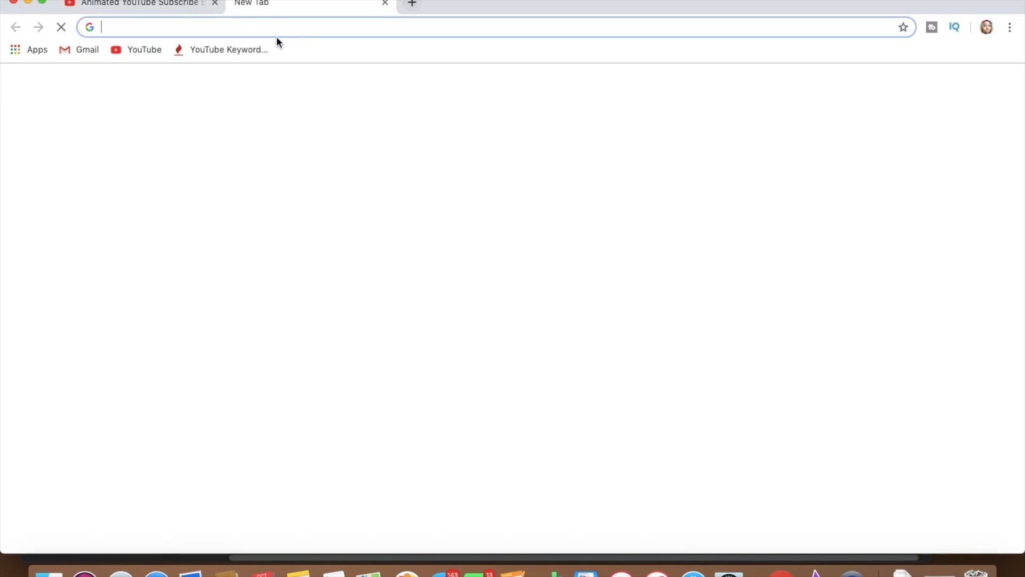
text(save)
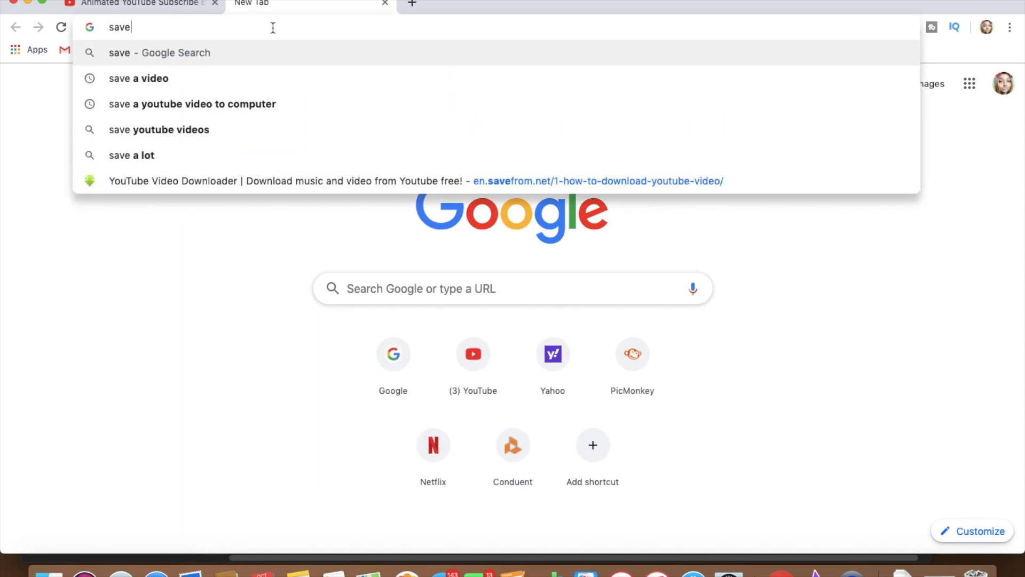
click(331, 180)
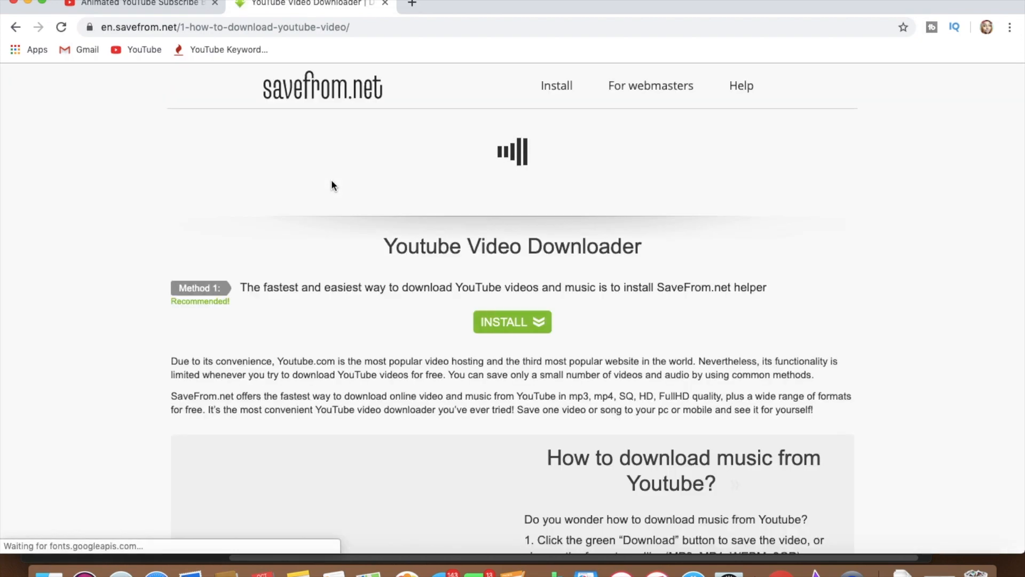
click(312, 143)
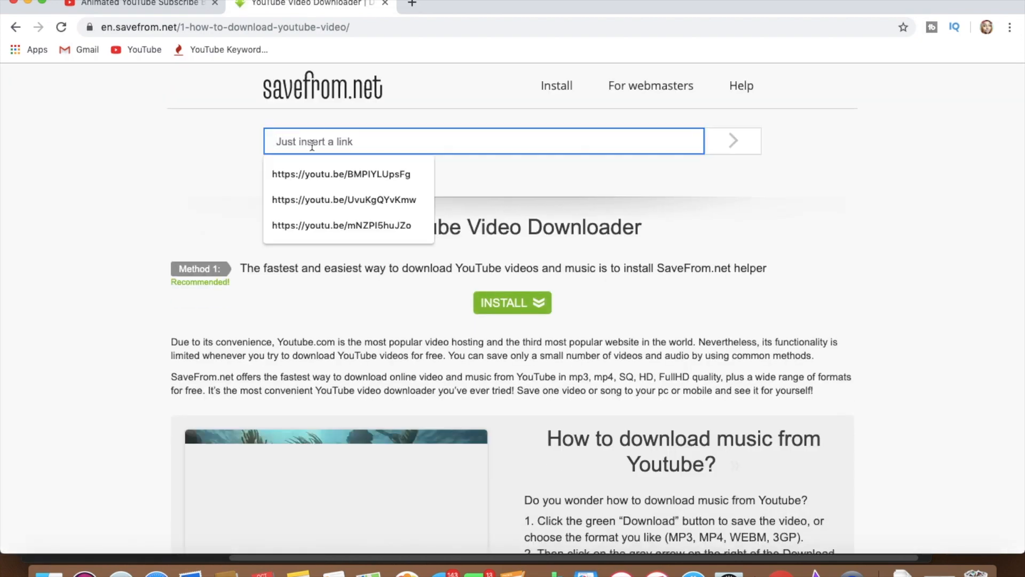
key(super+v)
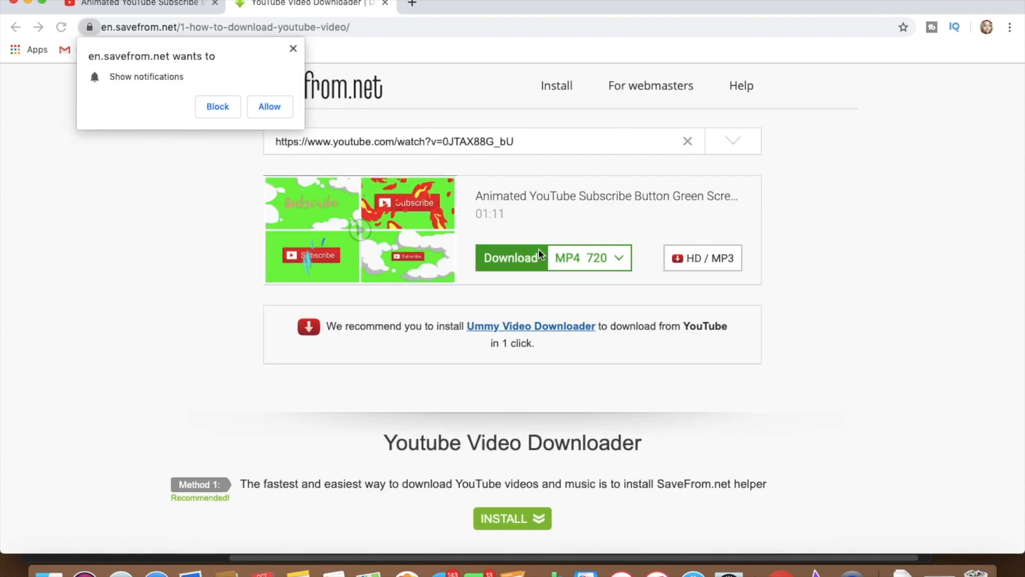
click(534, 256)
In iMovie, add the green screen clip from My Movie 1 above the main footage and trim its start.
drag(311, 103, 40, 369)
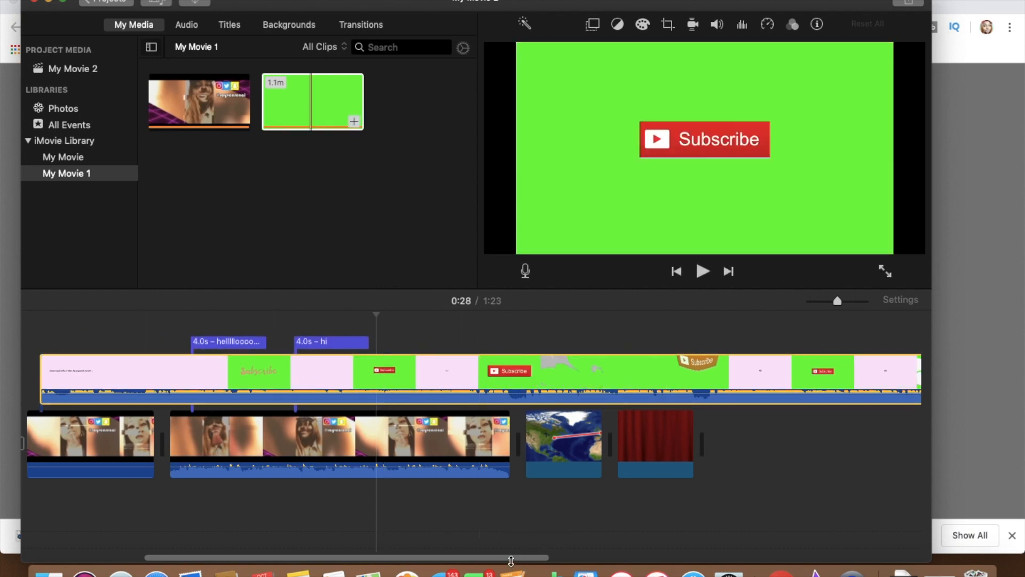
drag(501, 561, 369, 574)
drag(354, 382, 339, 379)
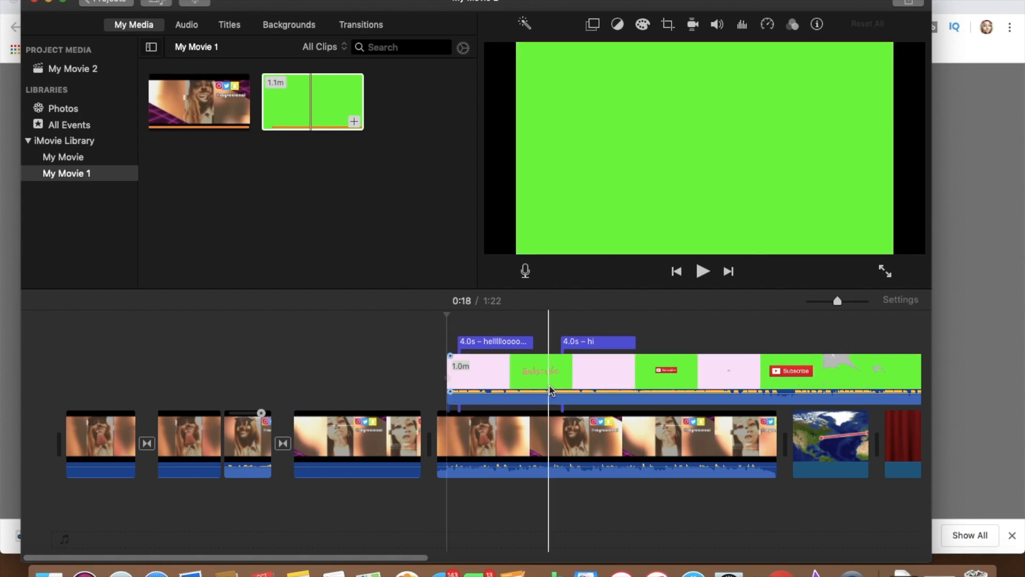
Split the green screen overlay at 0:23 and move its first piece above the earlier clip before the hello title.
click(551, 390)
key(super+b)
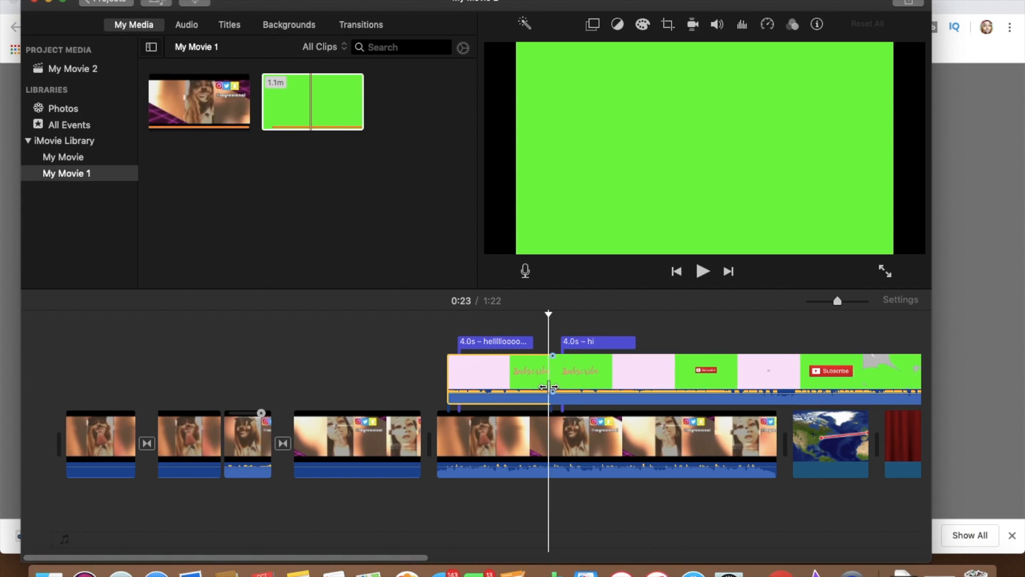
drag(410, 376, 322, 378)
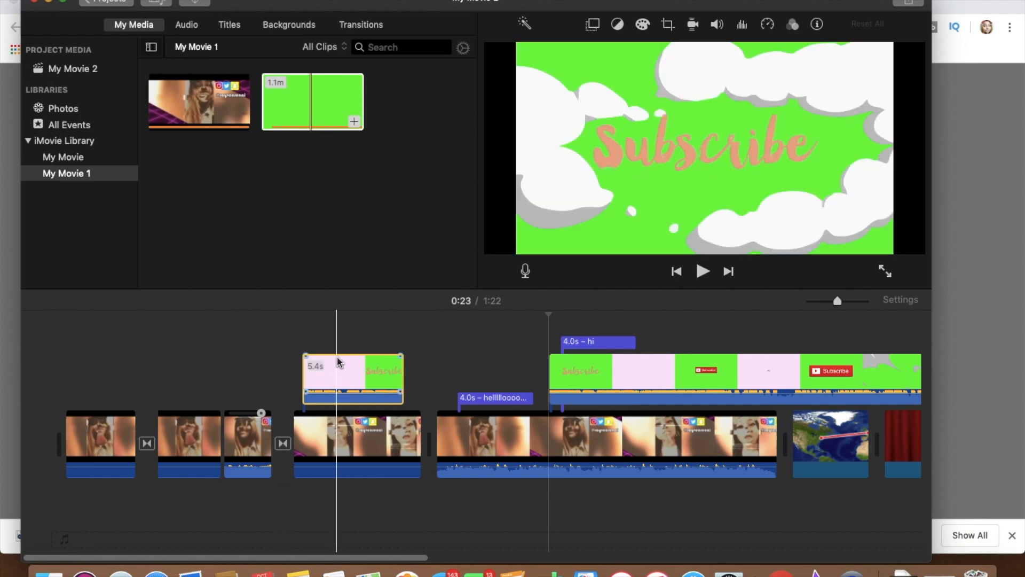
Set the video overlay style of the moved green screen piece to Green/Blue Screen.
click(326, 375)
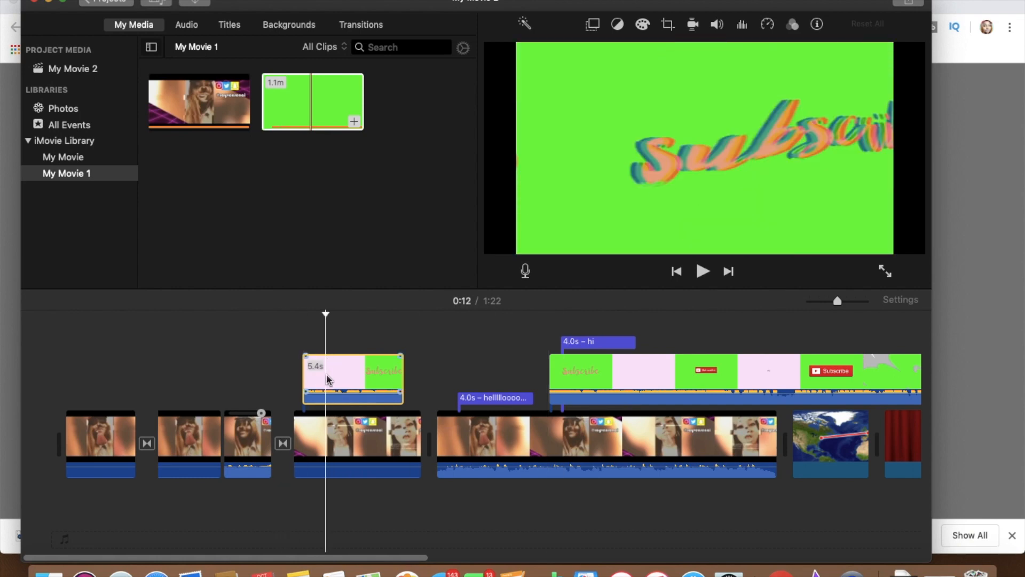
click(594, 29)
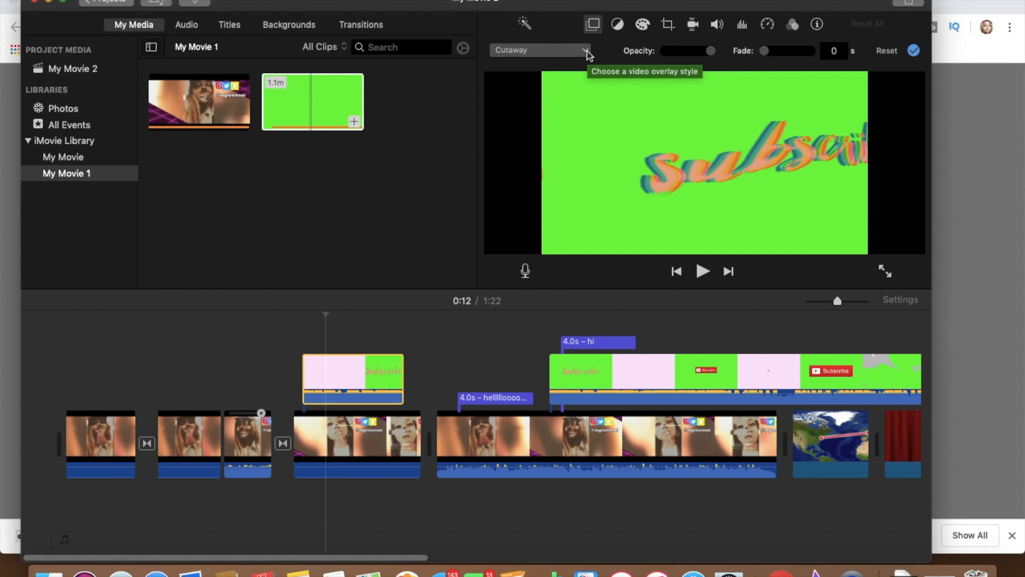
click(588, 53)
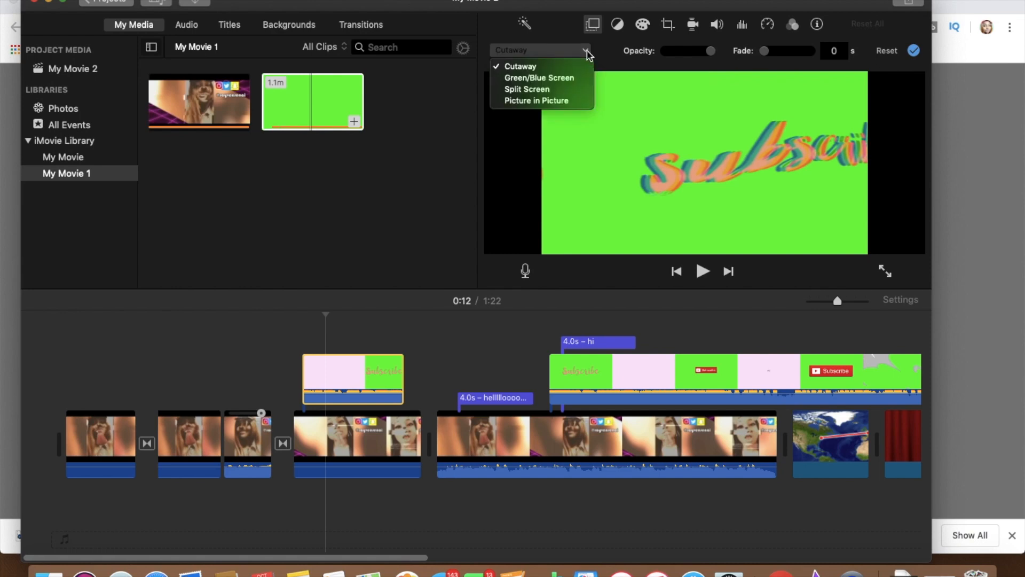
click(571, 79)
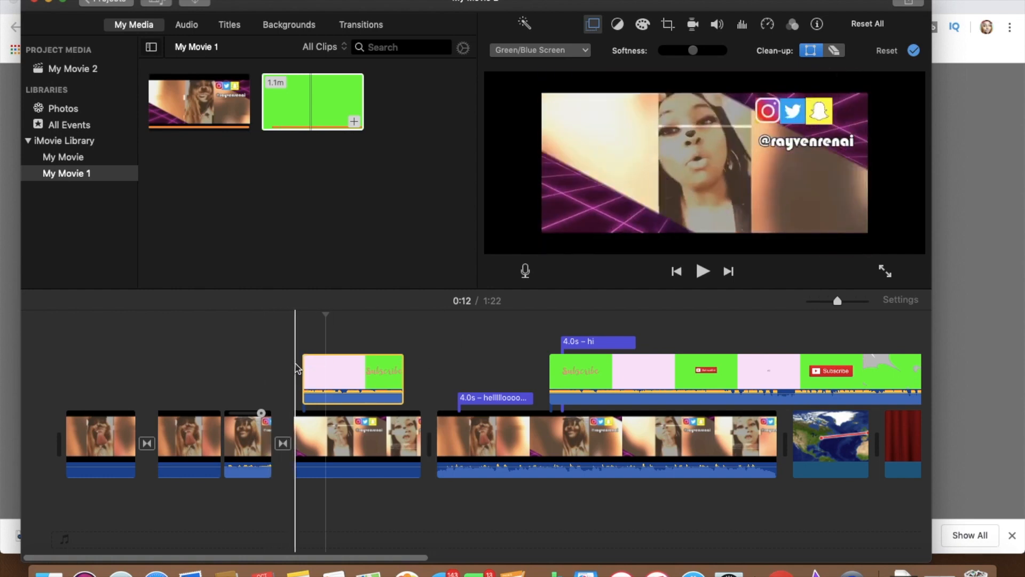
Play back the section with the keyed subscribe overlay, starting just before the overlay.
click(295, 365)
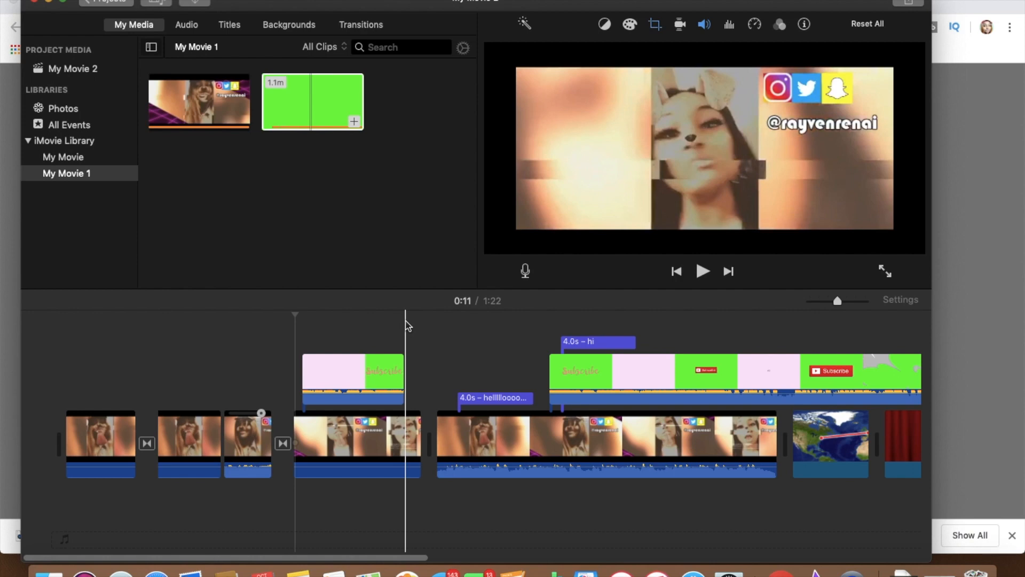
key(space)
click(285, 369)
key(space)
key(space)
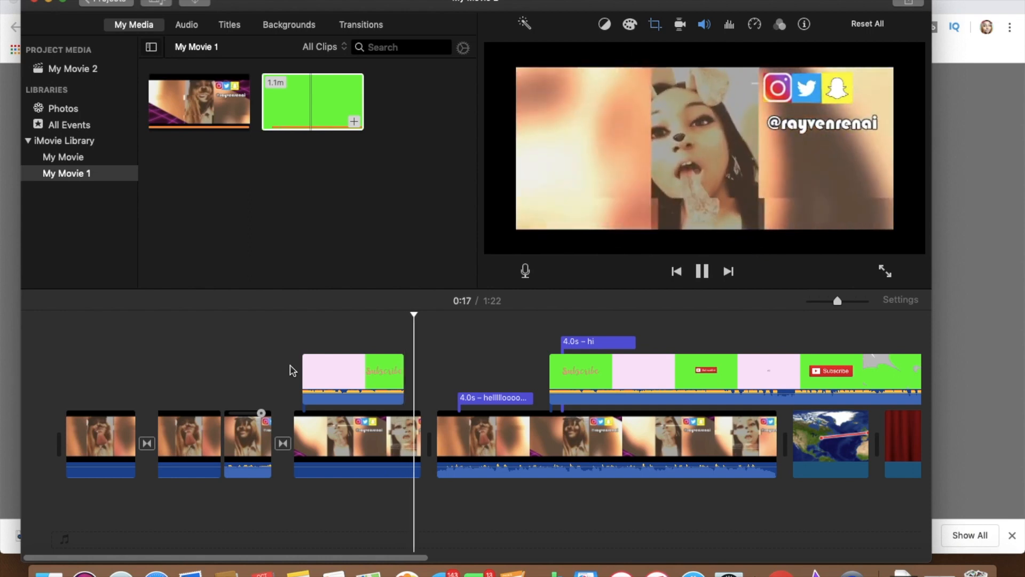
key(space)
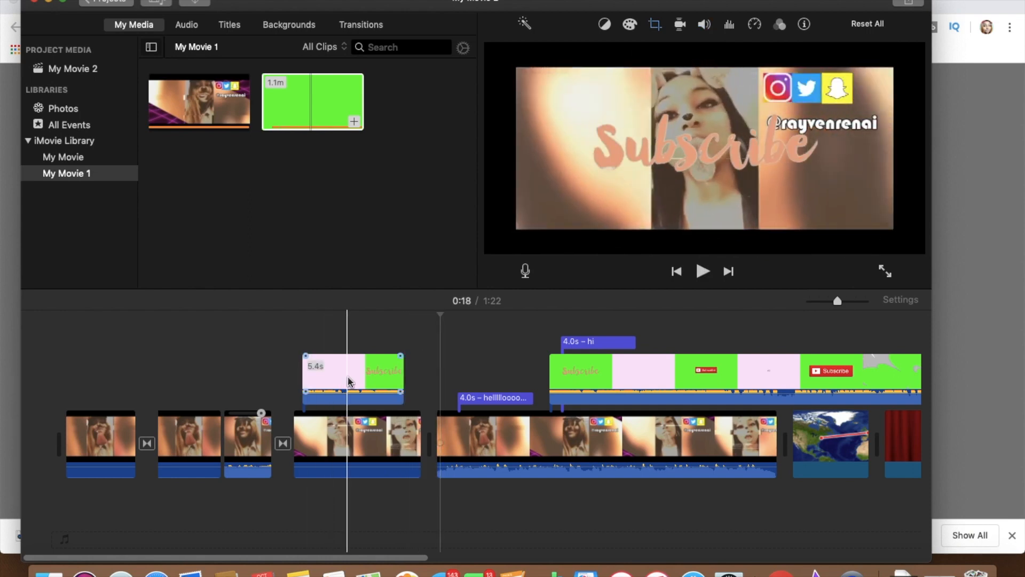
Mute the short subscribe overlay's audio and play the section back from the overlay's start.
click(348, 376)
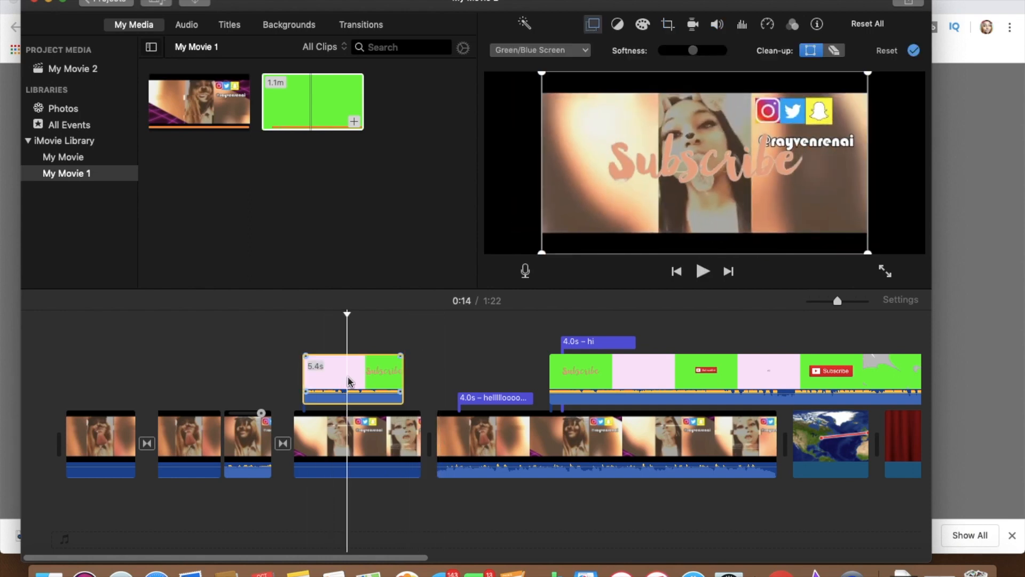
click(718, 25)
click(562, 51)
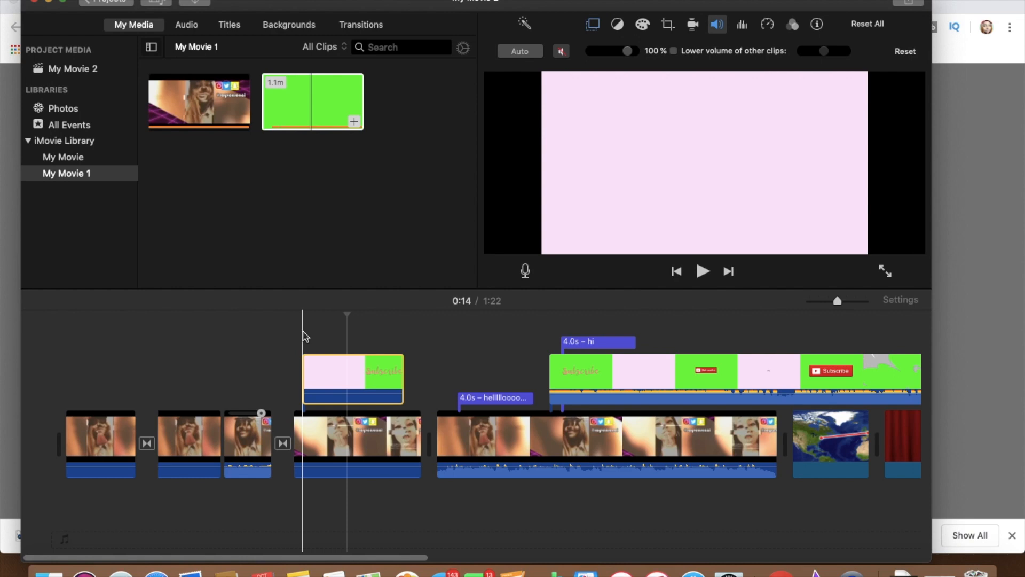
click(303, 335)
key(space)
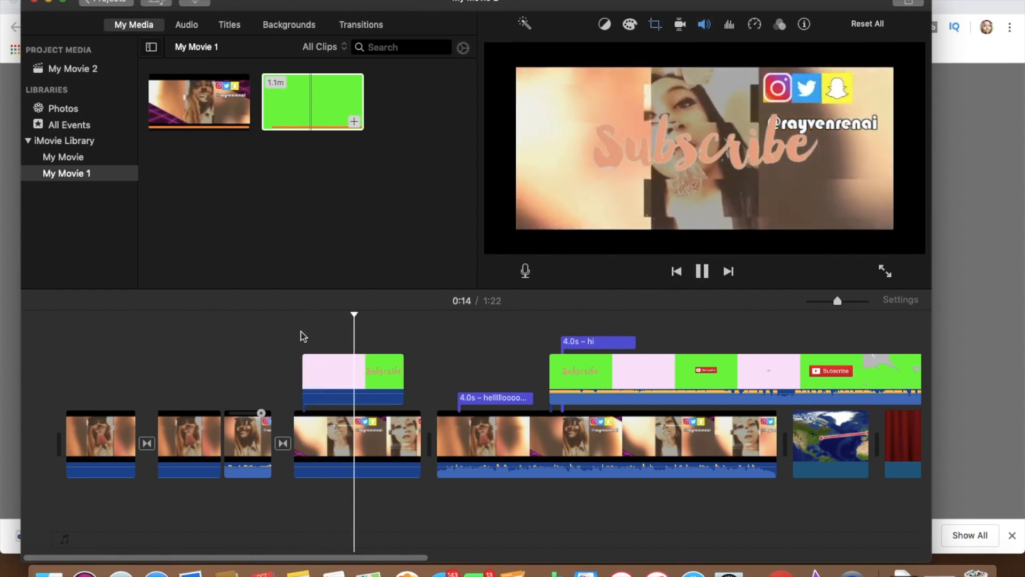
Split the short subscribe overlay at 0:12, delete its first piece and play back the section.
click(328, 371)
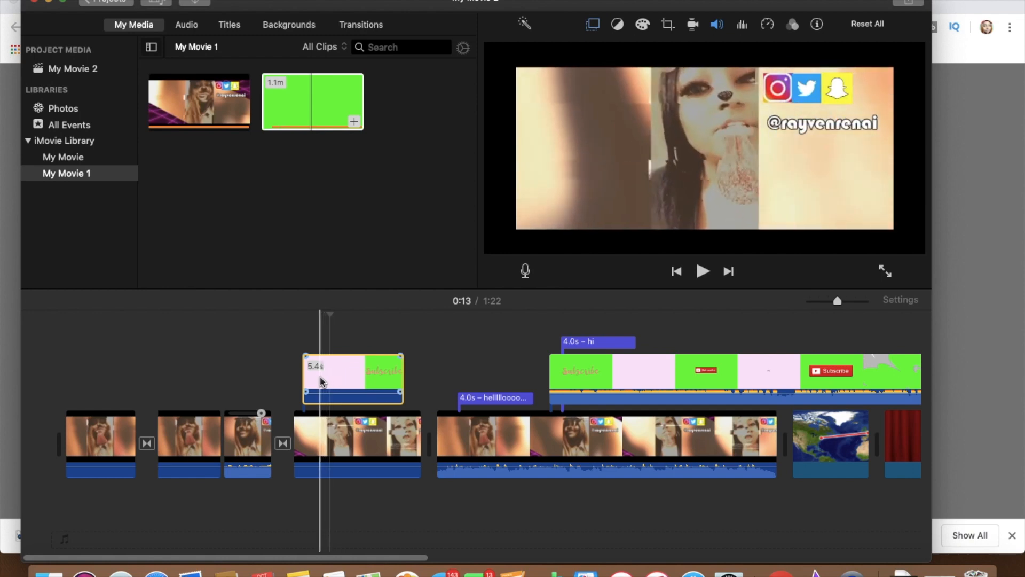
click(319, 376)
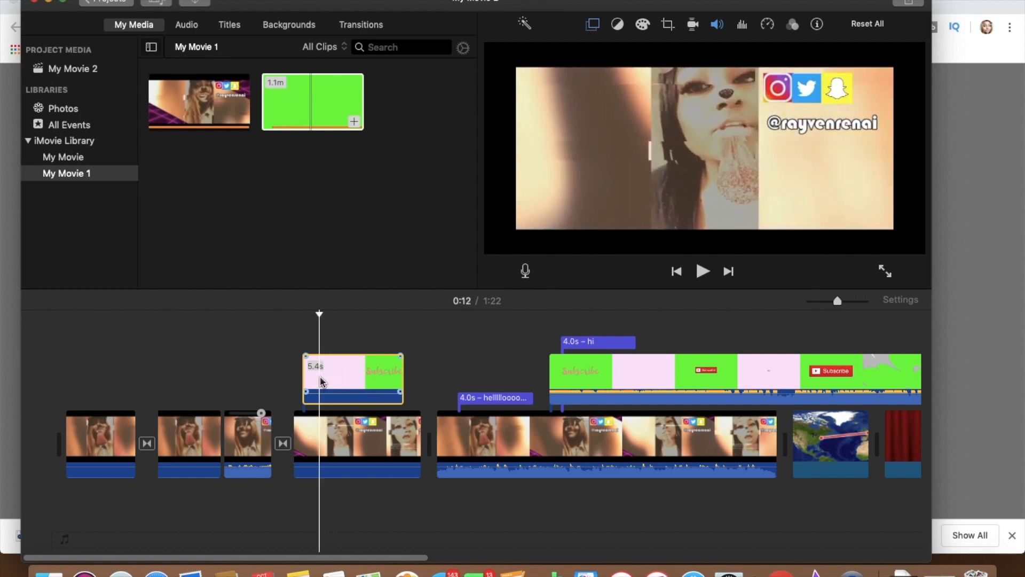
key(super+b)
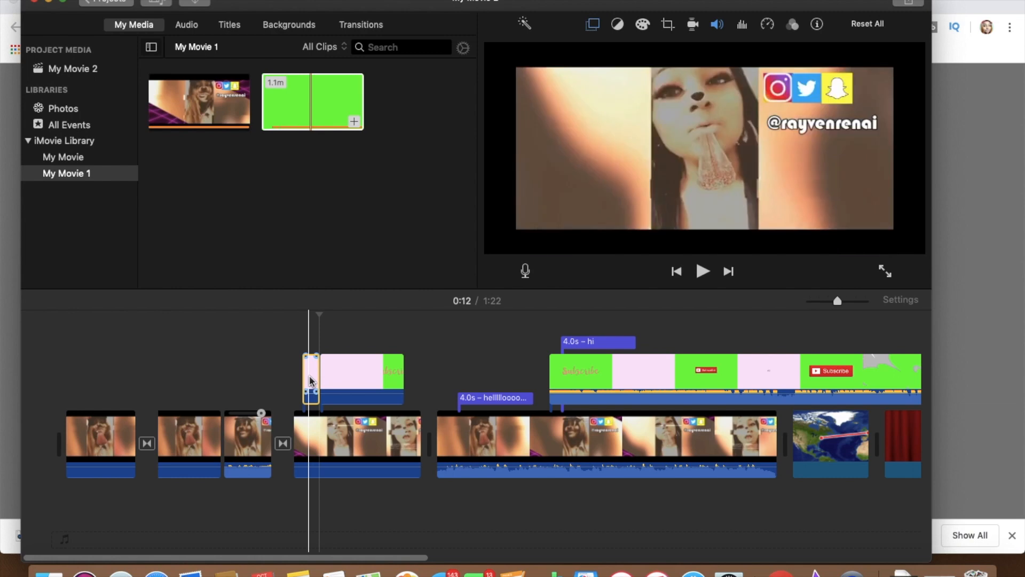
key(Delete)
key(space)
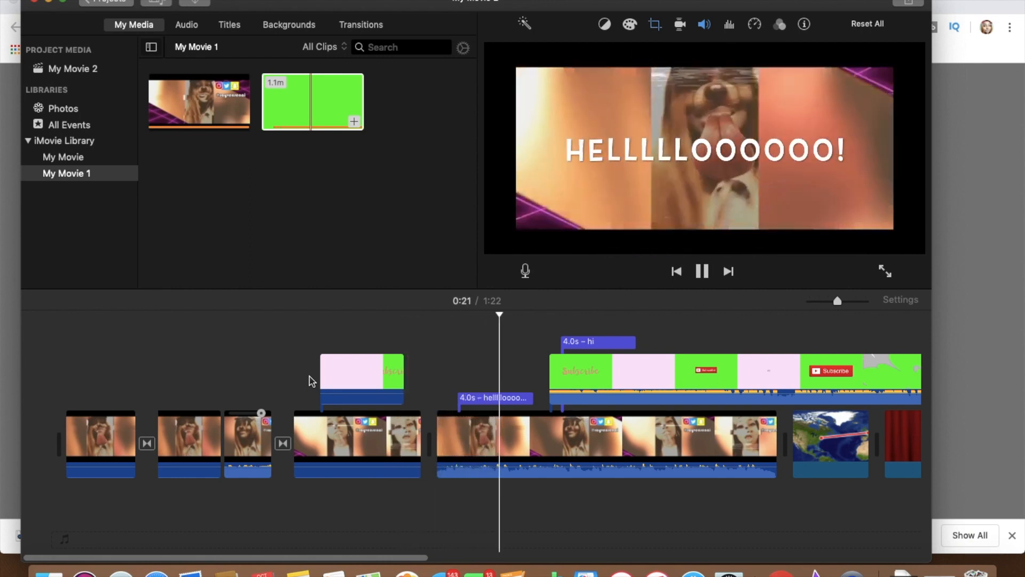
key(space)
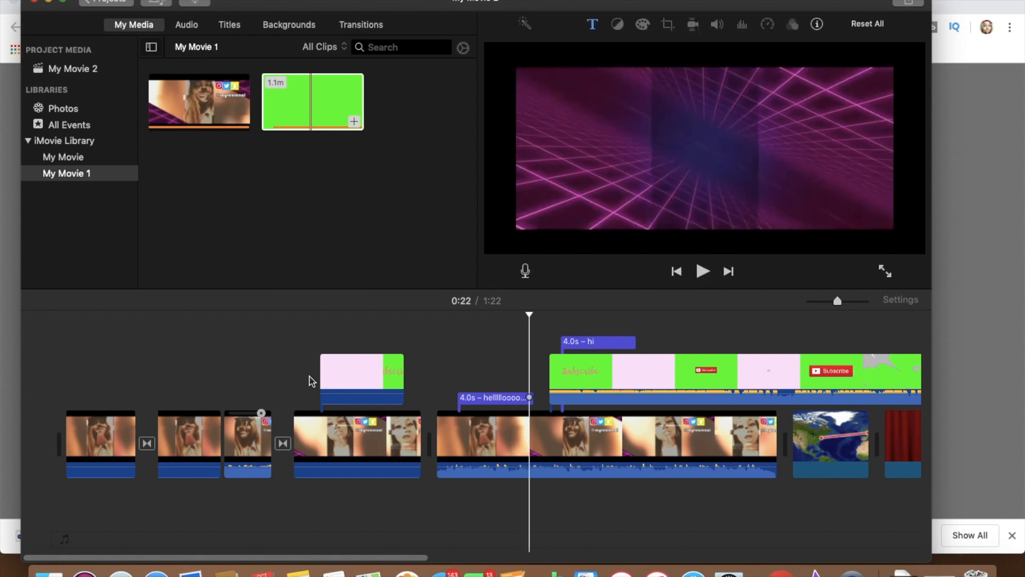
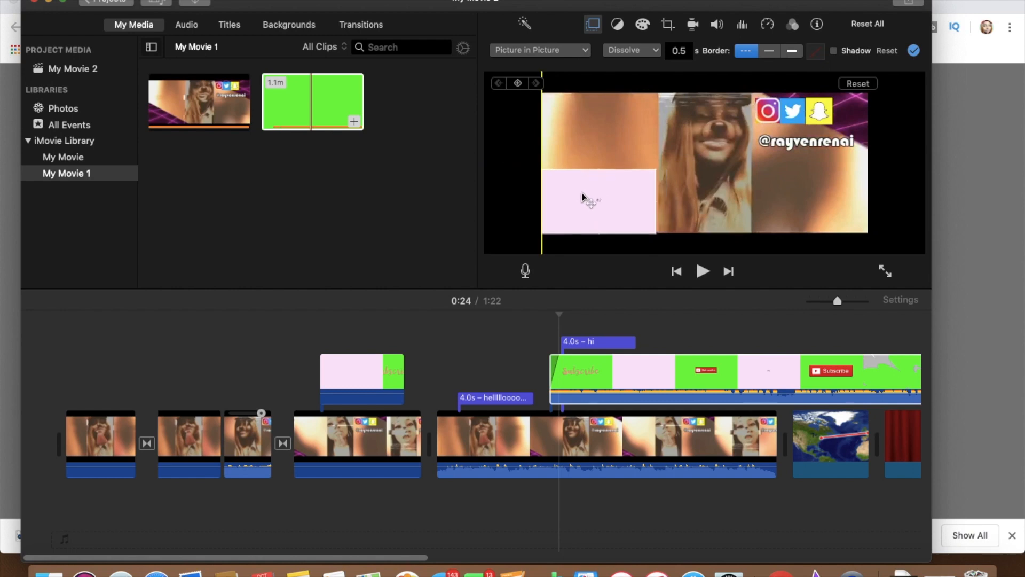
Play the picture-in-picture green screen overlay over the footage and review the available overlay styles.
click(702, 272)
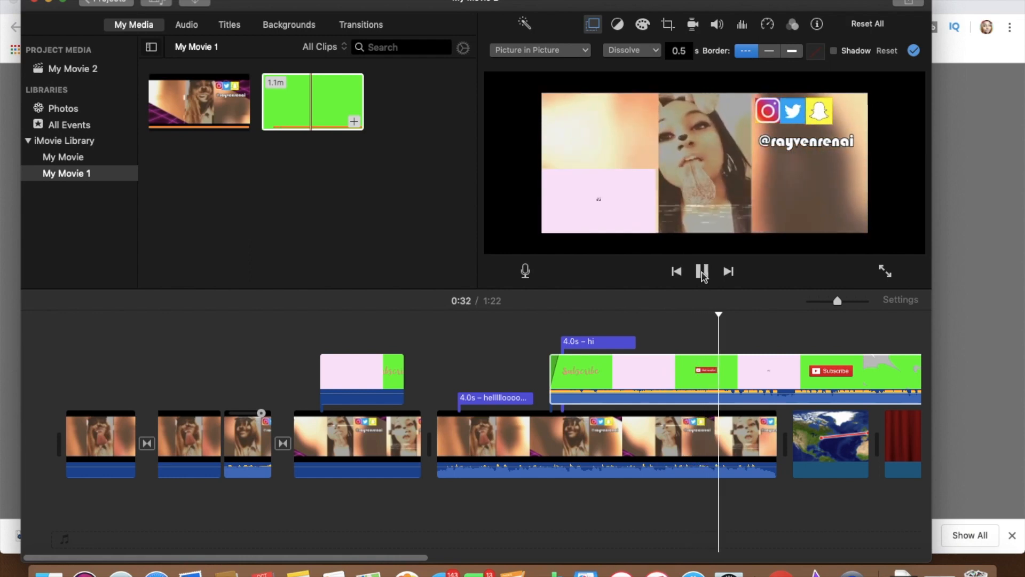
click(702, 273)
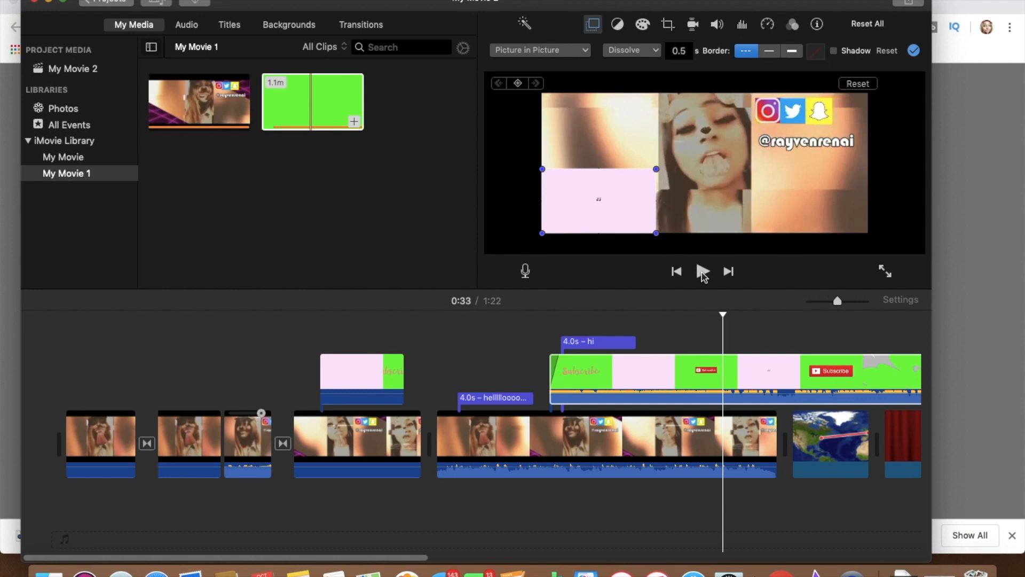
click(587, 51)
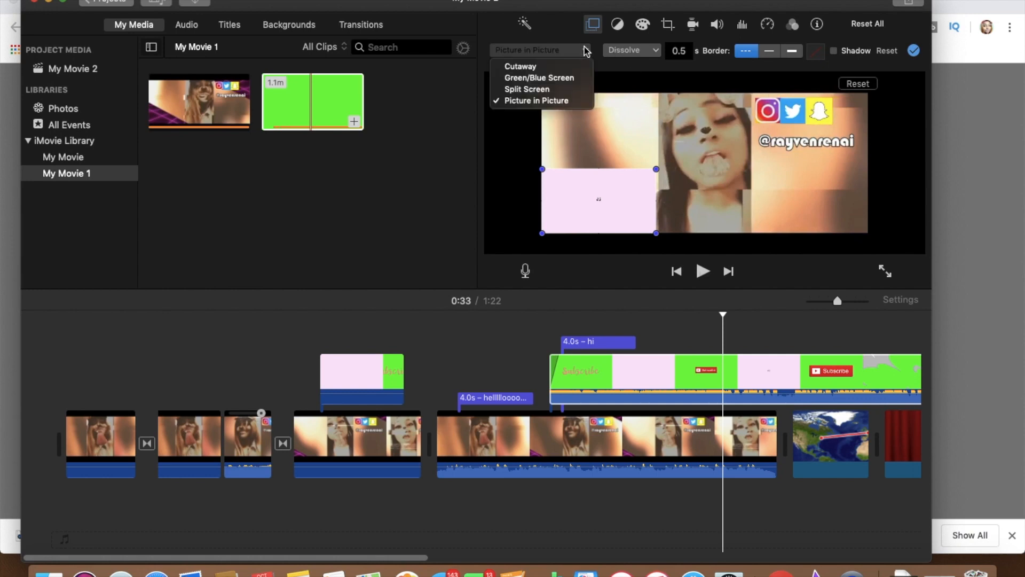
Split the long green screen overlay at 0:35 and mute the audio of its second piece.
click(793, 375)
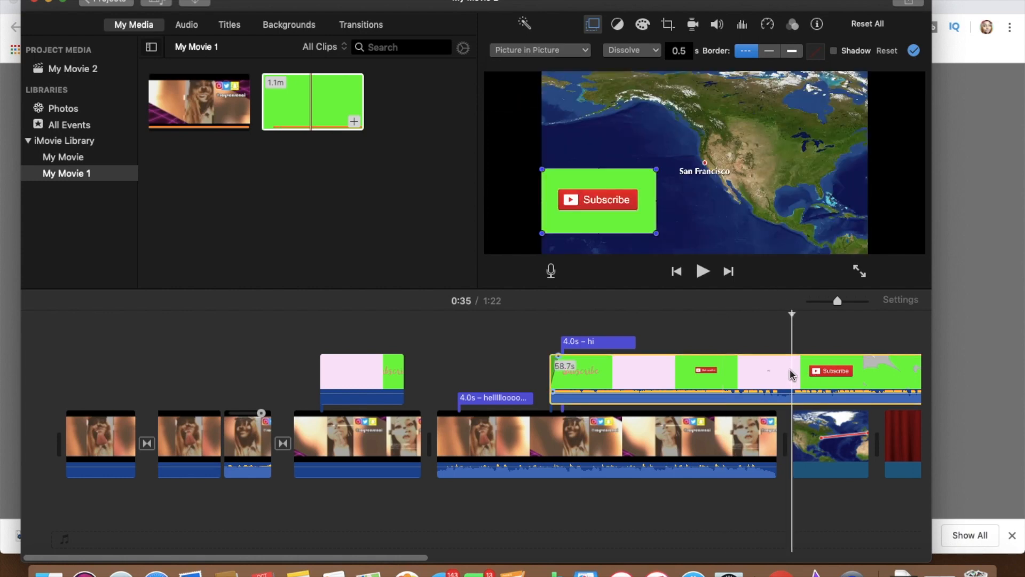
key(super+b)
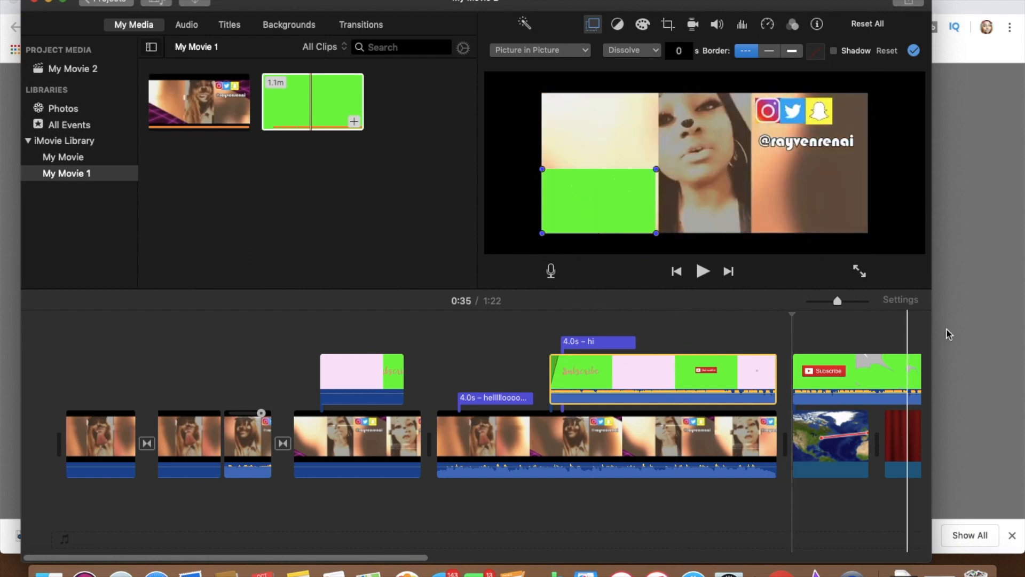
click(853, 369)
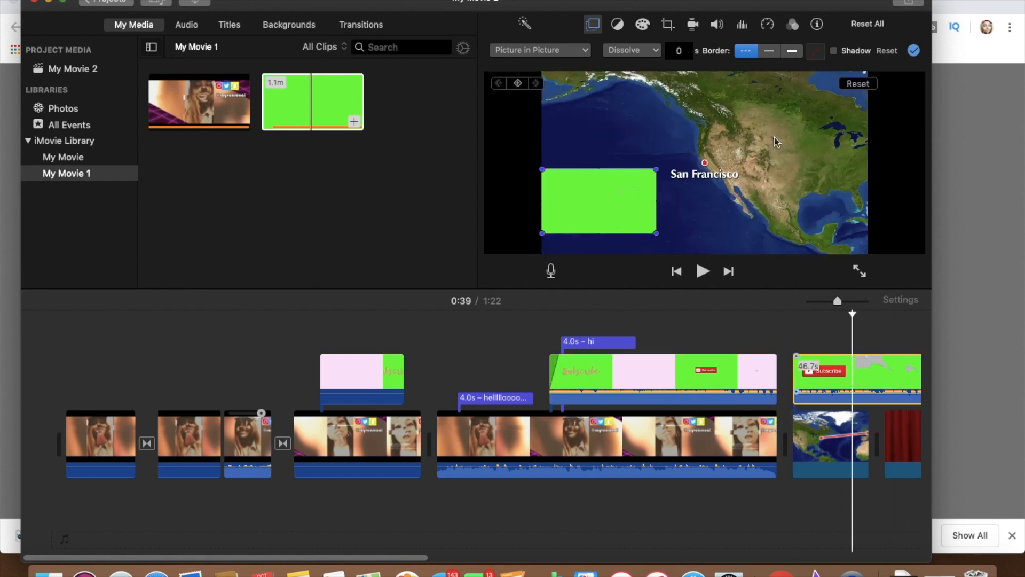
click(718, 24)
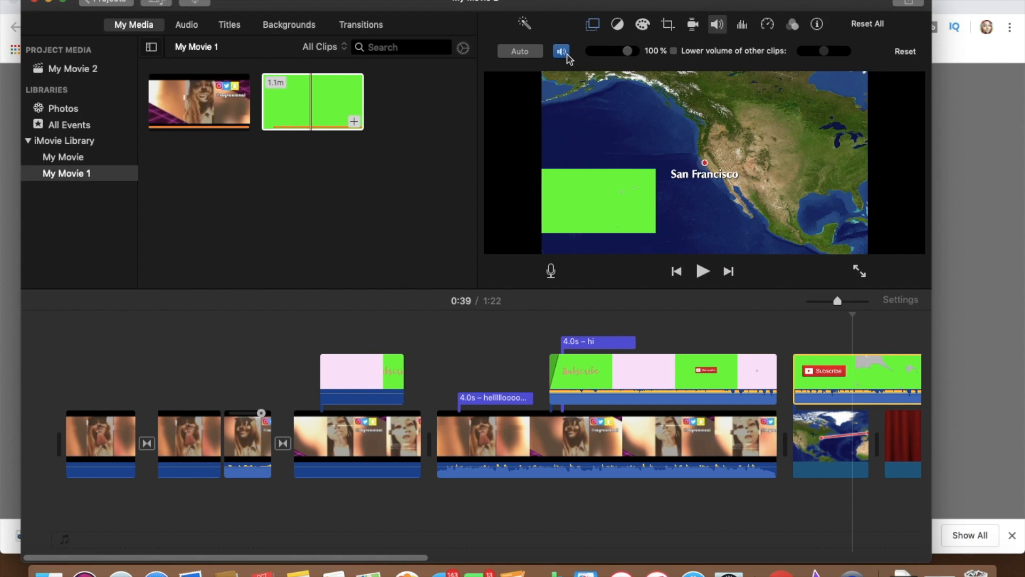
Change the second overlay piece's style to Split Screen, previewing it at 0:36.
click(812, 374)
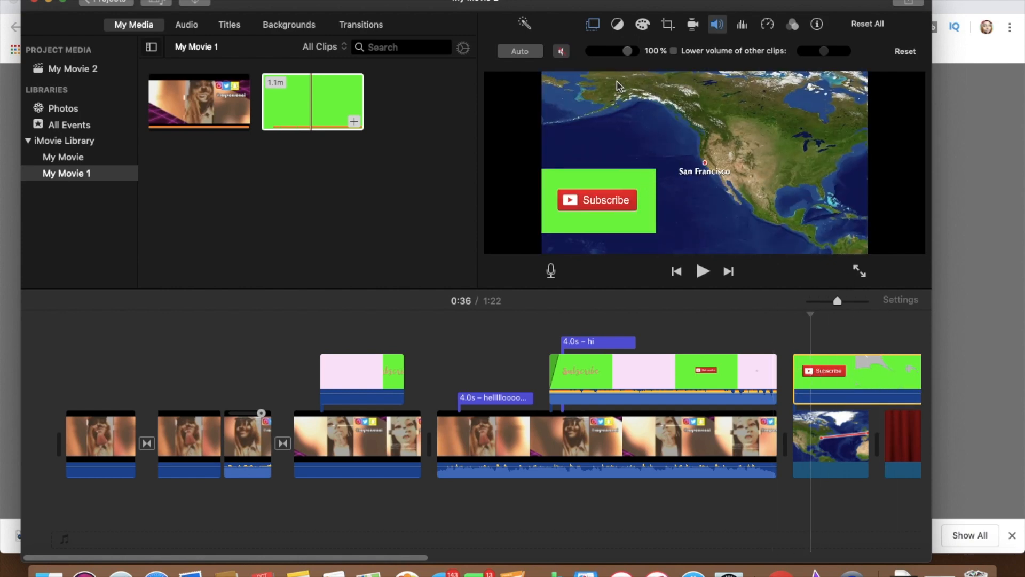
click(596, 25)
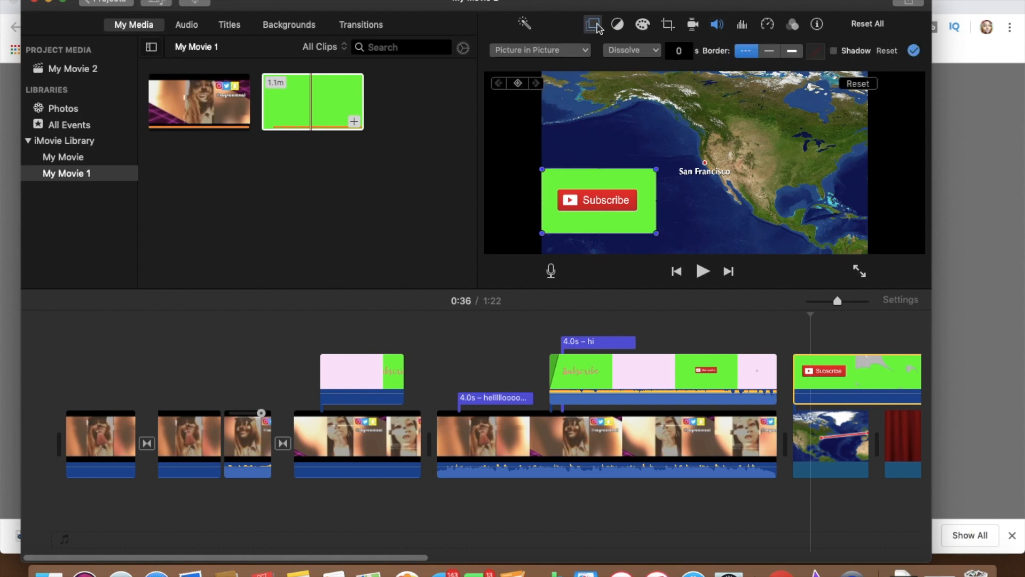
click(586, 52)
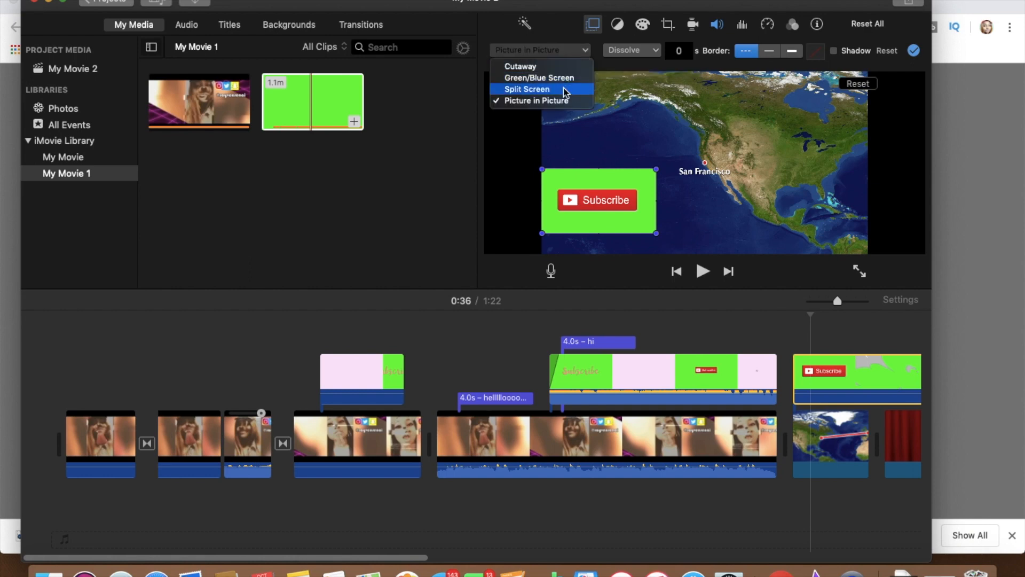
click(534, 89)
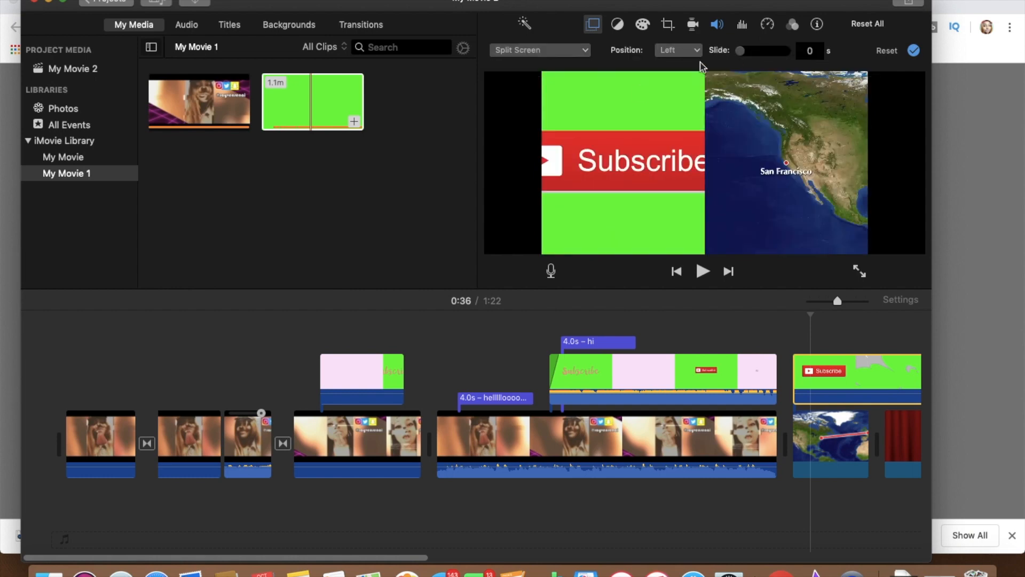
Try the Right and Bottom split screen positions, set the position to Top and play back the section.
click(677, 52)
click(679, 79)
click(682, 49)
click(685, 101)
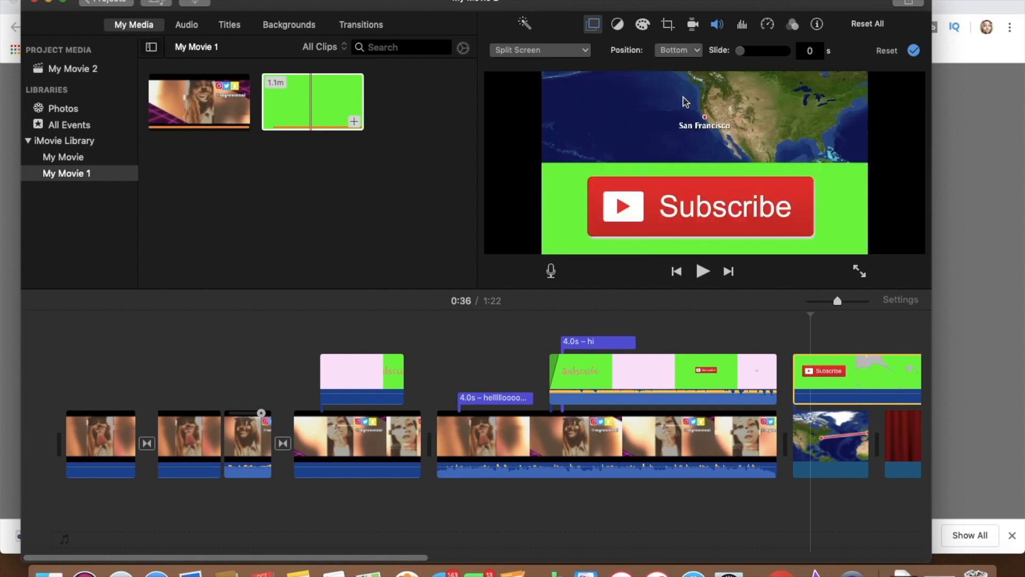
click(682, 53)
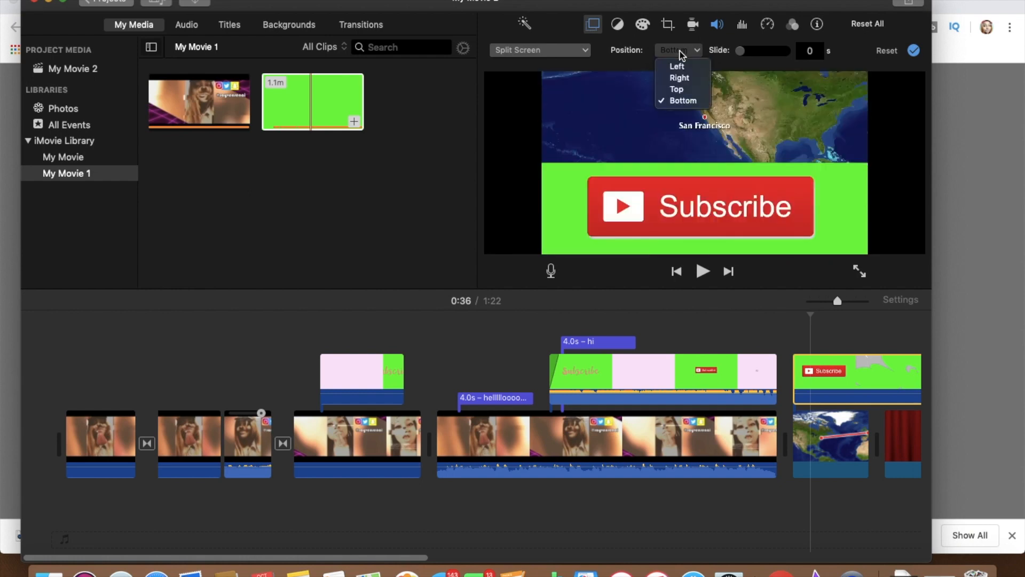
click(677, 89)
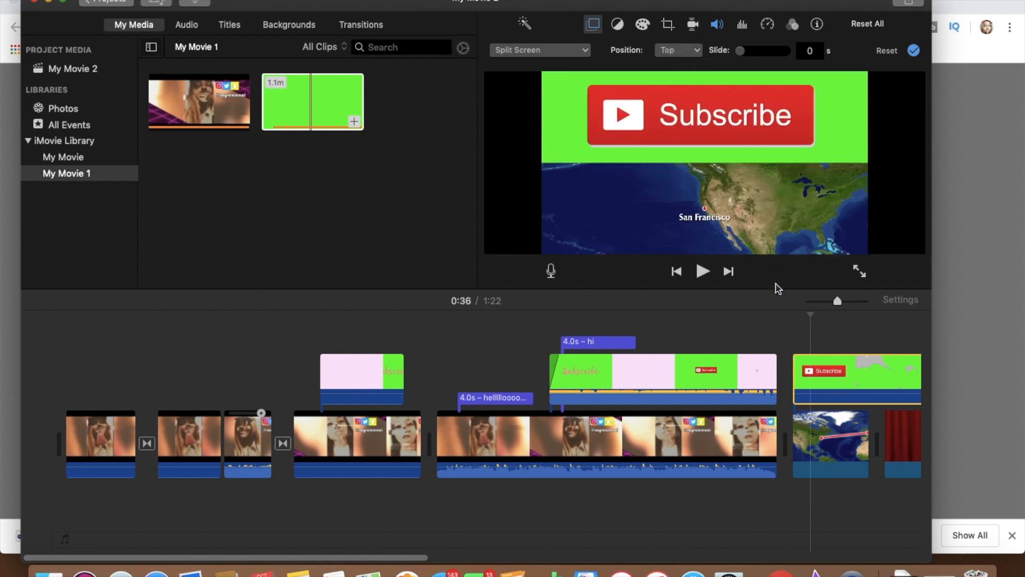
key(space)
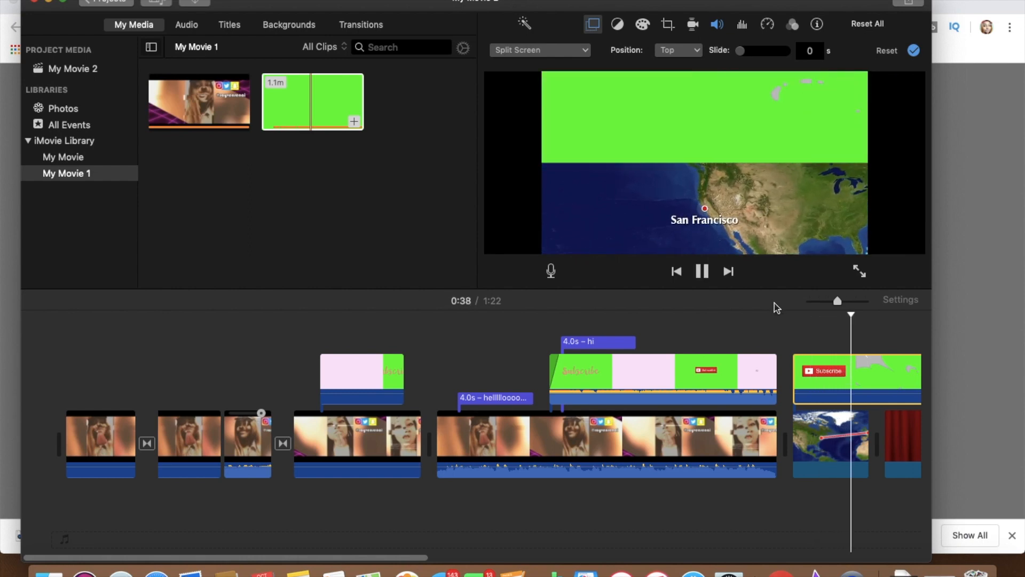
key(space)
Keep the first overlay piece as Picture in Picture, try the Zoom transition and set its transition style to Swap.
click(657, 382)
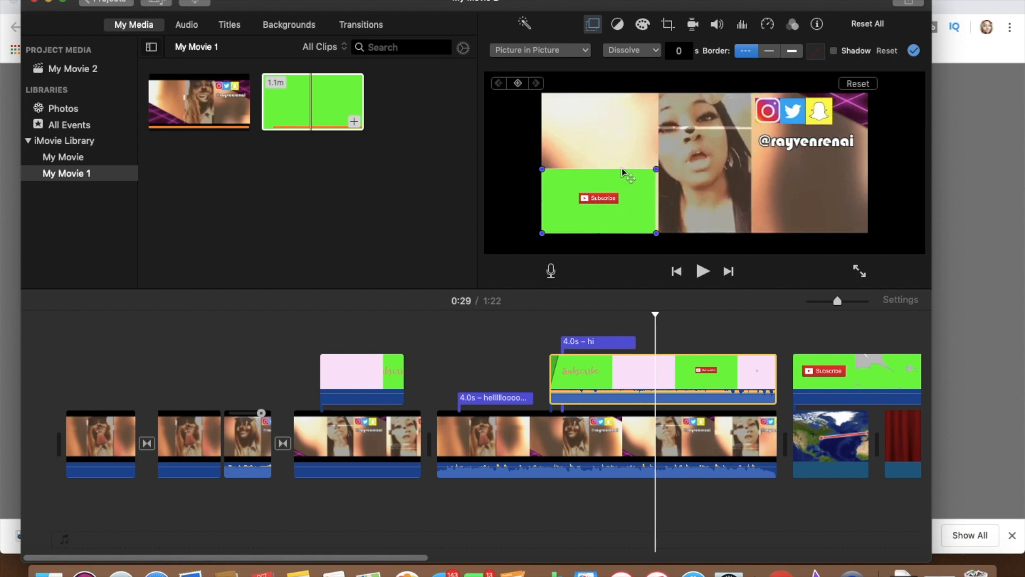
click(732, 160)
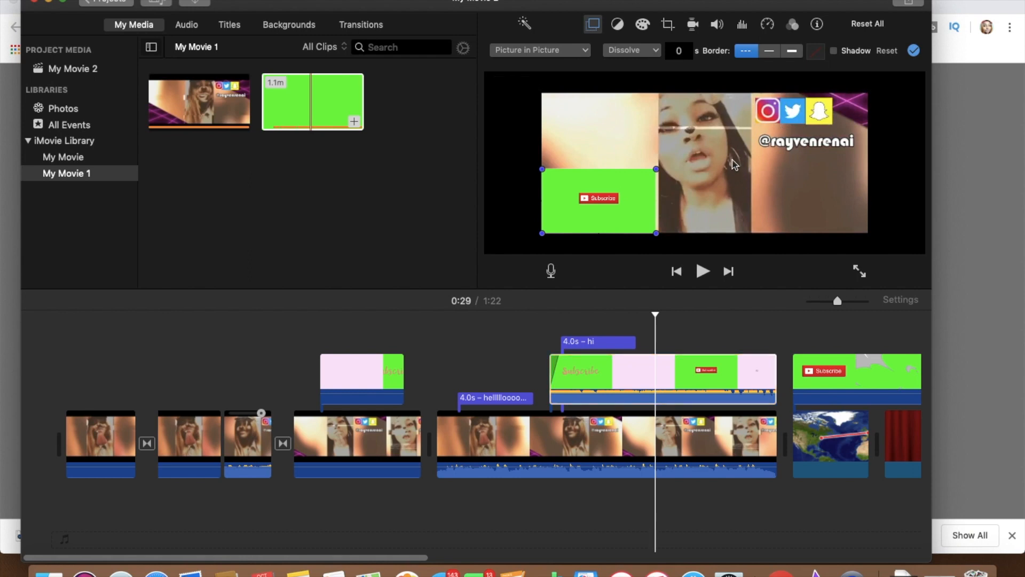
click(599, 380)
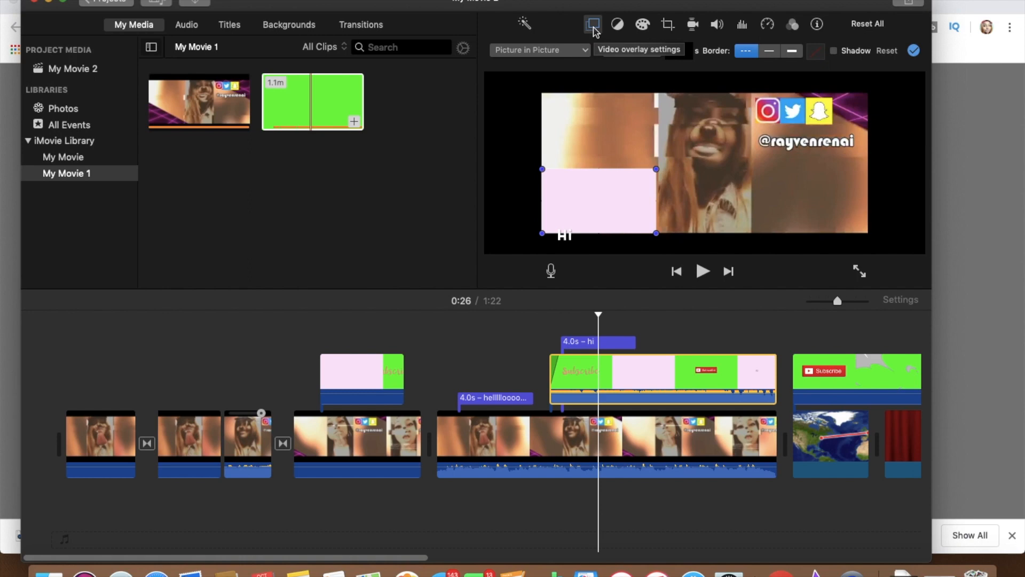
click(586, 52)
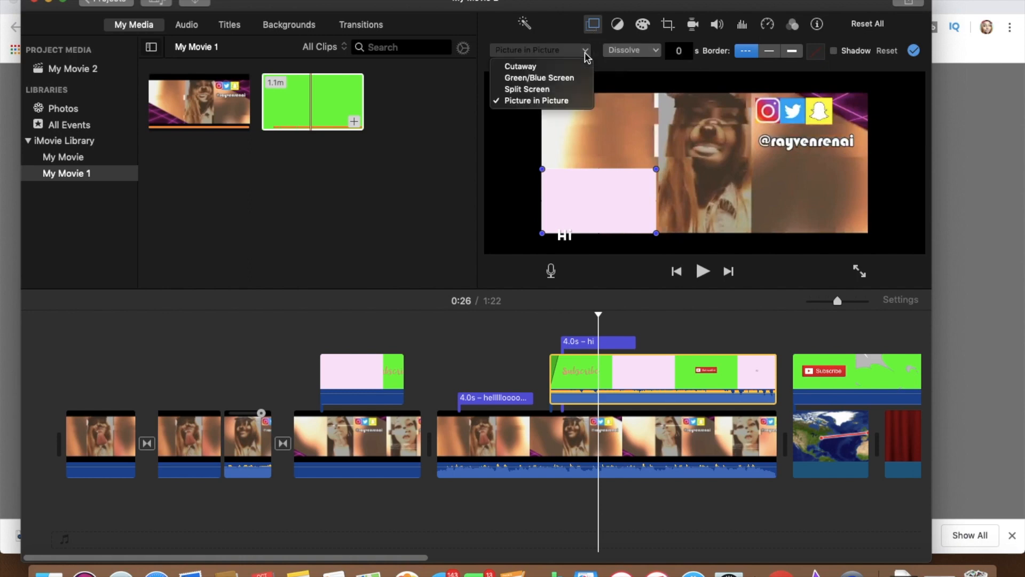
click(576, 102)
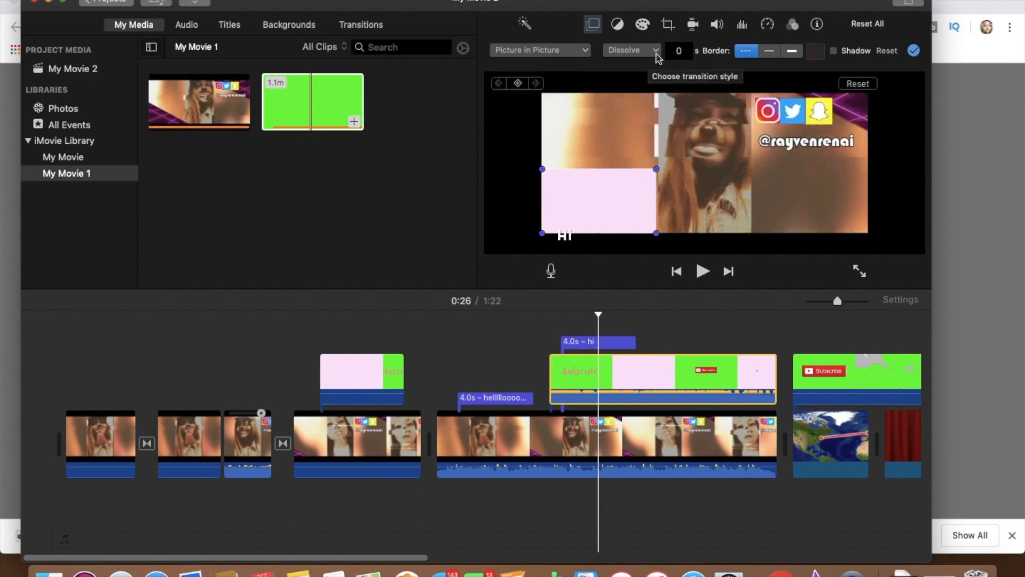
click(656, 51)
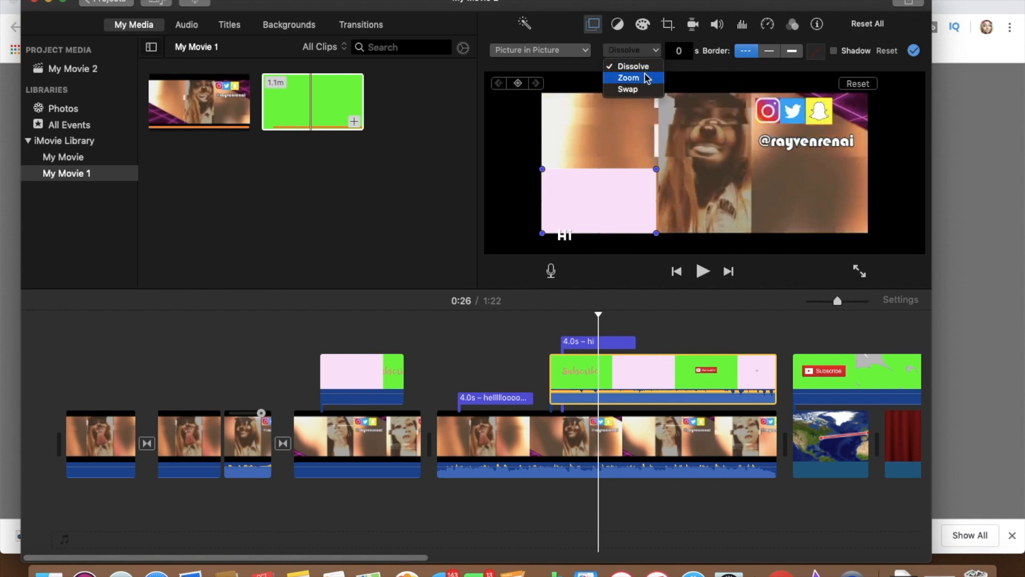
click(647, 79)
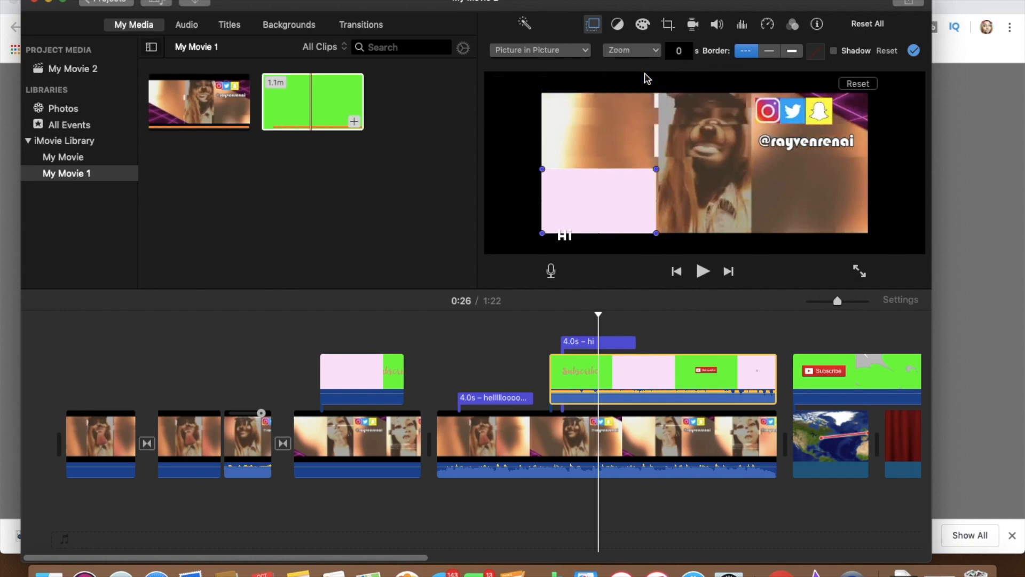
click(648, 53)
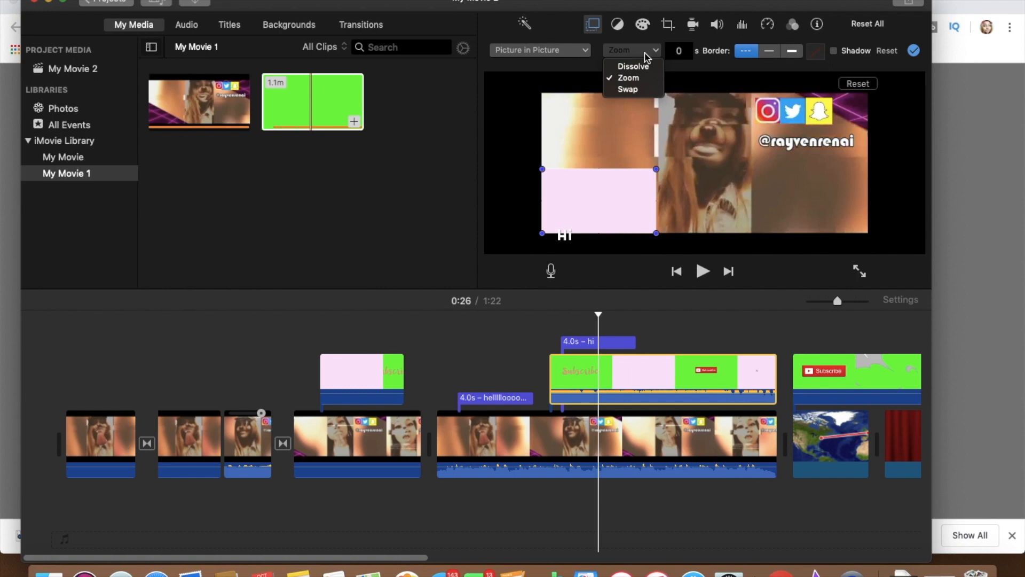
click(640, 93)
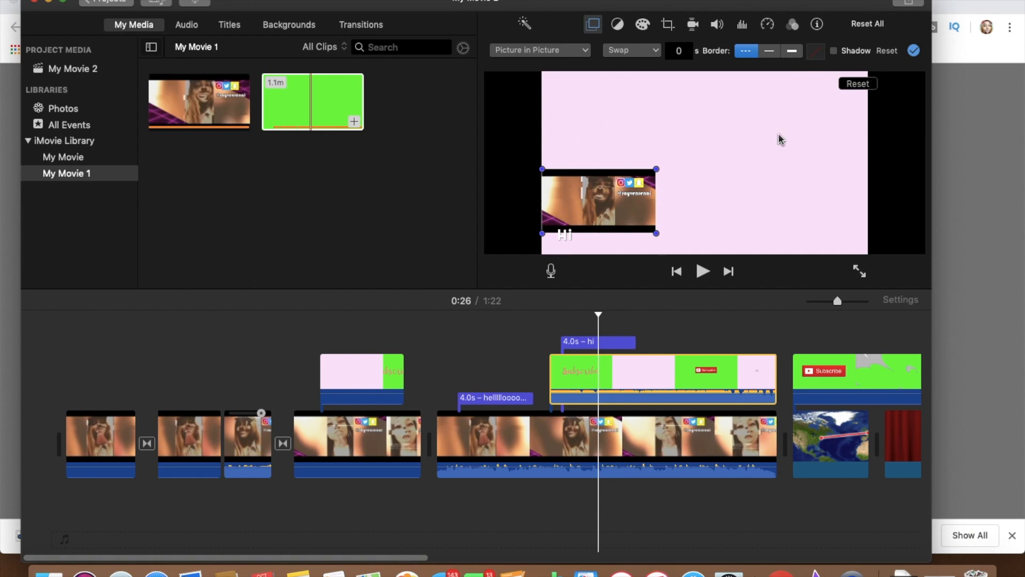
Move the swapped inset down to the frame's lower edge and play back from just before the overlay.
drag(587, 206, 588, 226)
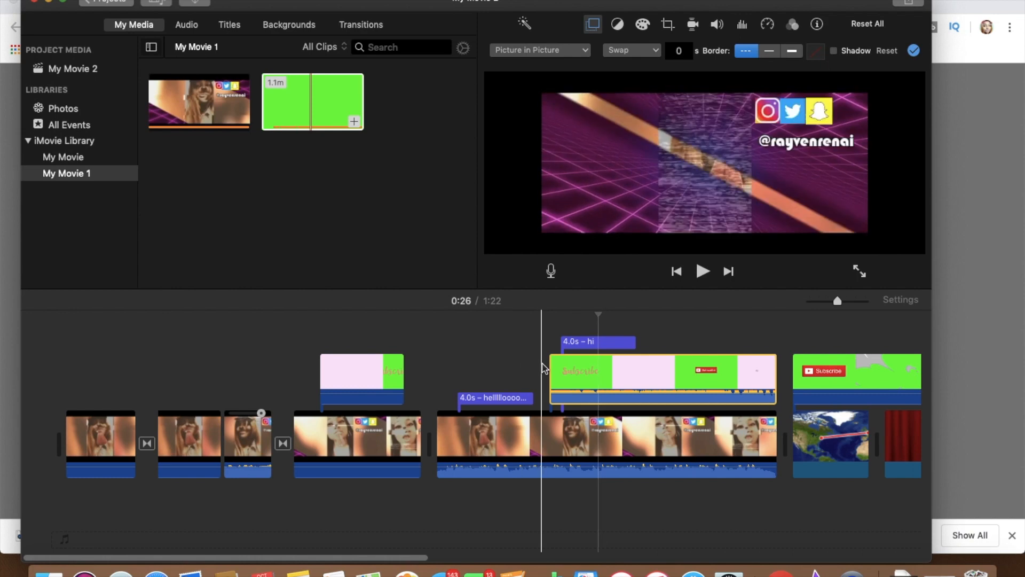
click(543, 373)
key(space)
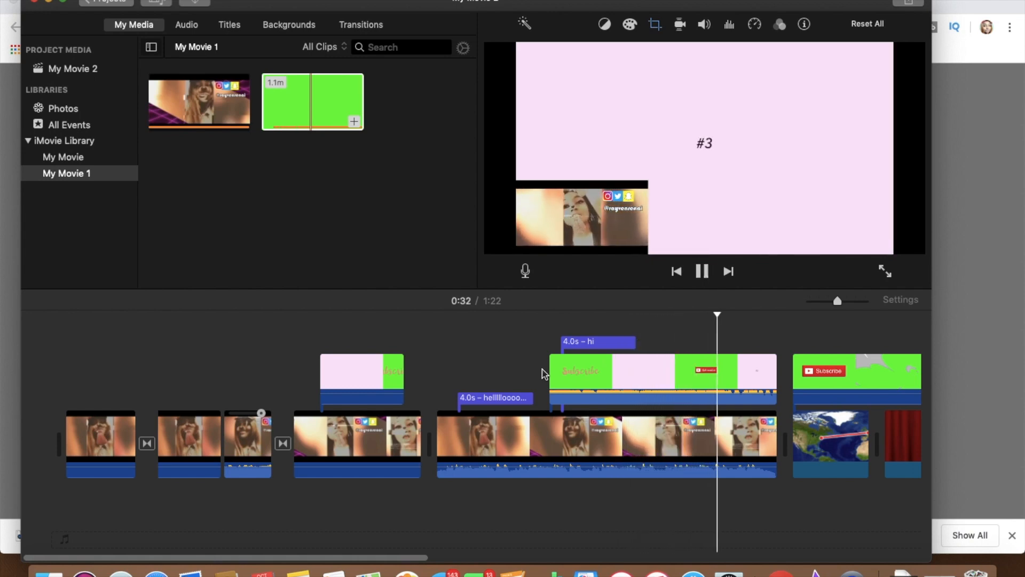
key(space)
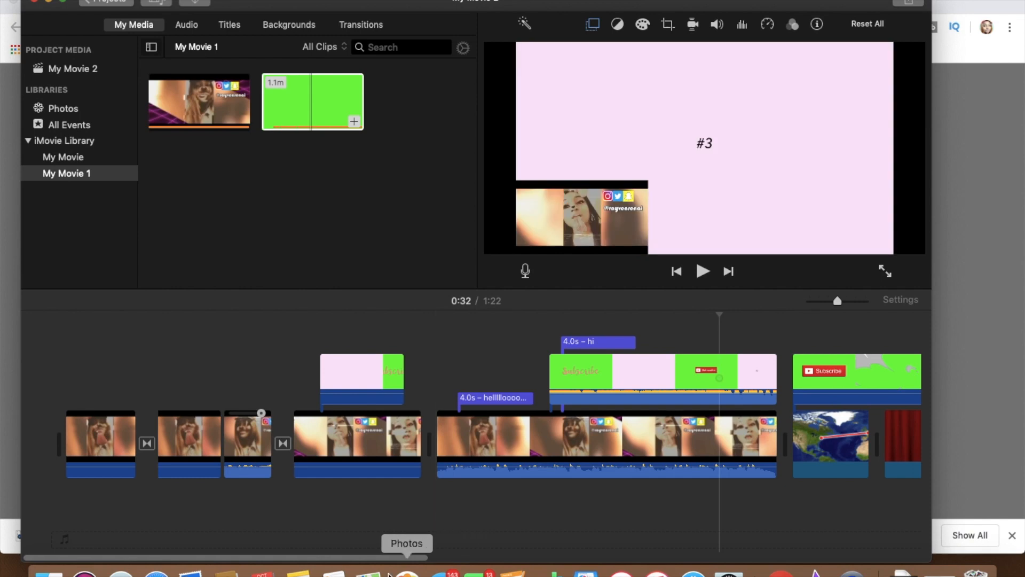
Open the iTunes audio library and review the movie's sharing destinations and the timeline clips.
drag(389, 557, 732, 545)
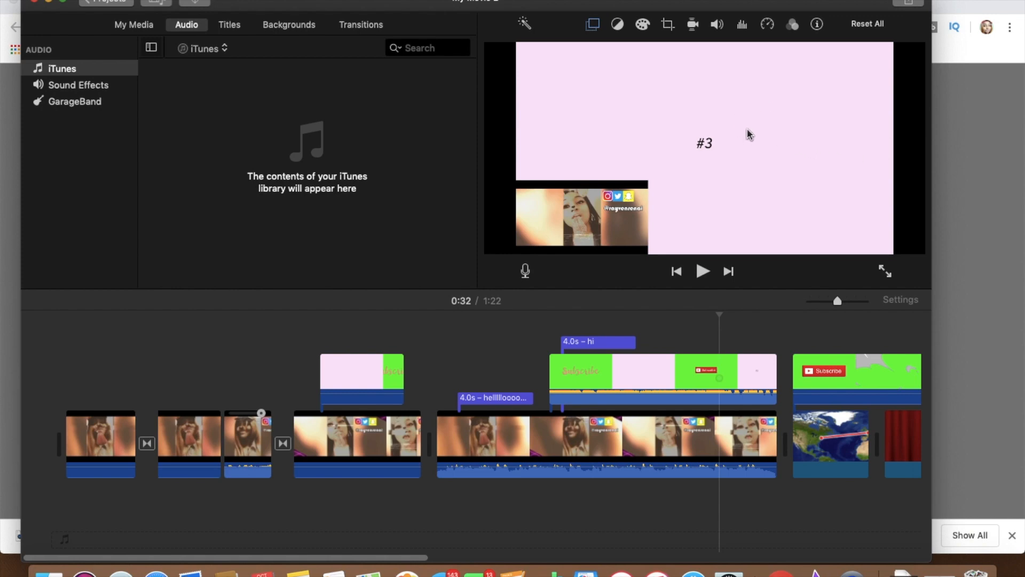
click(907, 3)
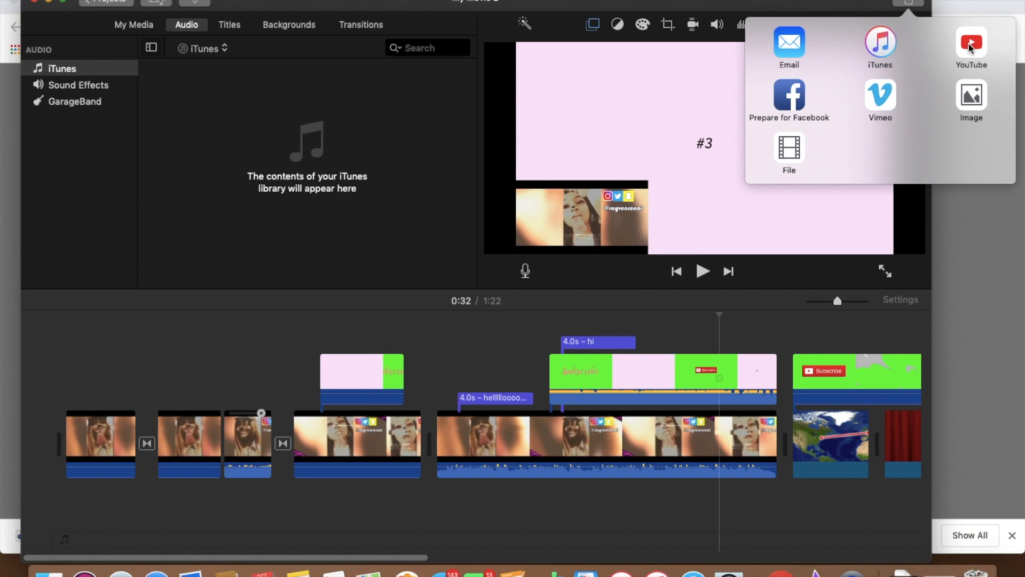
click(187, 436)
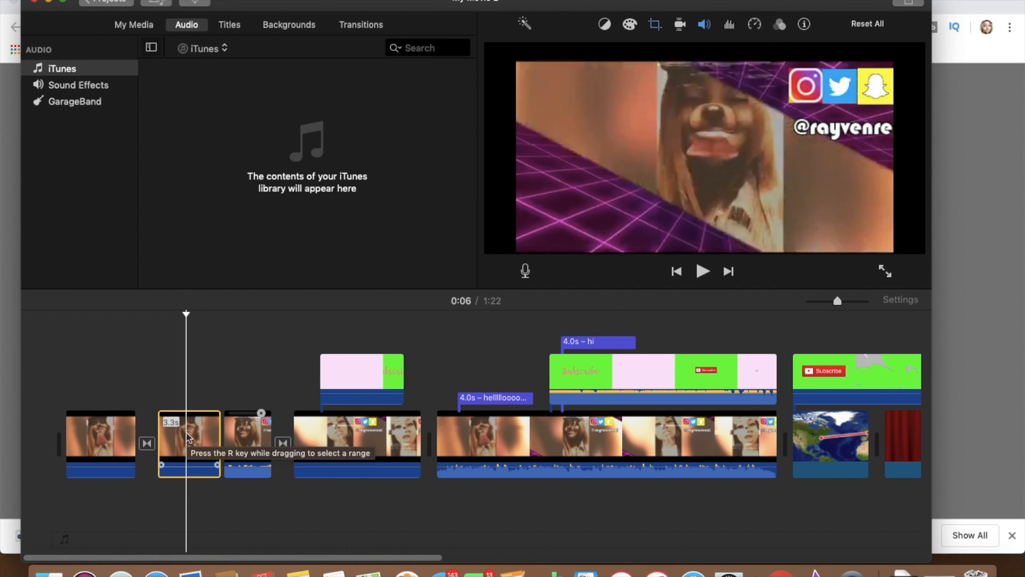
scroll(188, 437, right, 5)
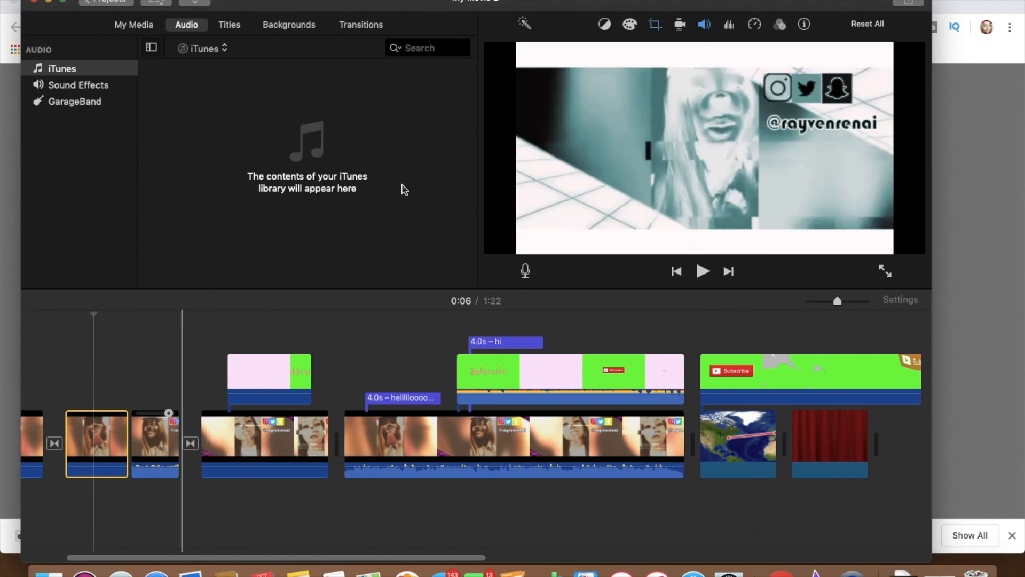
Start sharing the frame at 0:06 as an image in Downloads, then cancel the save.
click(902, 4)
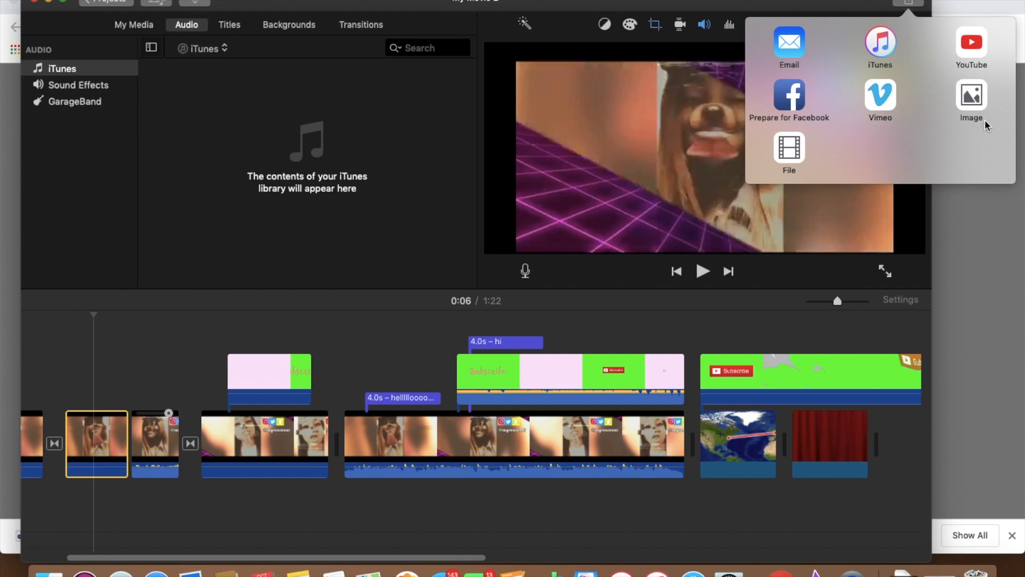
click(972, 96)
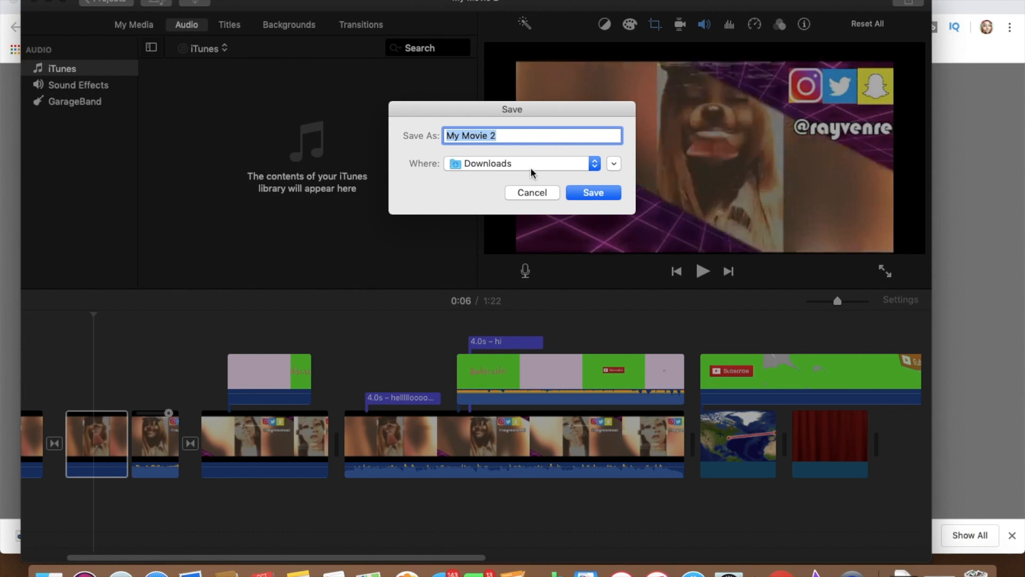
click(534, 196)
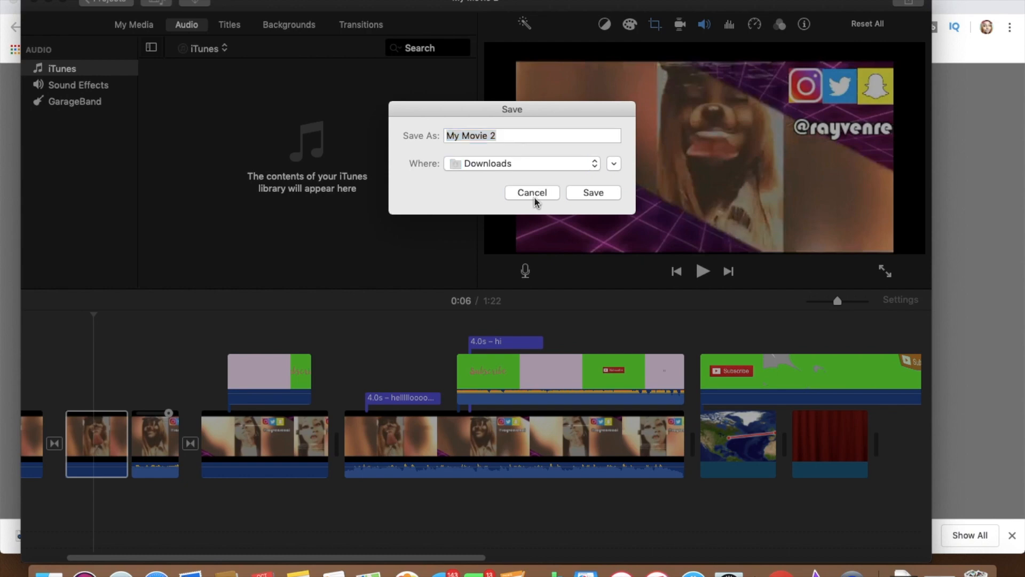
Switch to Finder and open the Downloads folder to examine the saved files.
click(49, 573)
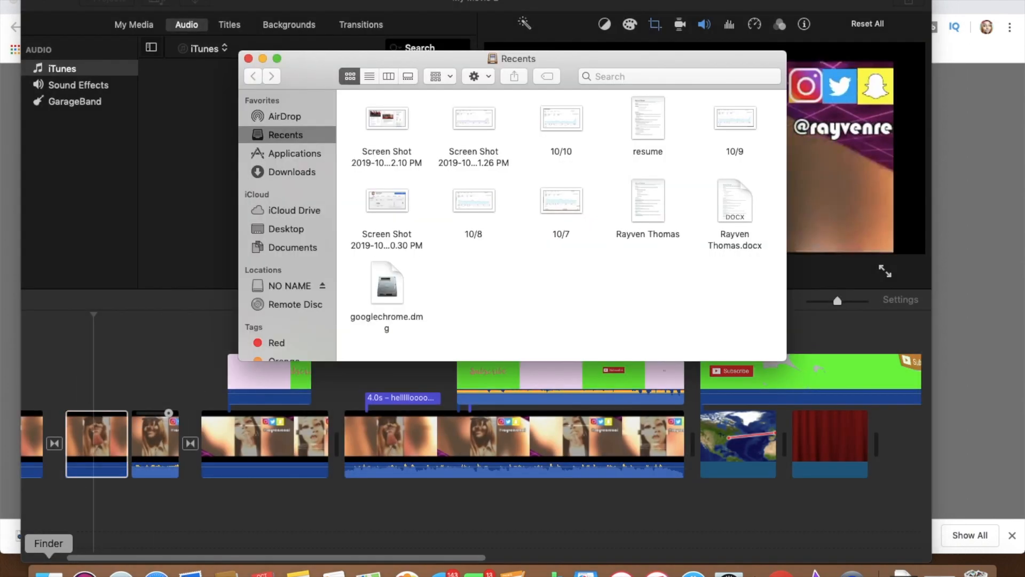
click(273, 176)
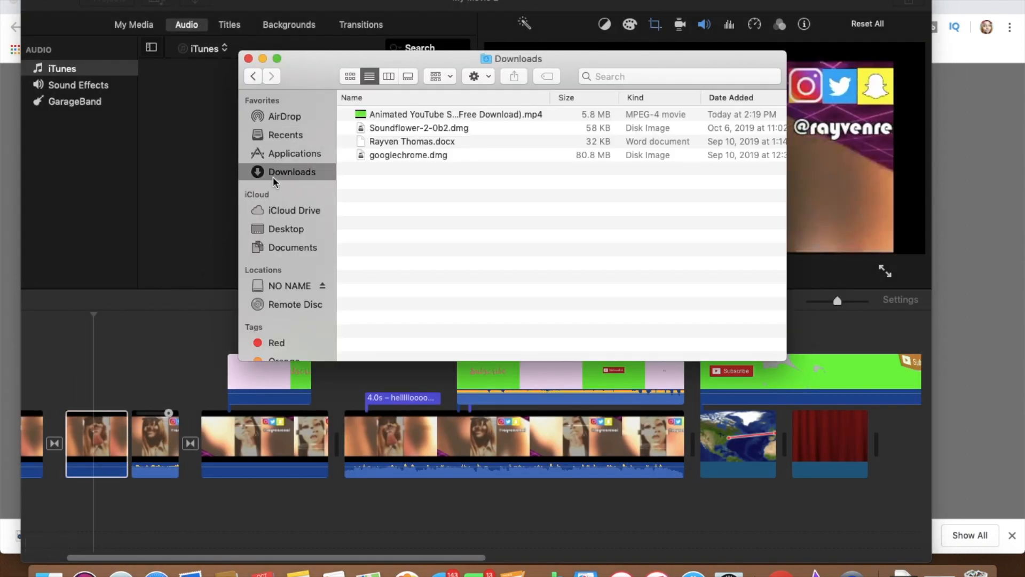